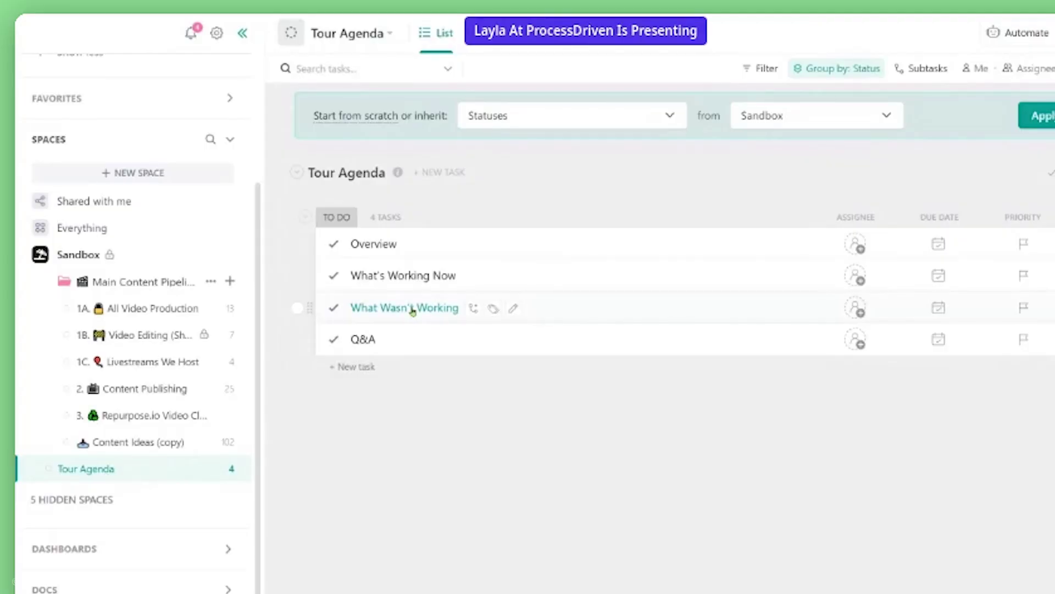
# Open the Main Content Pipeline folder and move Content Ideas (copy) to its top.
pyautogui.click(105, 282)
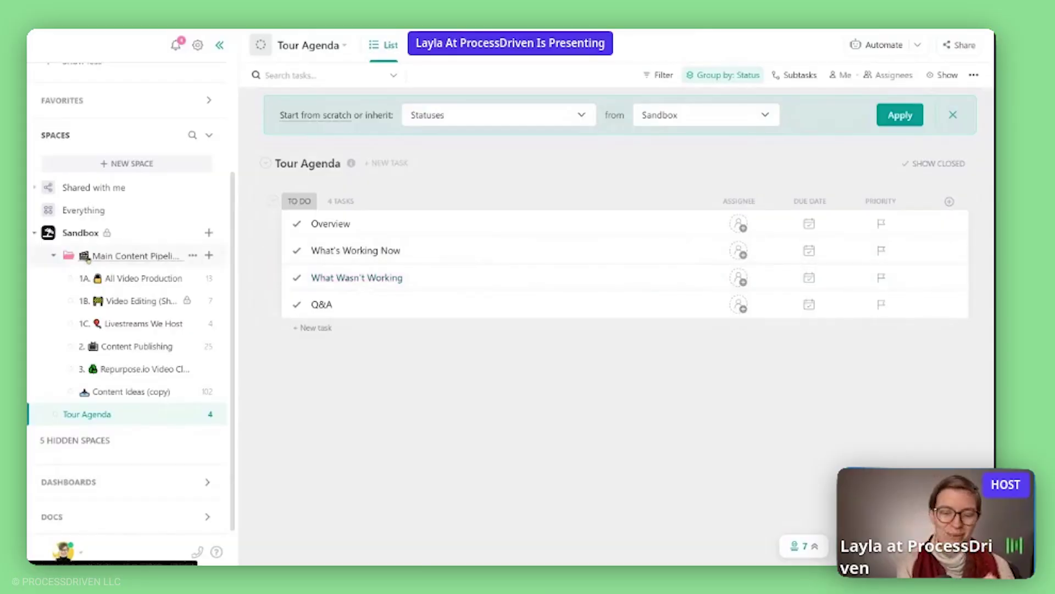
pyautogui.click(103, 256)
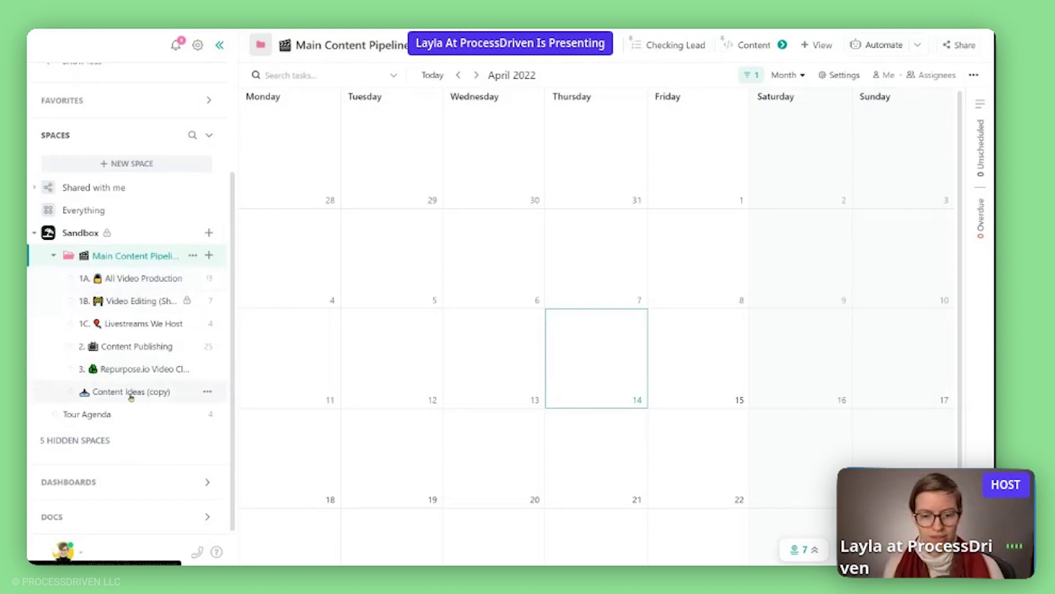
pyautogui.moveTo(130, 397); pyautogui.dragTo(132, 278)
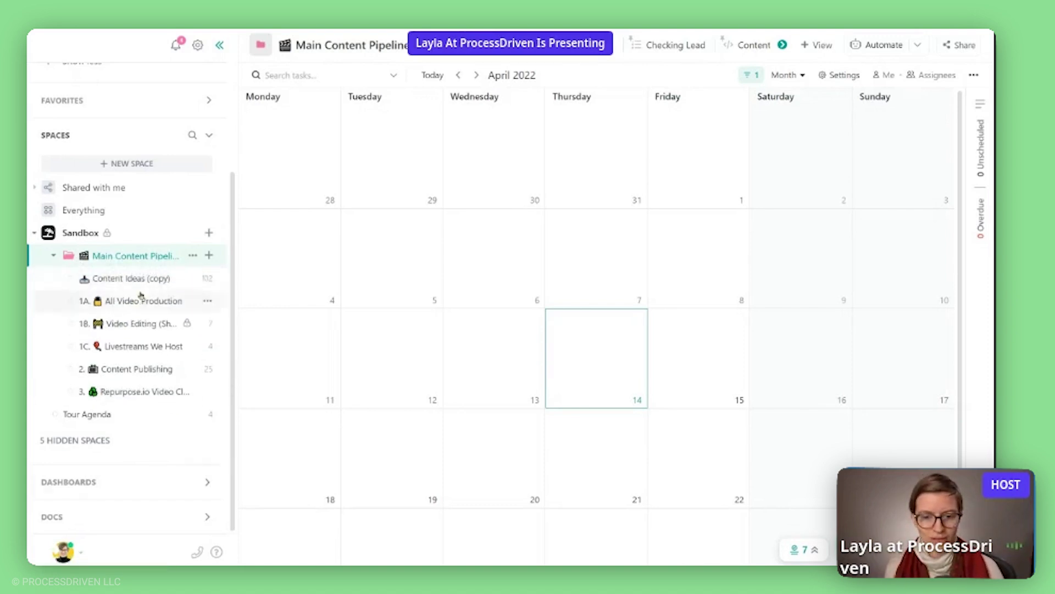
# Open the Content Suggestion for YouTube form of the Content Ideas (copy) list.
pyautogui.click(140, 280)
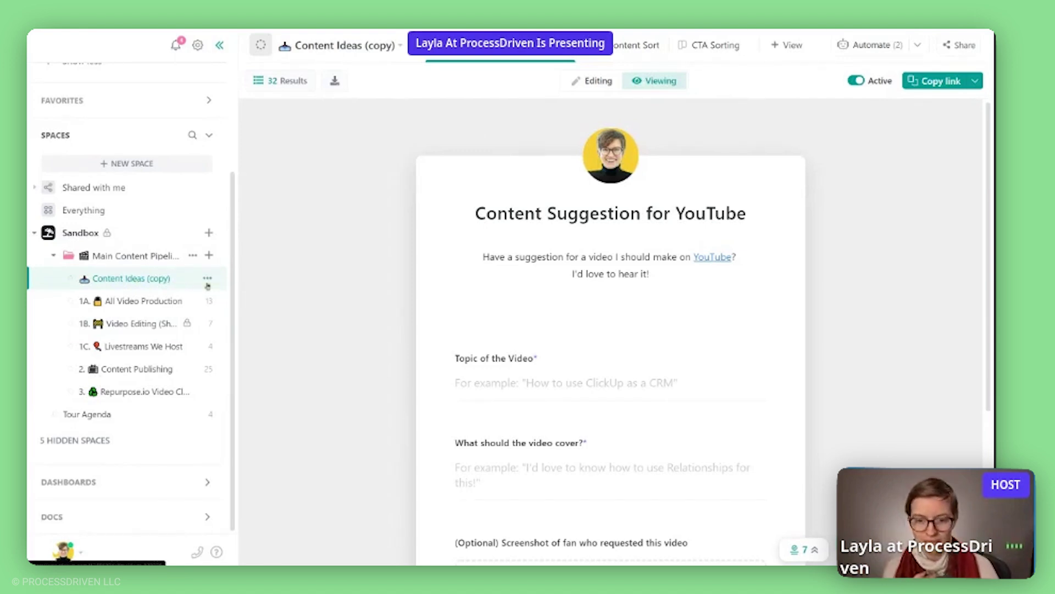
# Enter 'Video abotu Clip in ClickUp' as the video topic.
pyautogui.scroll(-4, 540, 214)
pyautogui.scroll(3, 540, 215)
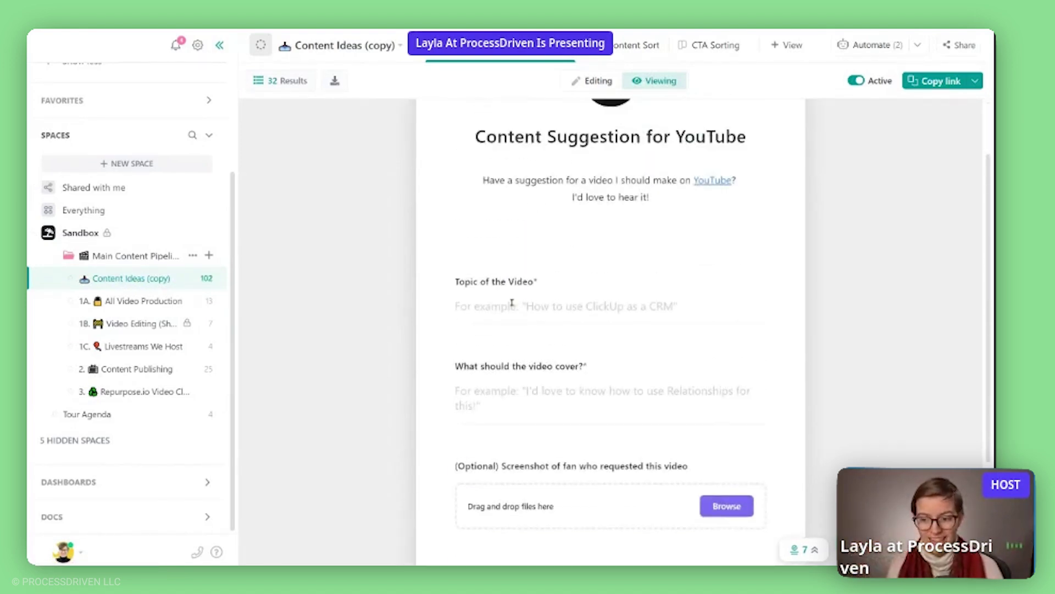
pyautogui.click(512, 302)
pyautogui.write('Video abotu ')
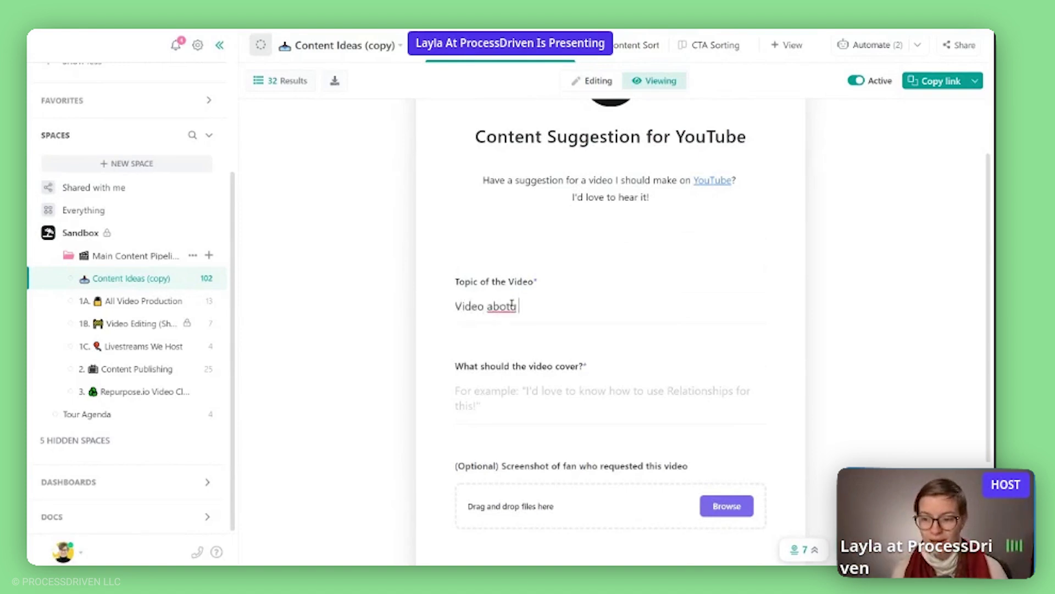
pyautogui.write('Clip in ClickUp')
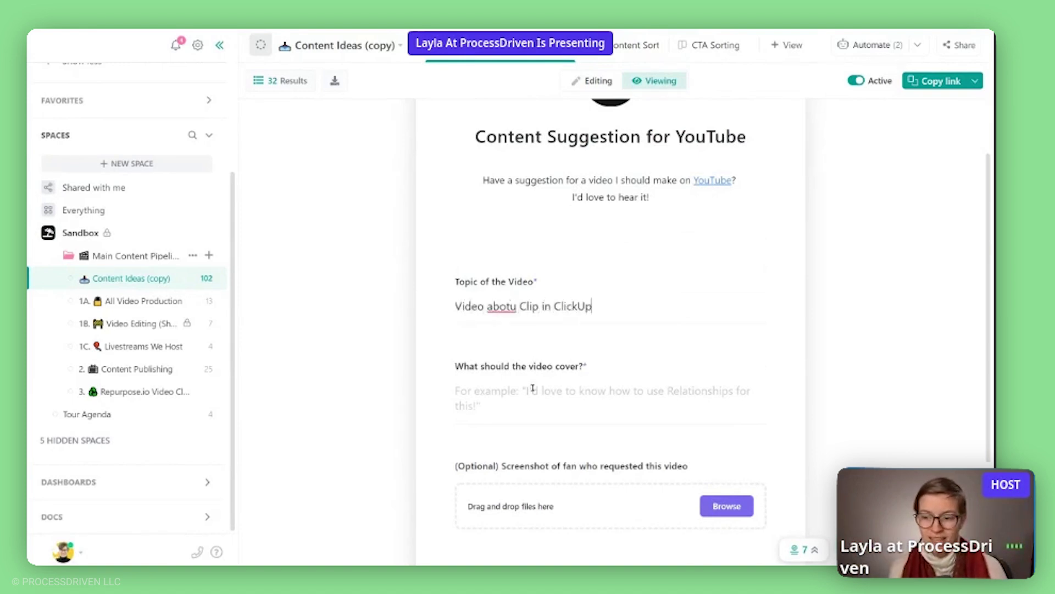
# Fill the cover field with placeholder text, a link line and a member email, then submit.
pyautogui.click(530, 389)
pyautogui.write('lkjlkjlk')
pyautogui.press('Return')
pyautogui.write('link:')
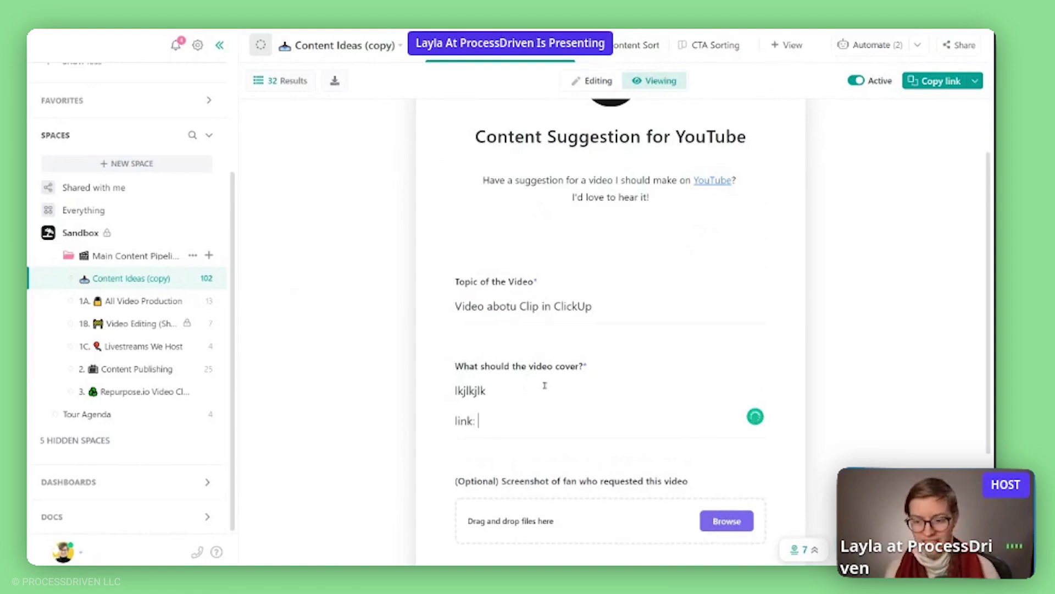
pyautogui.scroll(-2, 545, 386)
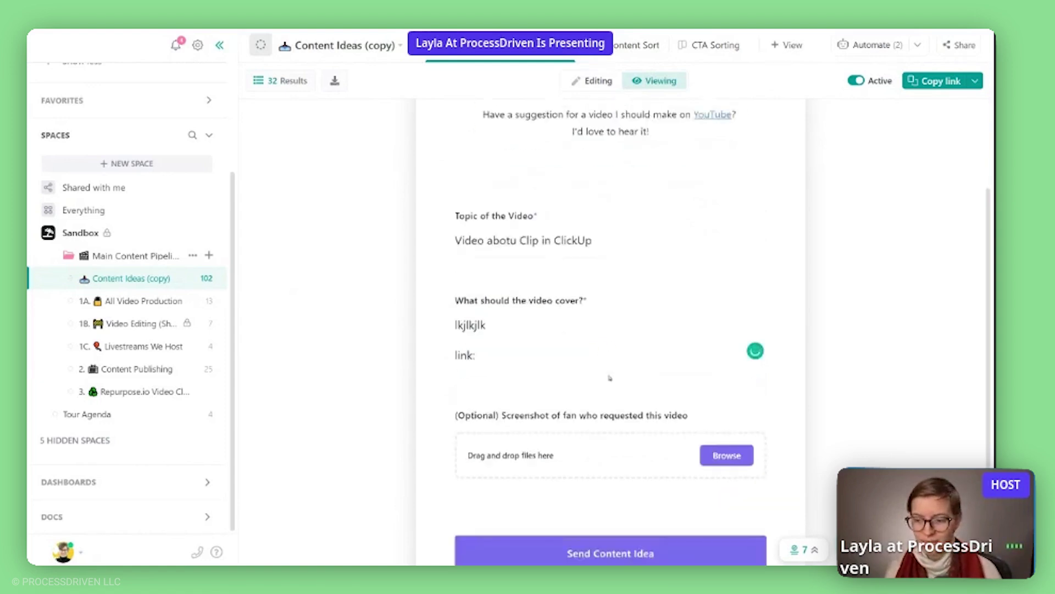
pyautogui.press('Return')
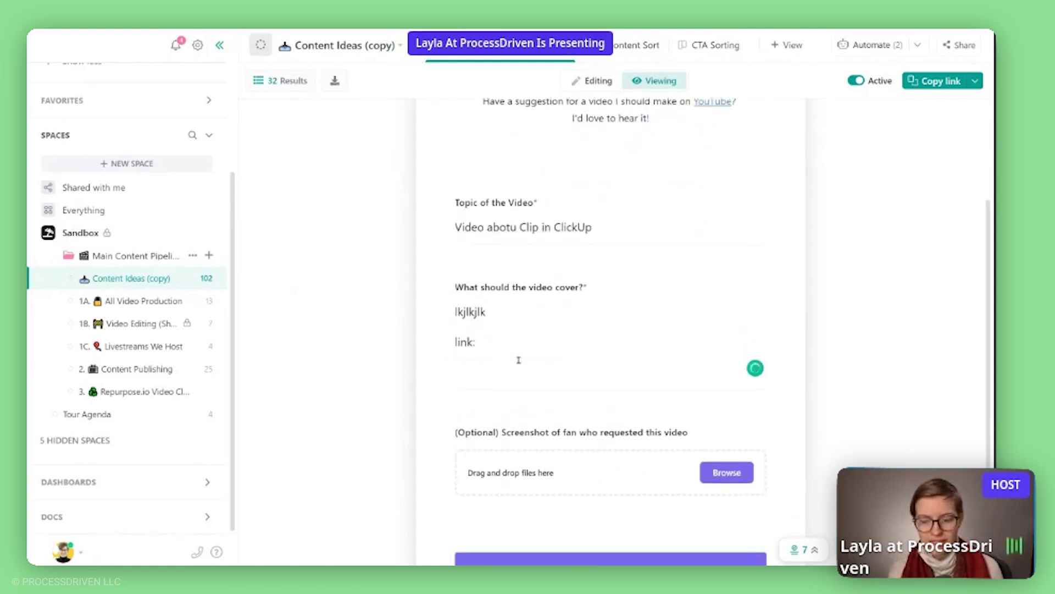
pyautogui.write("member's ")
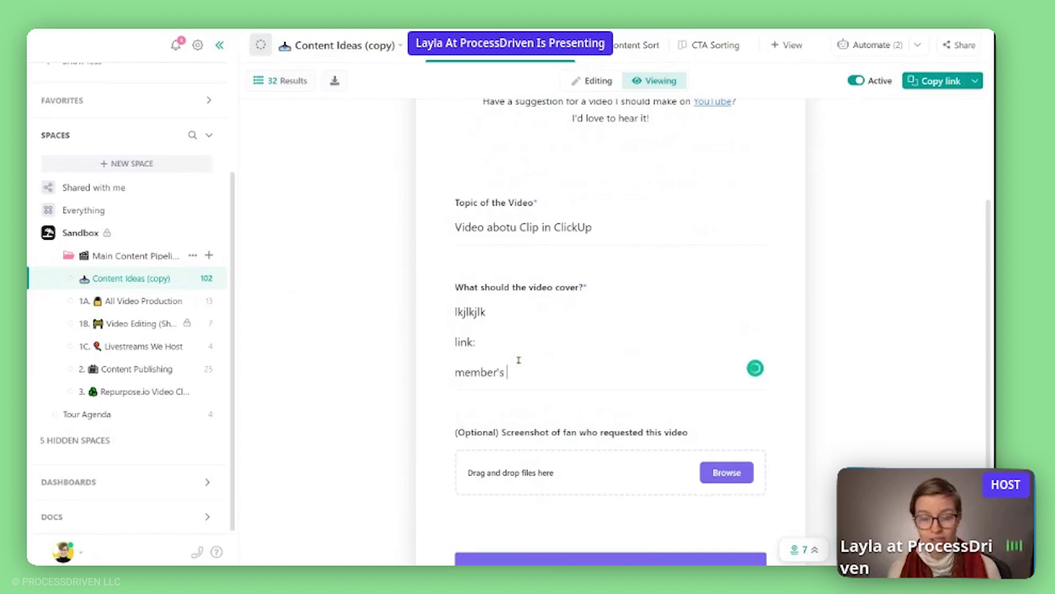
pyautogui.write('email: lkjlkjl@')
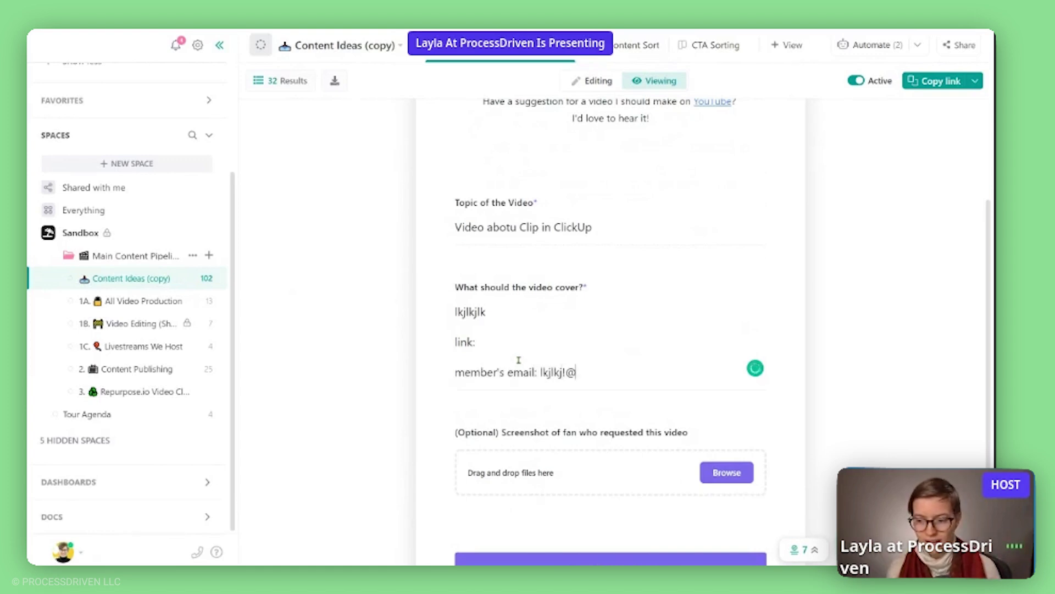
pyautogui.scroll(-2, 515, 366)
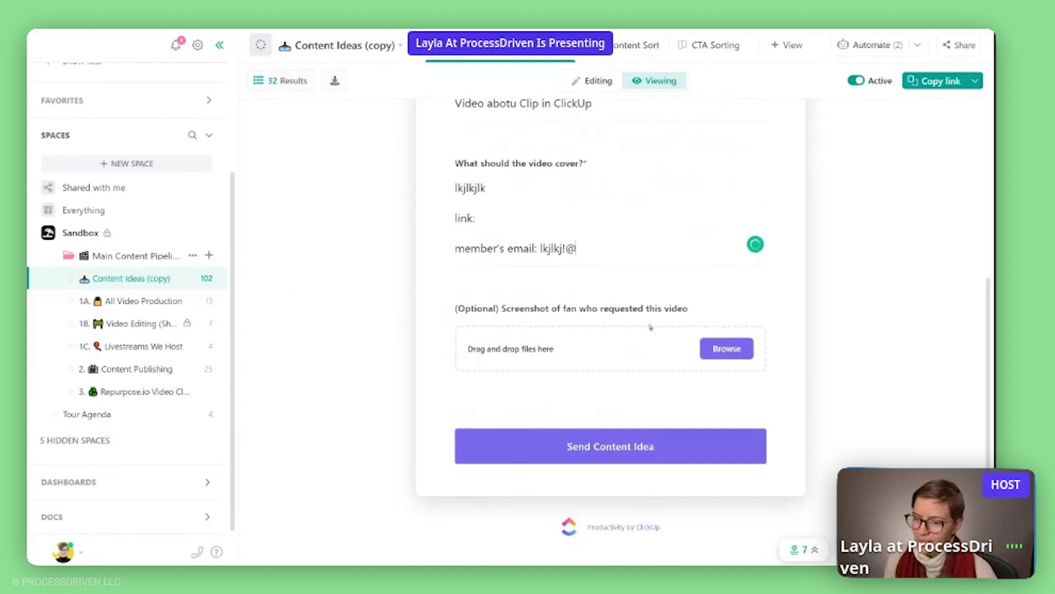
pyautogui.moveTo(689, 310); pyautogui.dragTo(453, 313)
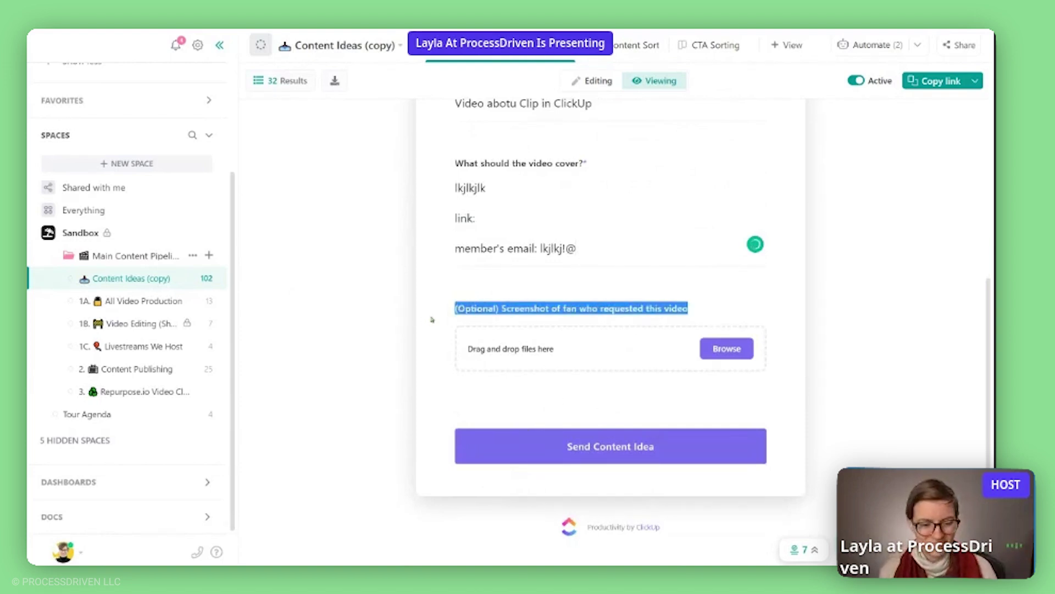
pyautogui.click(572, 454)
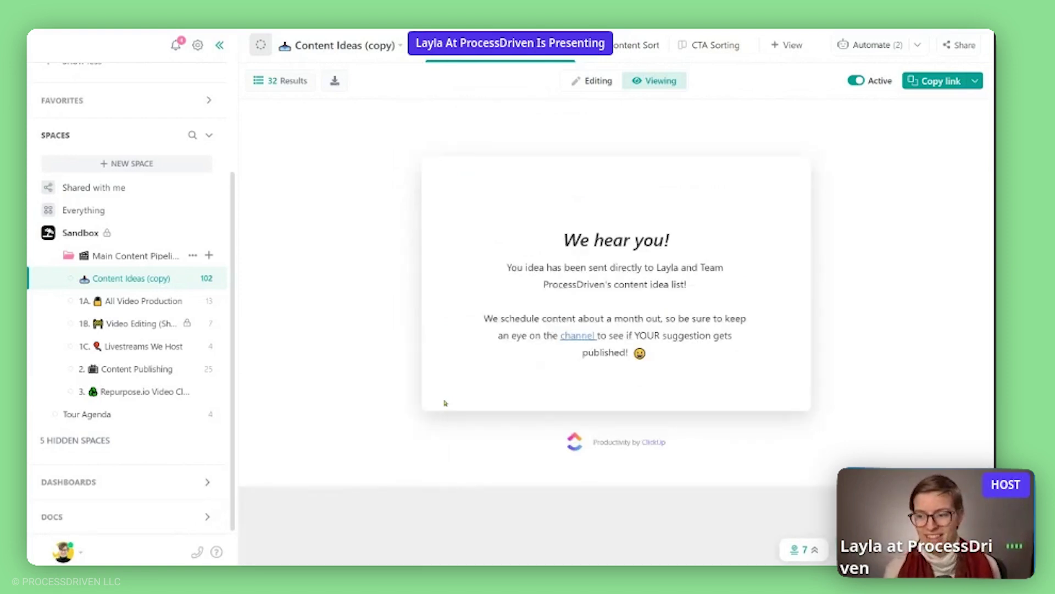
# Select parts of the confirmation message, then switch to the Content Sort view.
pyautogui.moveTo(703, 354); pyautogui.dragTo(467, 210)
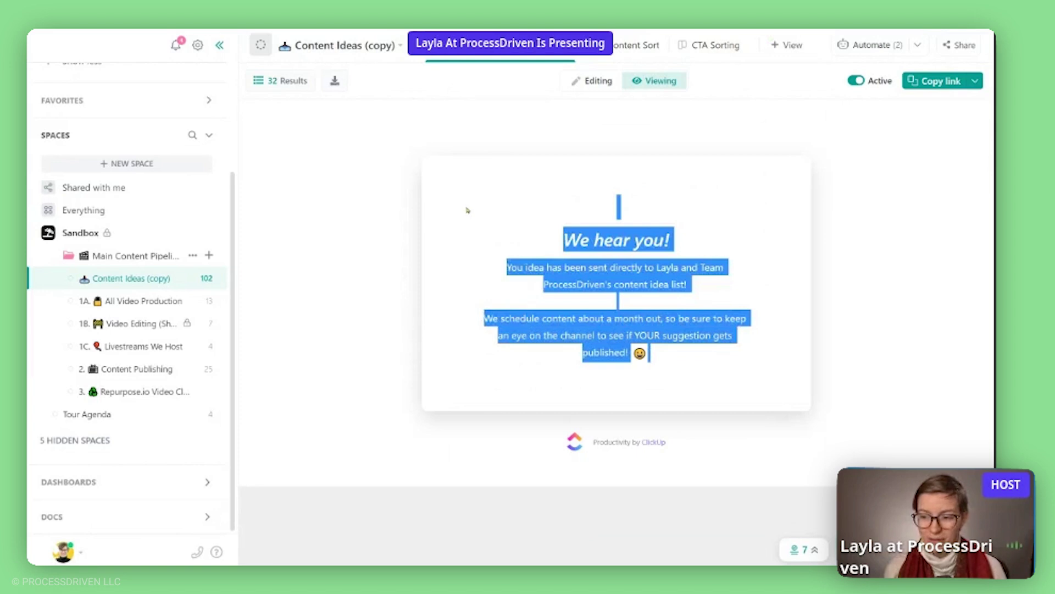
pyautogui.click(467, 210)
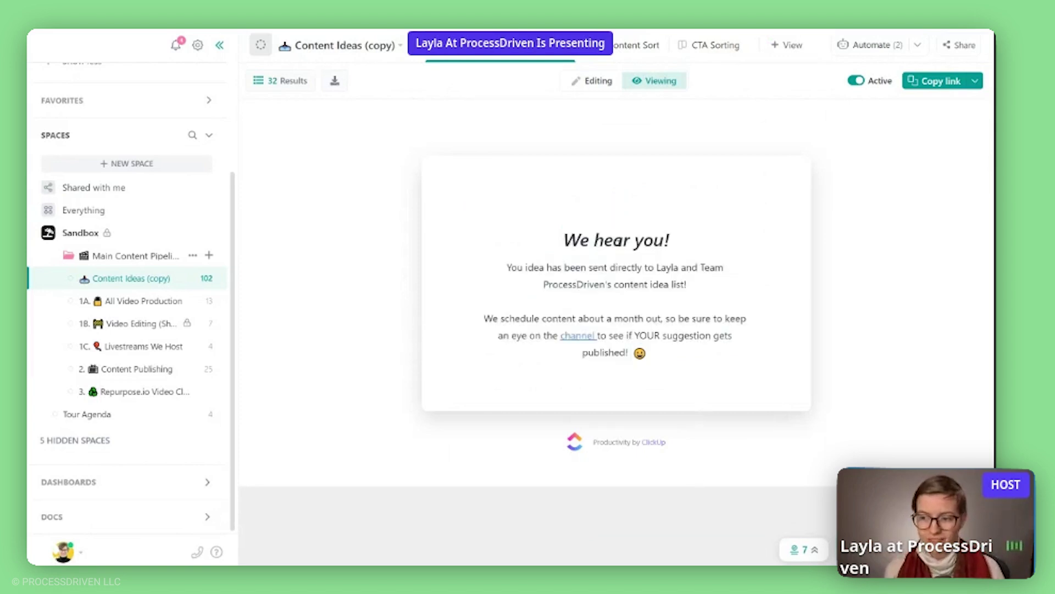
pyautogui.moveTo(580, 240); pyautogui.dragTo(737, 280)
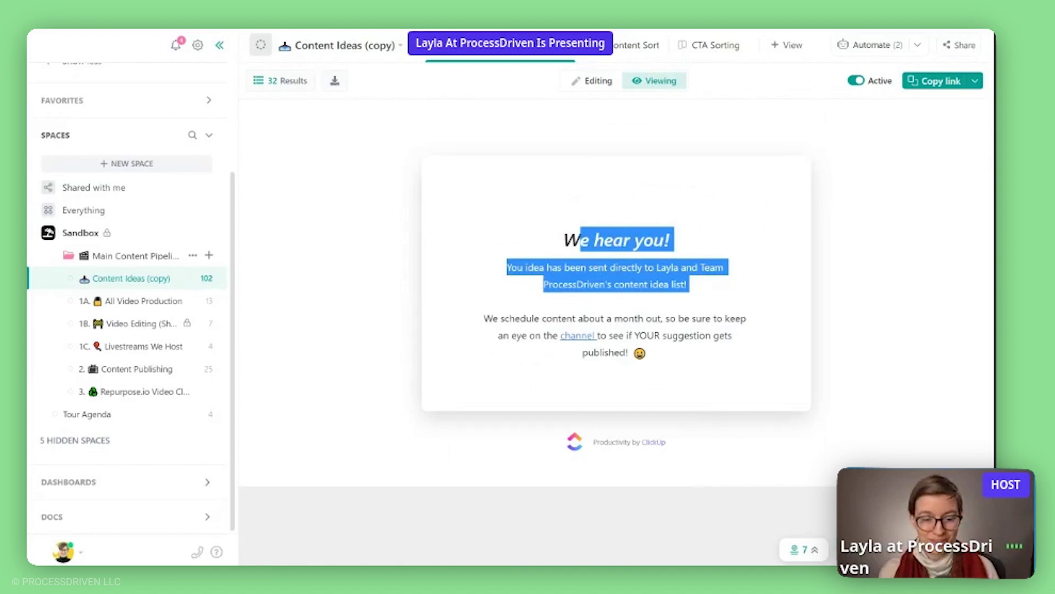
pyautogui.click(608, 55)
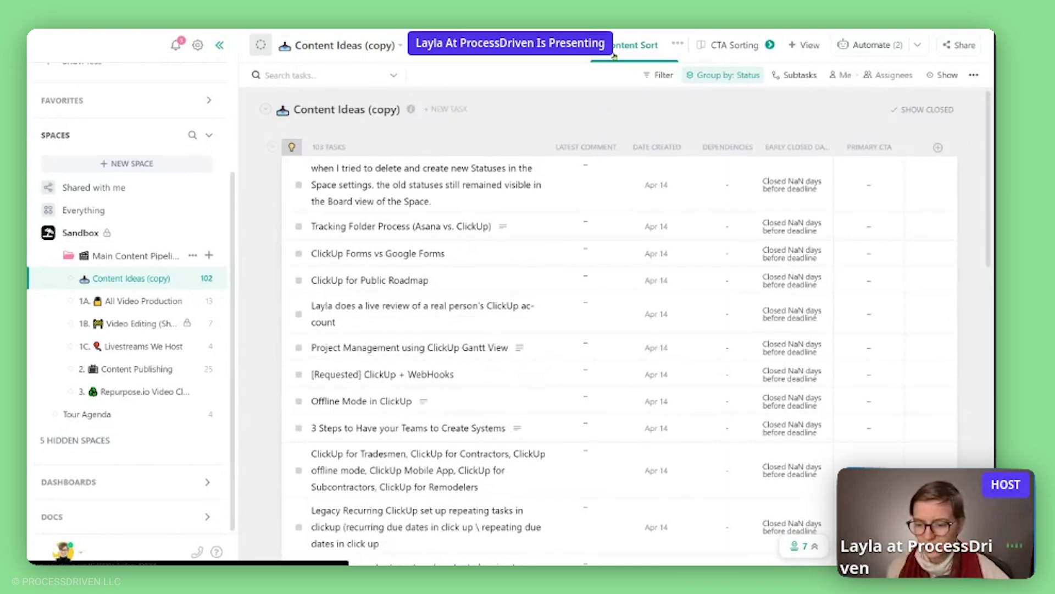
pyautogui.scroll(-3, 595, 189)
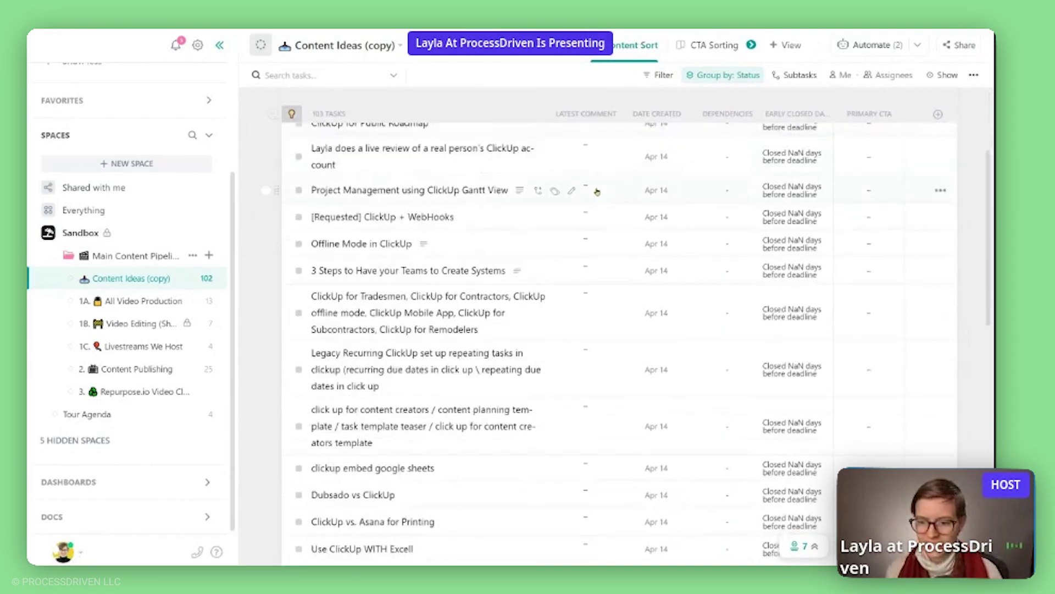
pyautogui.scroll(3, 590, 192)
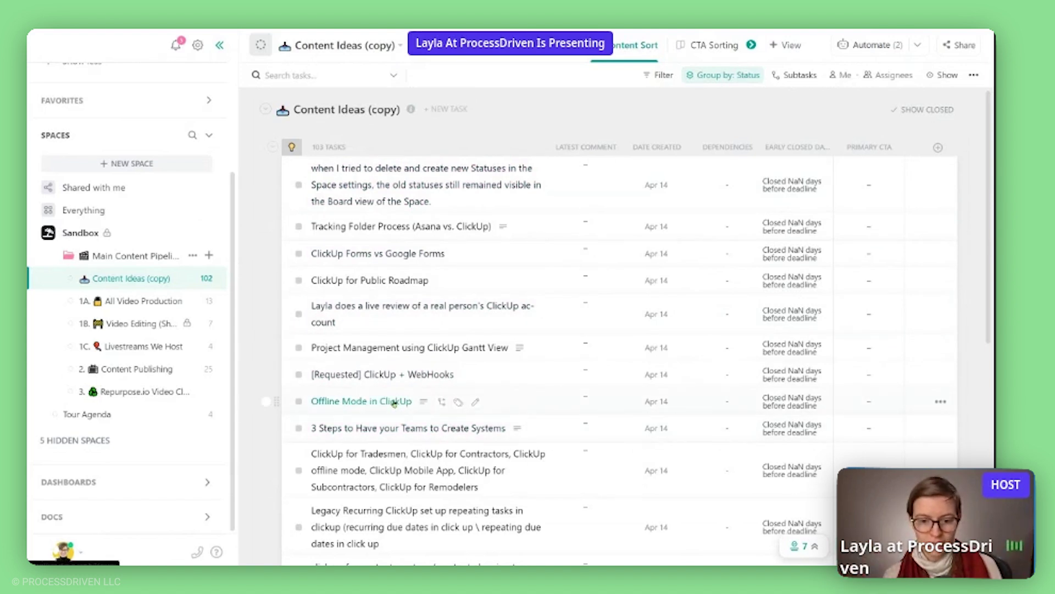
# Move the Offline Mode in ClickUp idea into 1A. All Video Production with status TO DO.
pyautogui.moveTo(394, 402); pyautogui.dragTo(182, 309)
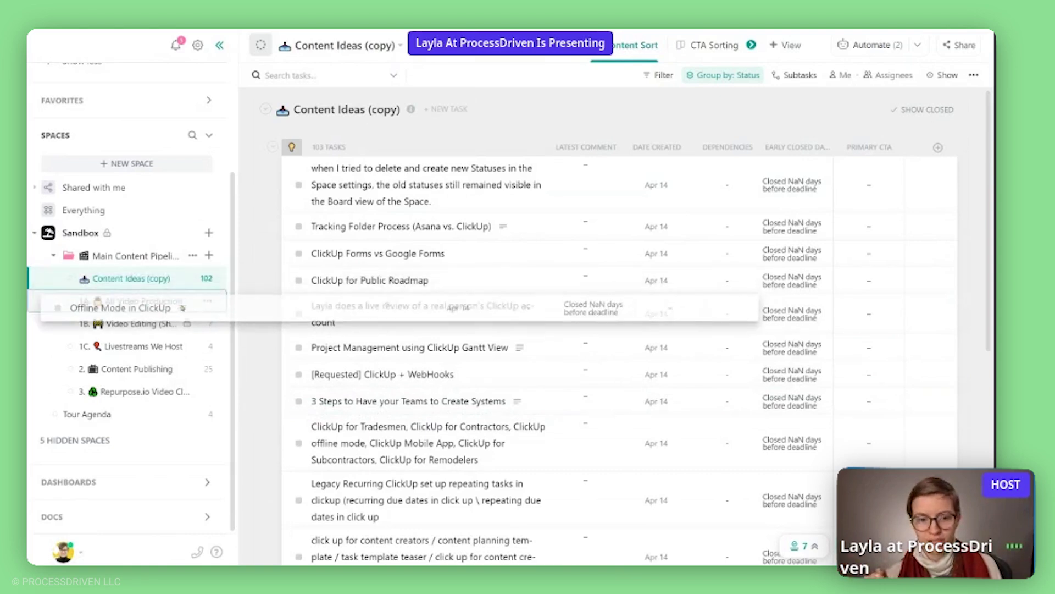
pyautogui.moveTo(182, 308); pyautogui.dragTo(183, 307)
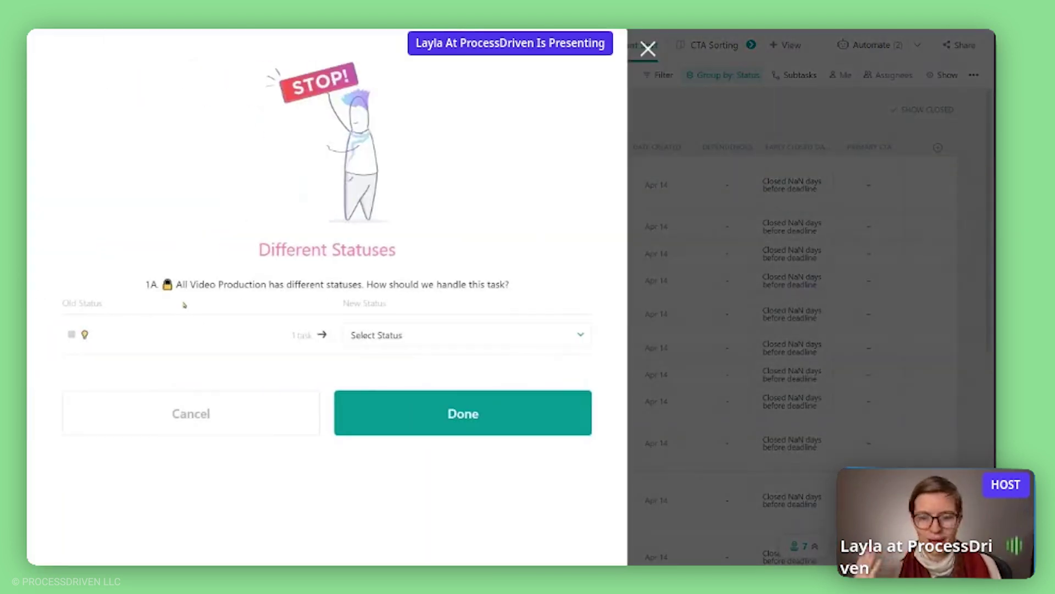
pyautogui.click(403, 335)
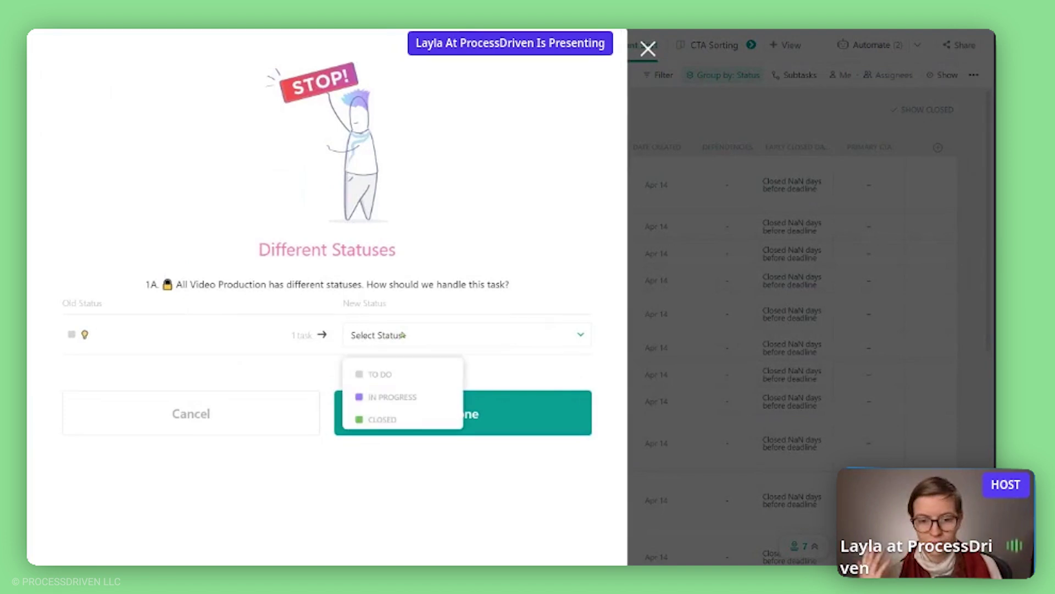
pyautogui.click(407, 370)
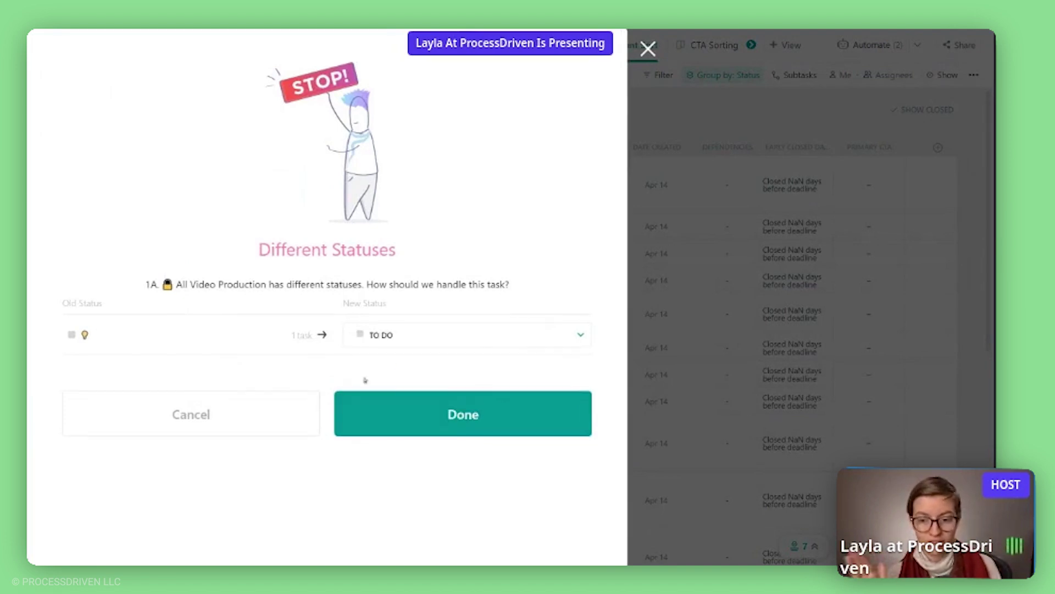
pyautogui.click(370, 406)
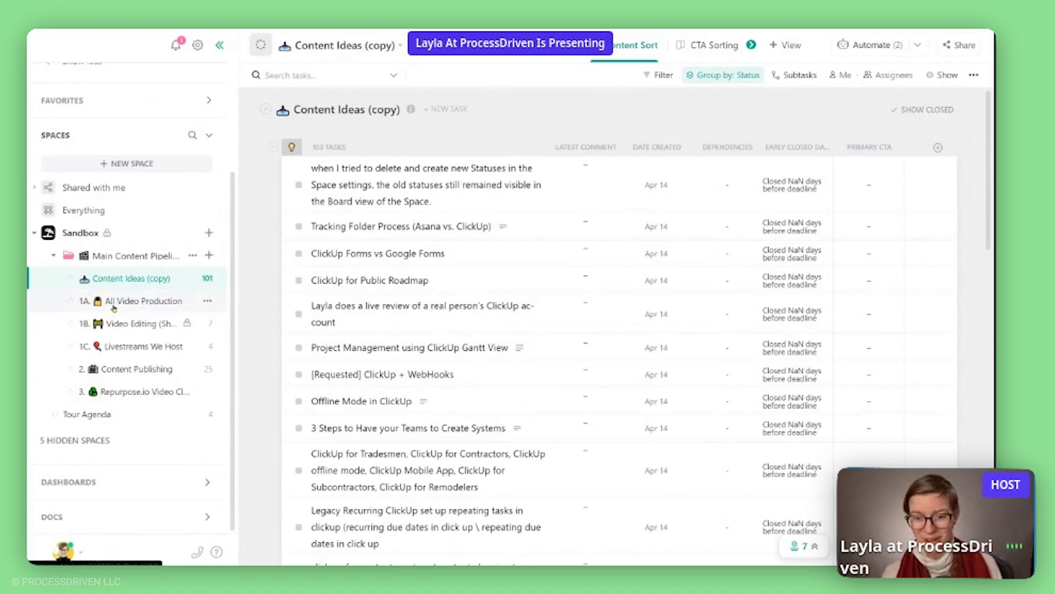
# Open the 1A. All Video Production board and search its tasks for 'offline'.
pyautogui.click(114, 305)
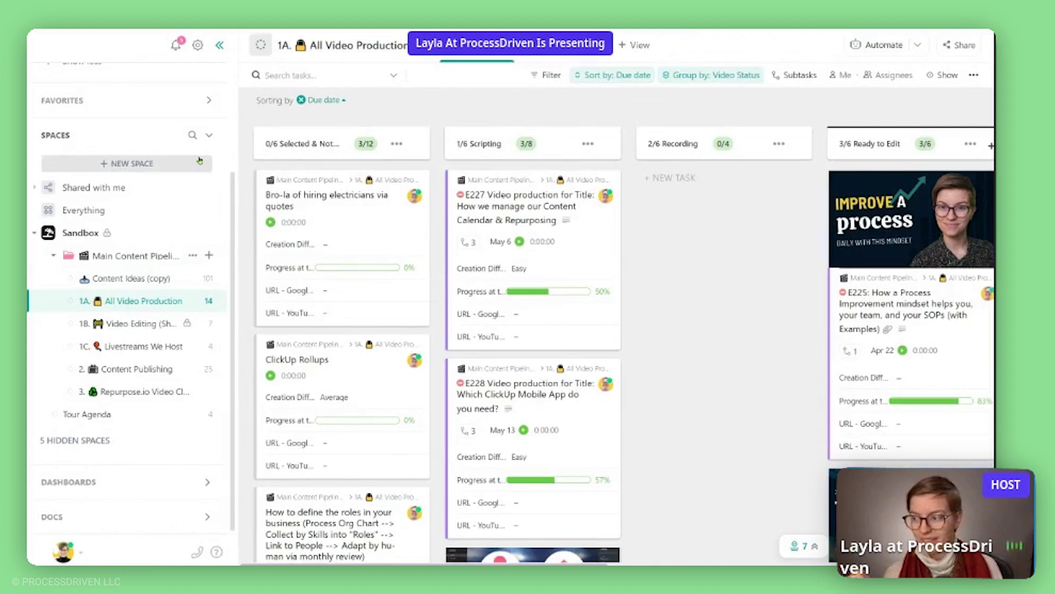
pyautogui.click(307, 74)
pyautogui.write('offline')
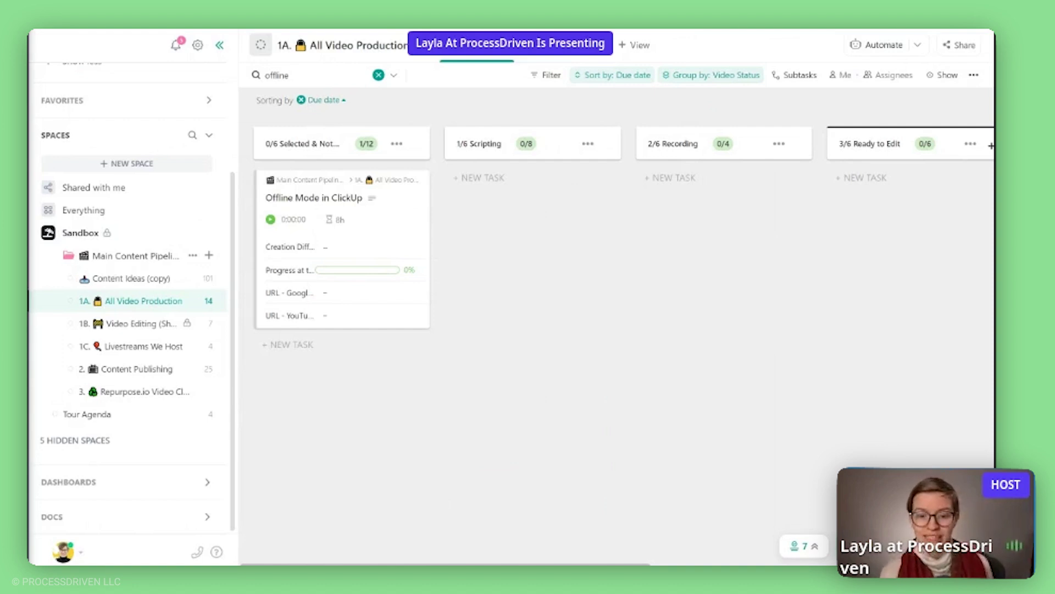
# Create a new list named Routine Tasks in the Main Content Pipeline folder.
pyautogui.click(209, 255)
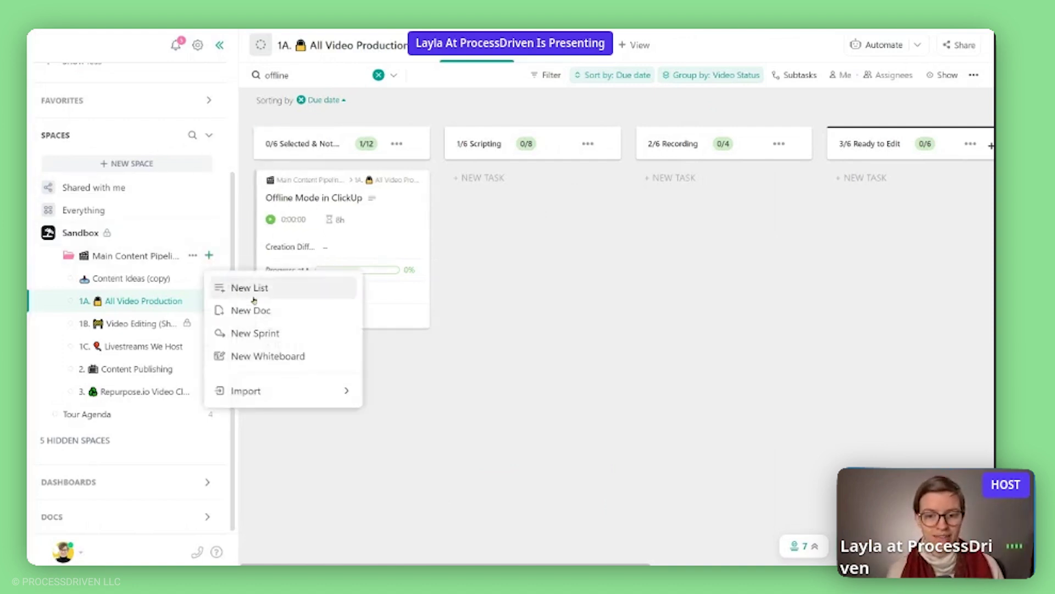
pyautogui.click(252, 296)
pyautogui.write('Routine ')
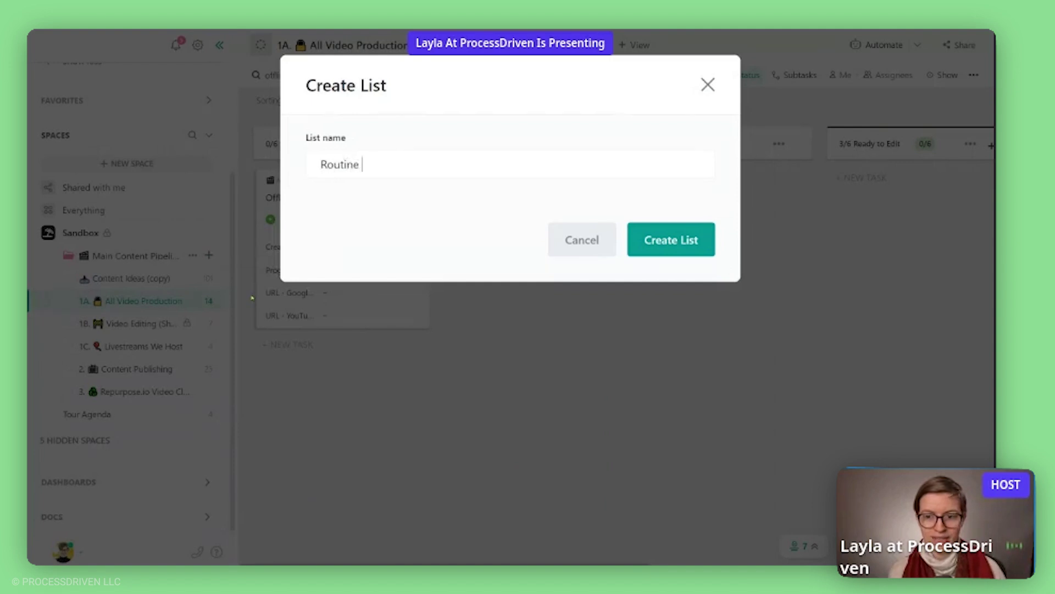
pyautogui.write('Tasksk')
pyautogui.press('Return')
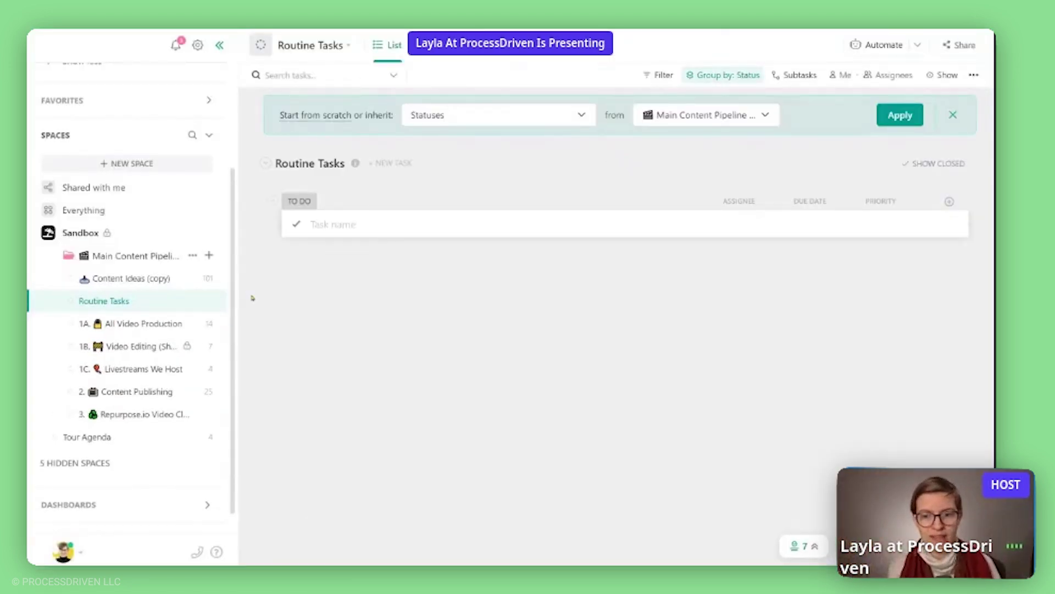
# Add and archive a 'Plan next X months of content' task, then move Routine Tasks above Content Ideas (copy).
pyautogui.click(319, 225)
pyautogui.write('Plan ne')
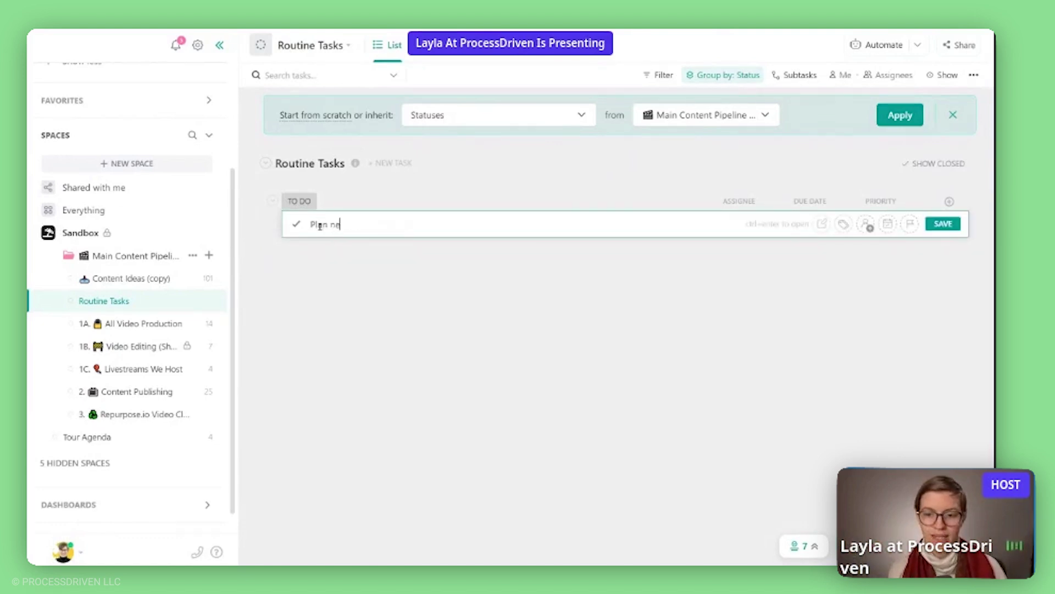
pyautogui.write('xt X months of content')
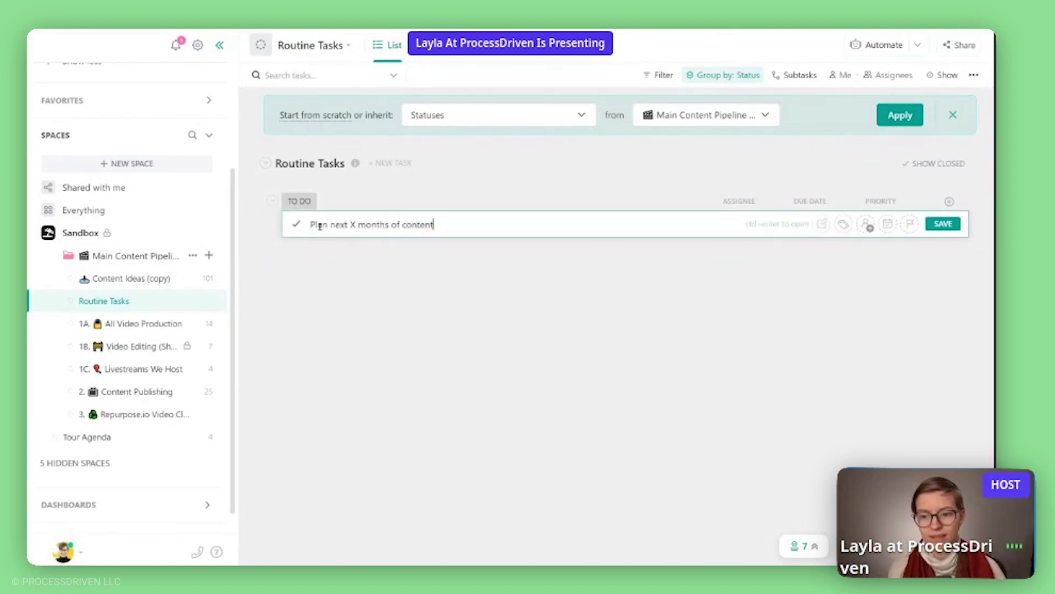
pyautogui.press('Return')
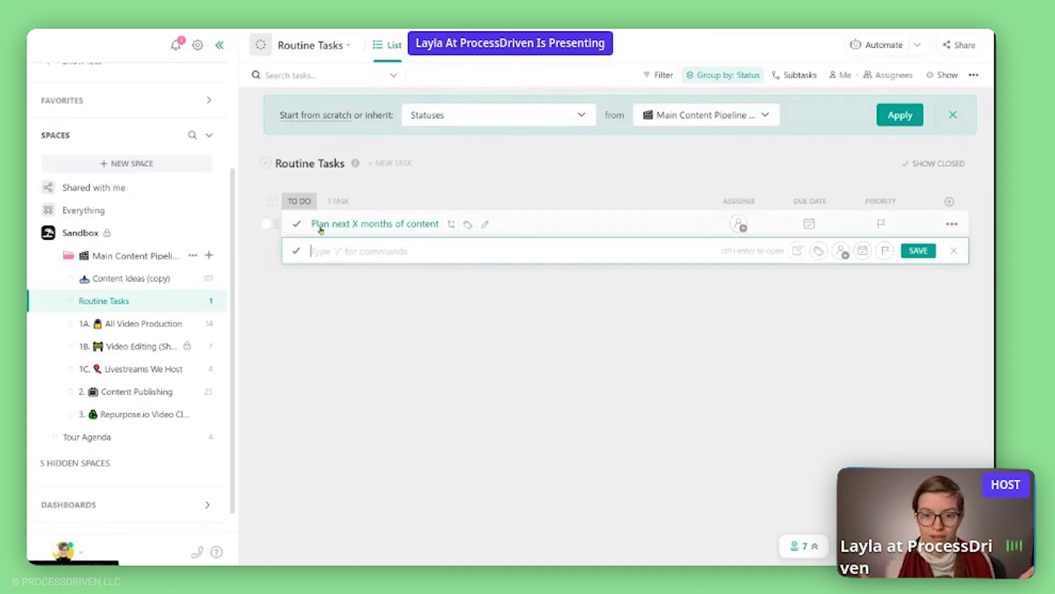
pyautogui.rightClick(370, 224)
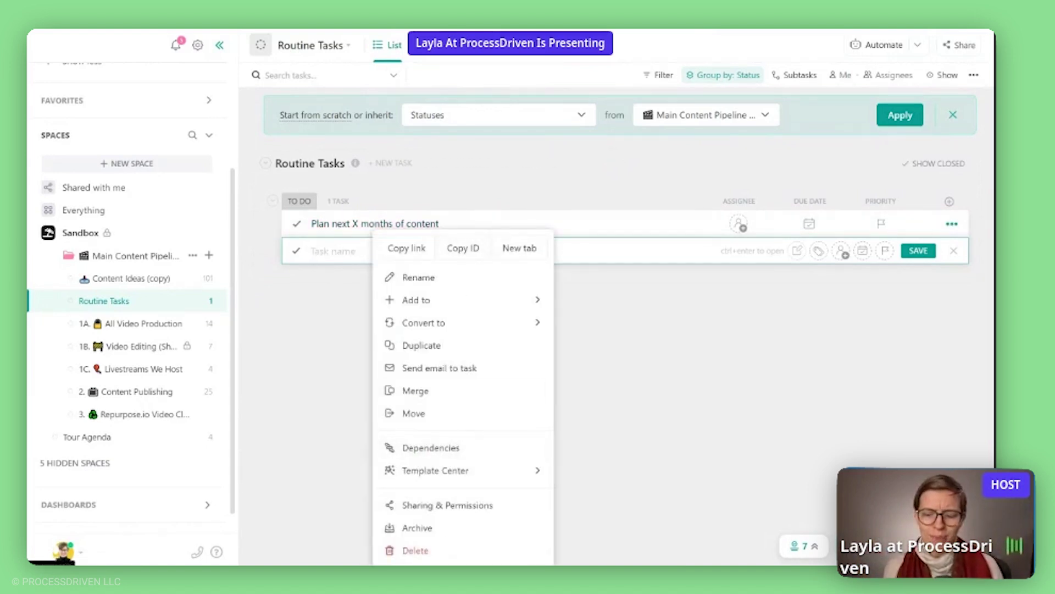
pyautogui.click(417, 527)
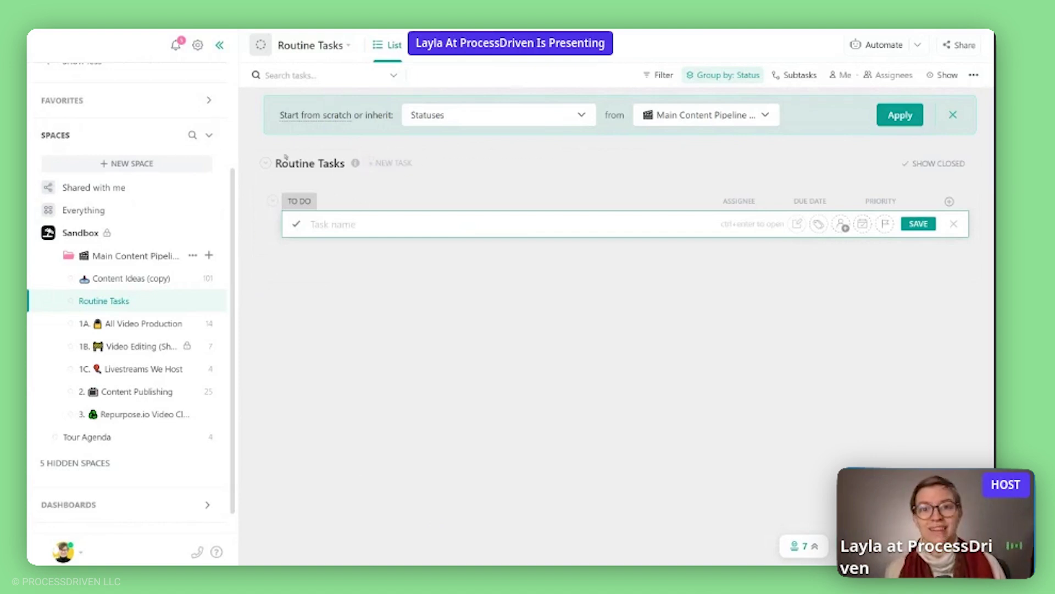
pyautogui.moveTo(136, 301); pyautogui.dragTo(133, 281)
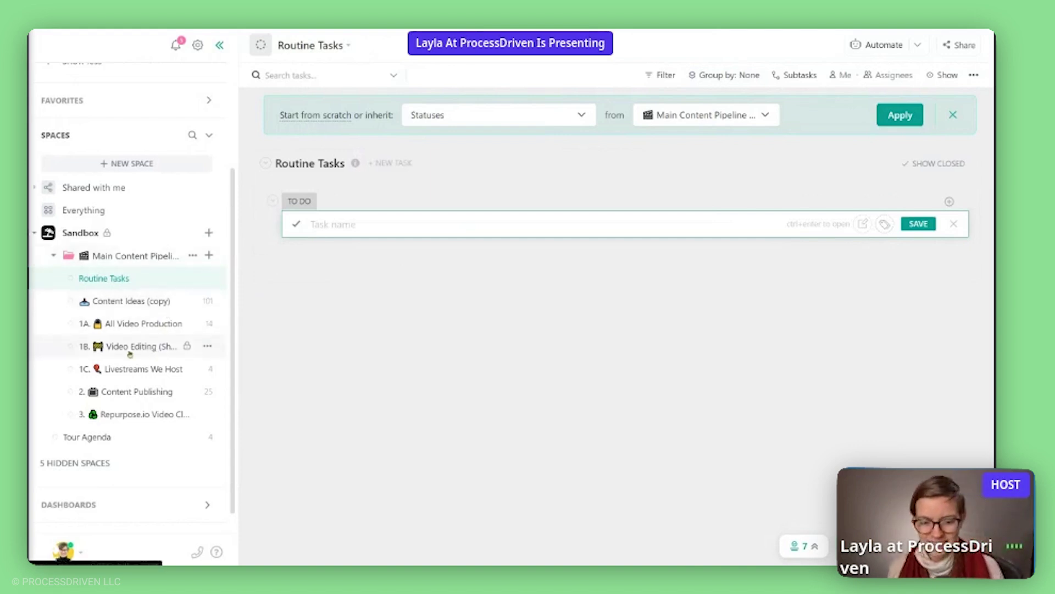
pyautogui.click(168, 323)
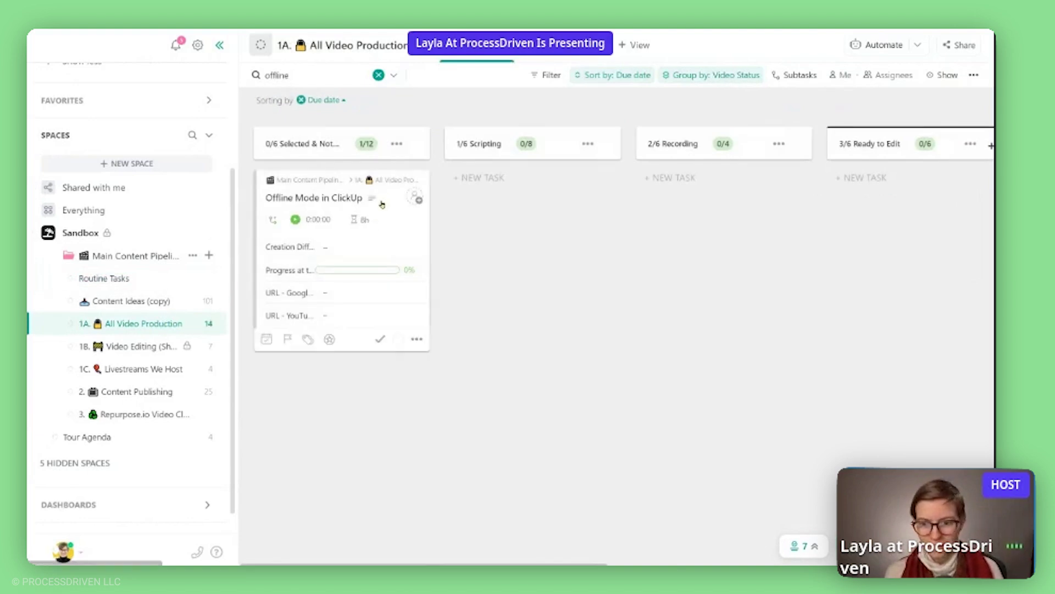
# Read the Offline Mode in ClickUp task's full description, then clear the 'offline' search.
pyautogui.click(360, 198)
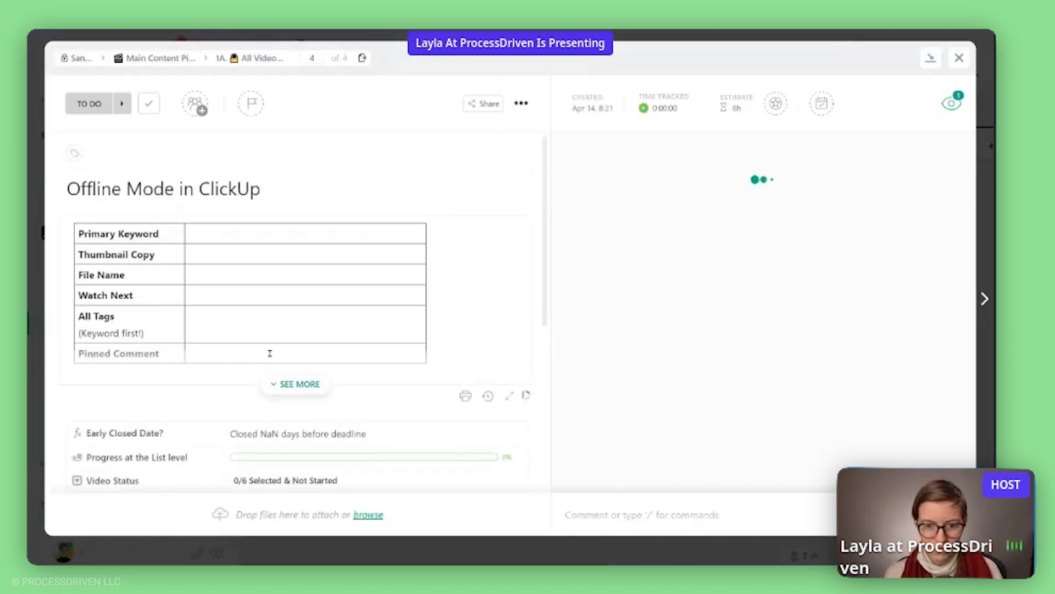
pyautogui.click(297, 381)
pyautogui.scroll(-5, 349, 380)
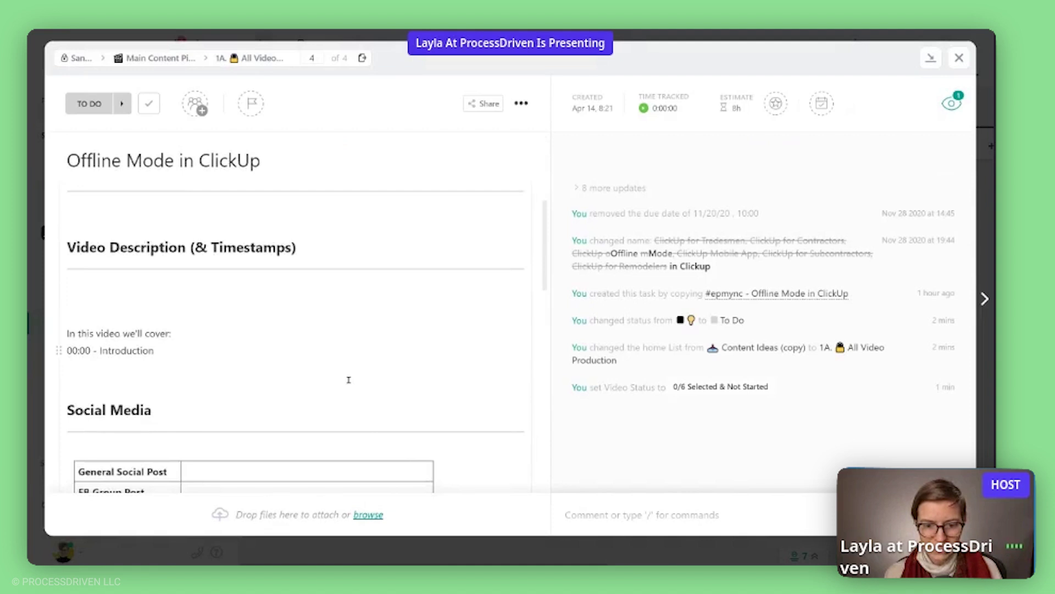
pyautogui.scroll(-10, 348, 380)
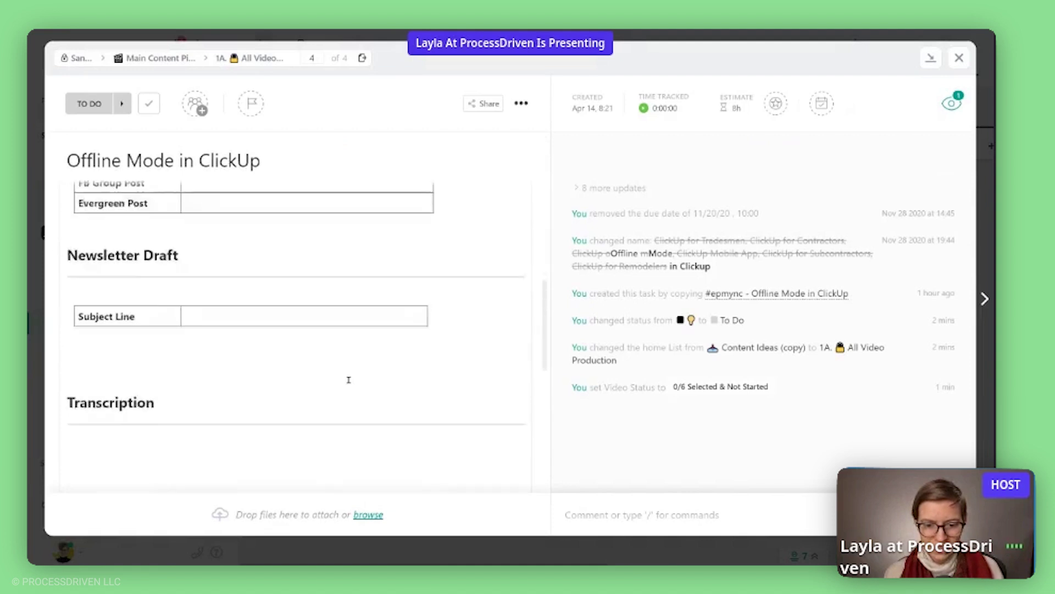
pyautogui.click(511, 557)
pyautogui.click(379, 75)
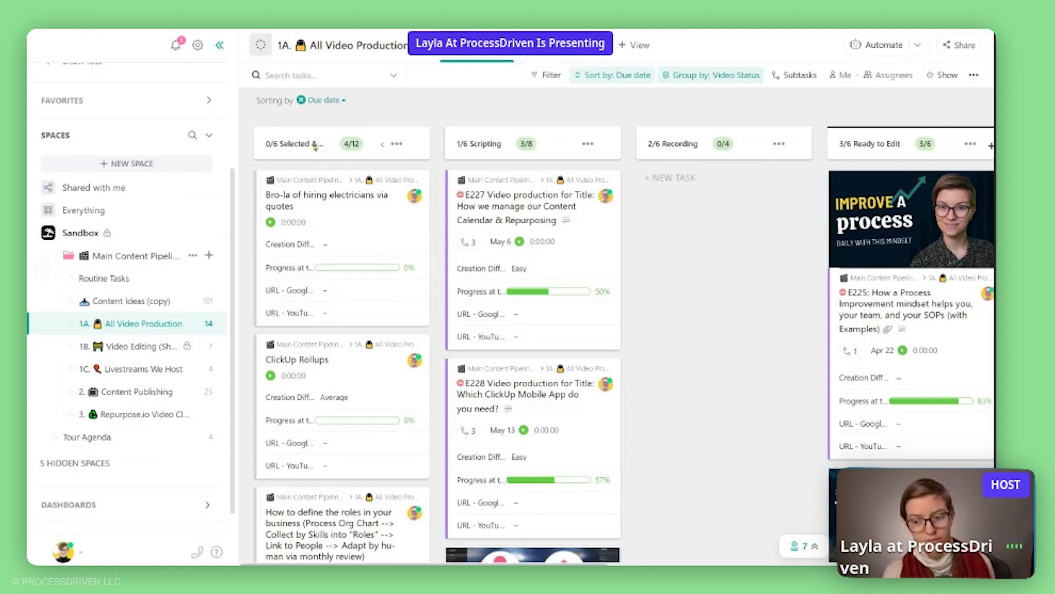
# Open the E228 Which ClickUp Mobile App task and show its 4 completed subtasks and full description.
pyautogui.scroll(-6, 551, 525)
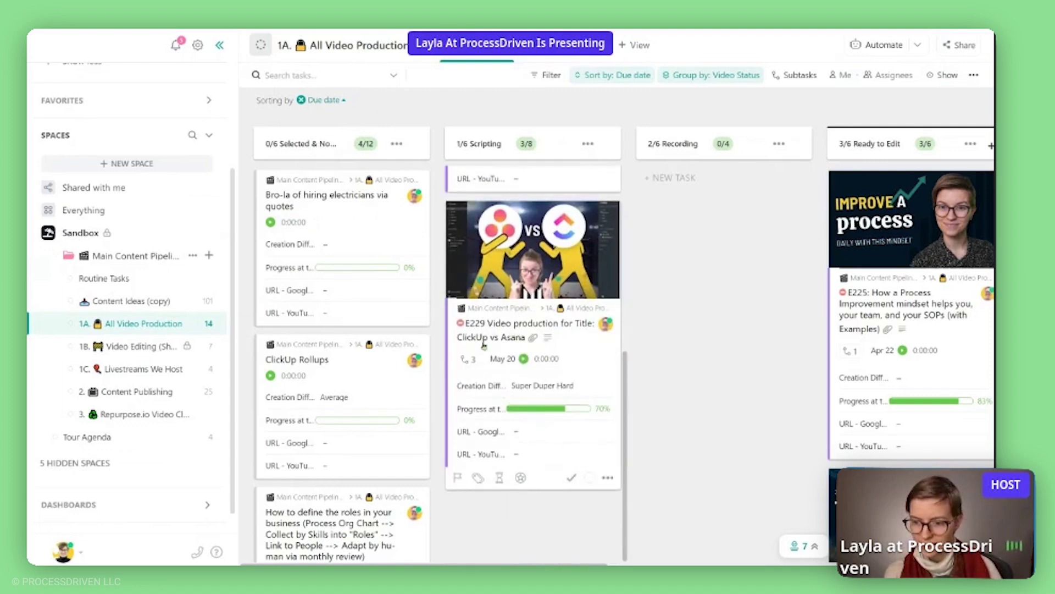
pyautogui.scroll(3, 484, 345)
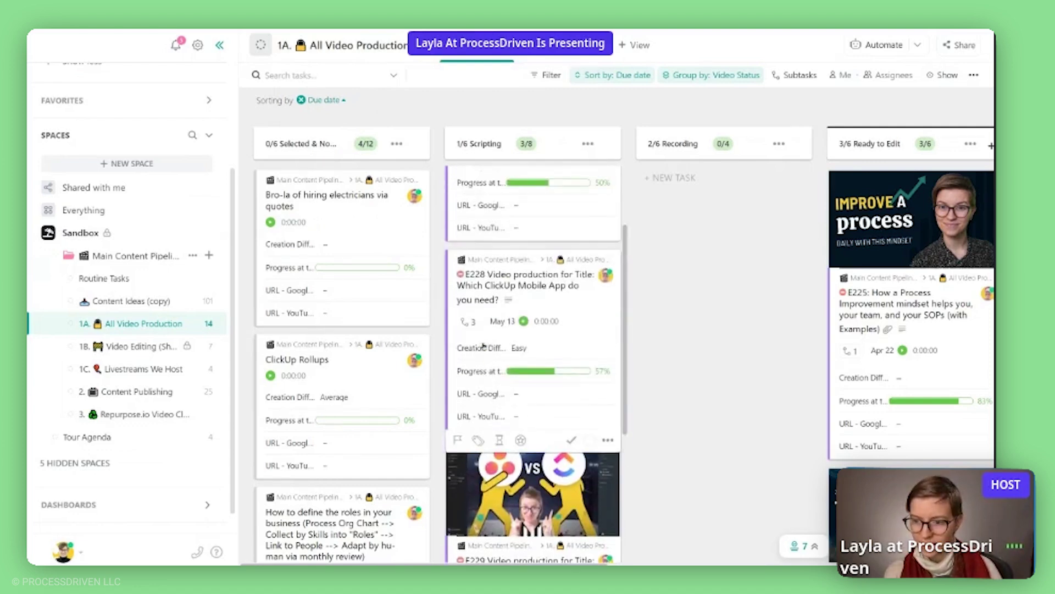
pyautogui.click(494, 290)
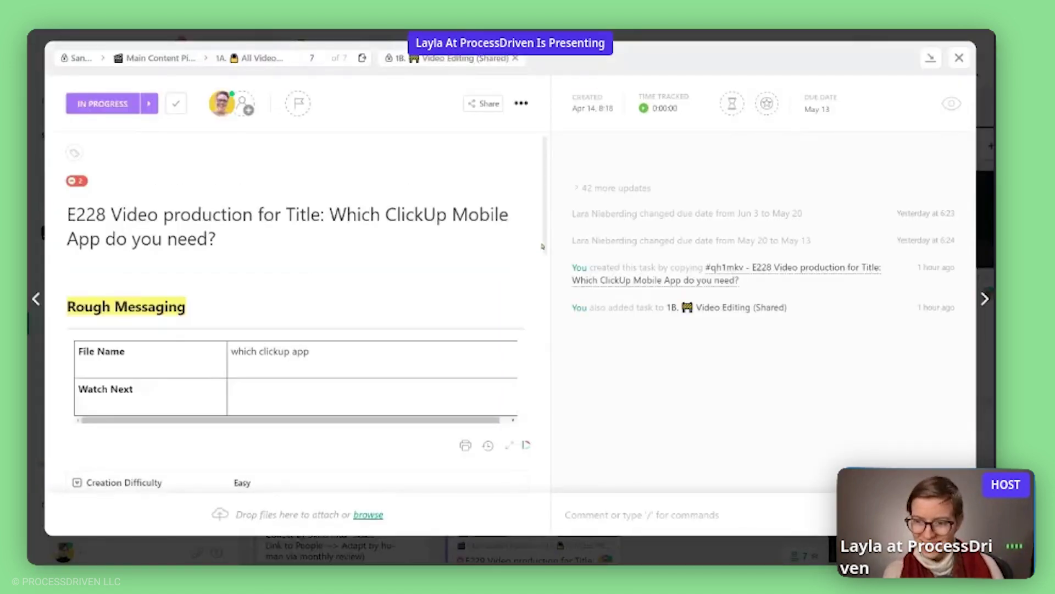
pyautogui.scroll(-5, 523, 307)
pyautogui.scroll(-2, 564, 380)
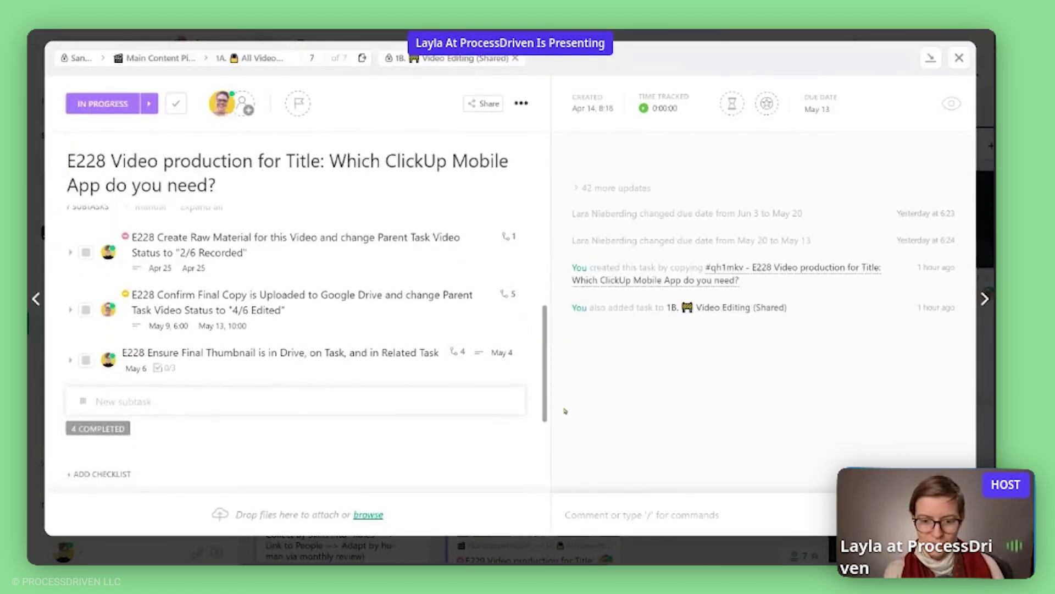
pyautogui.click(123, 454)
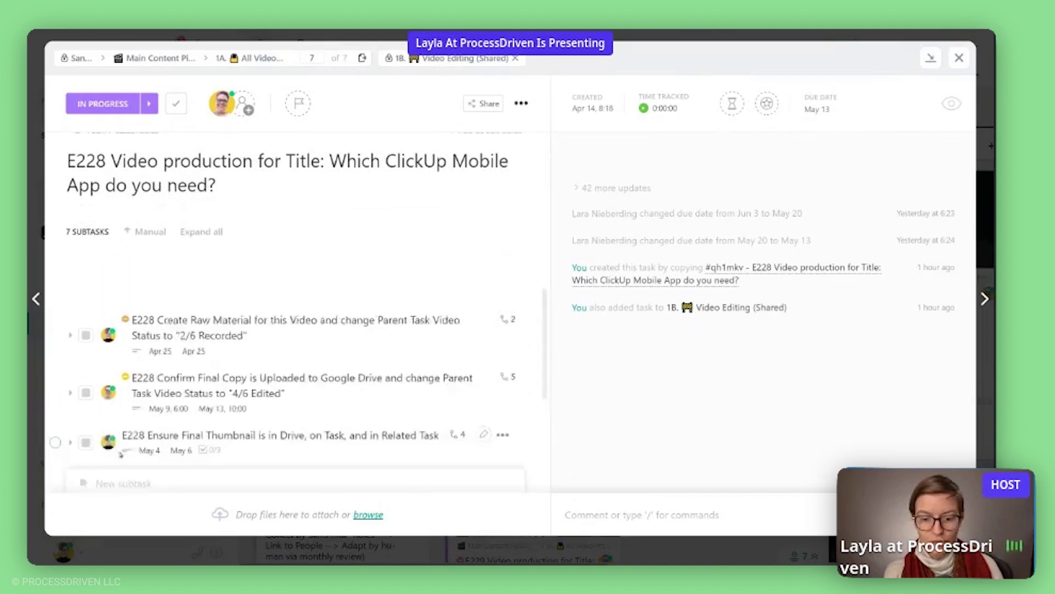
pyautogui.scroll(5, 206, 389)
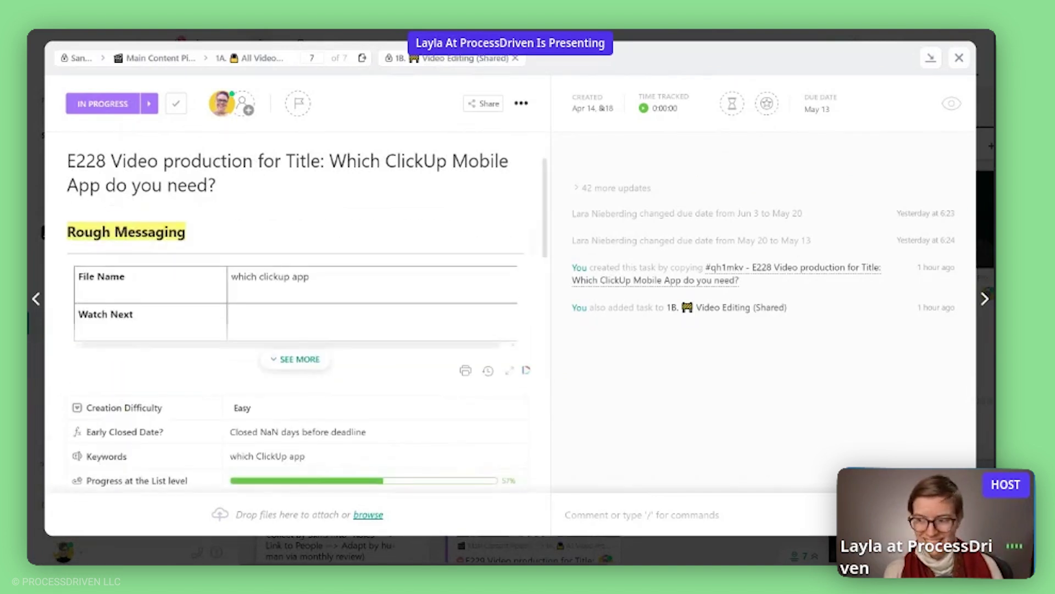
pyautogui.click(297, 360)
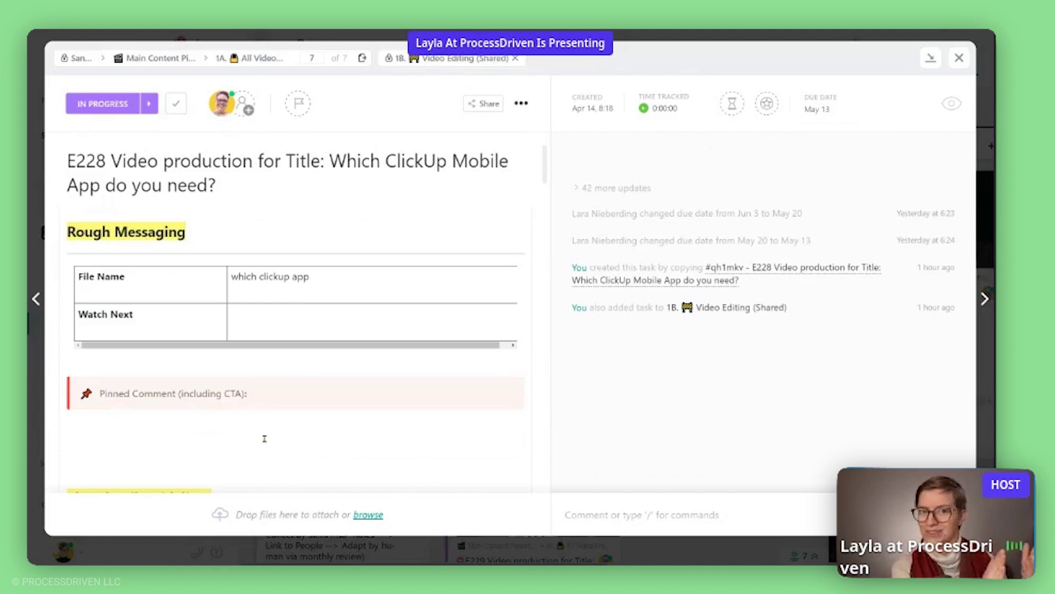
pyautogui.click(521, 104)
pyautogui.moveTo(552, 367)
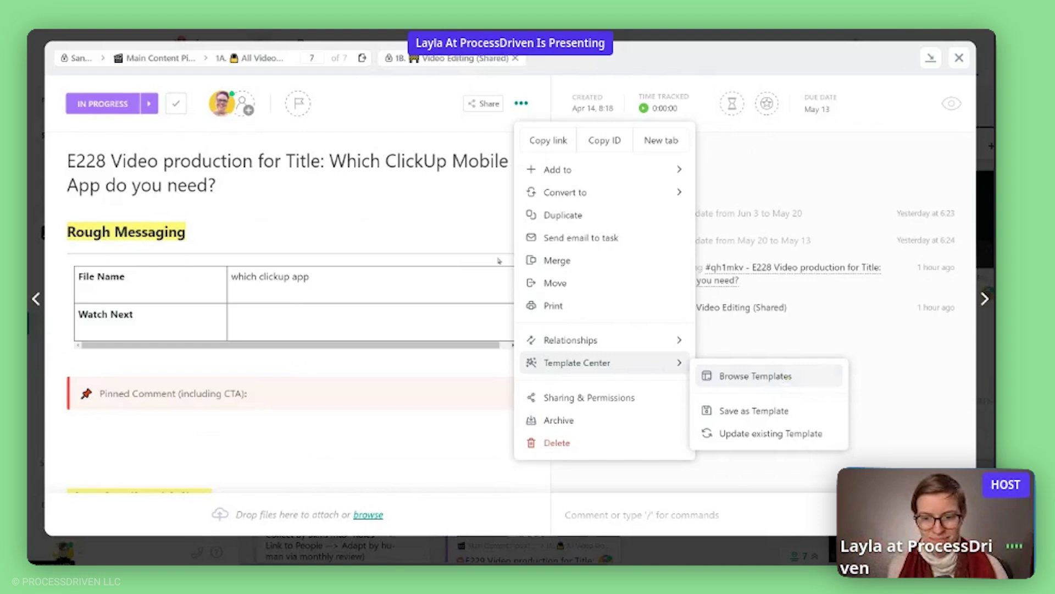
pyautogui.click(422, 351)
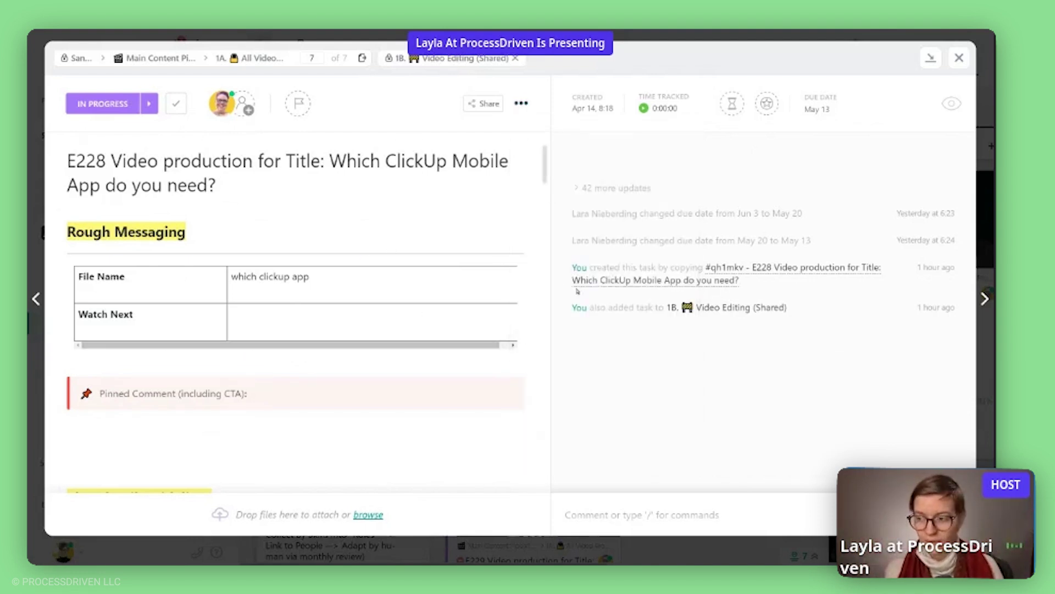
pyautogui.moveTo(545, 165); pyautogui.dragTo(580, 442)
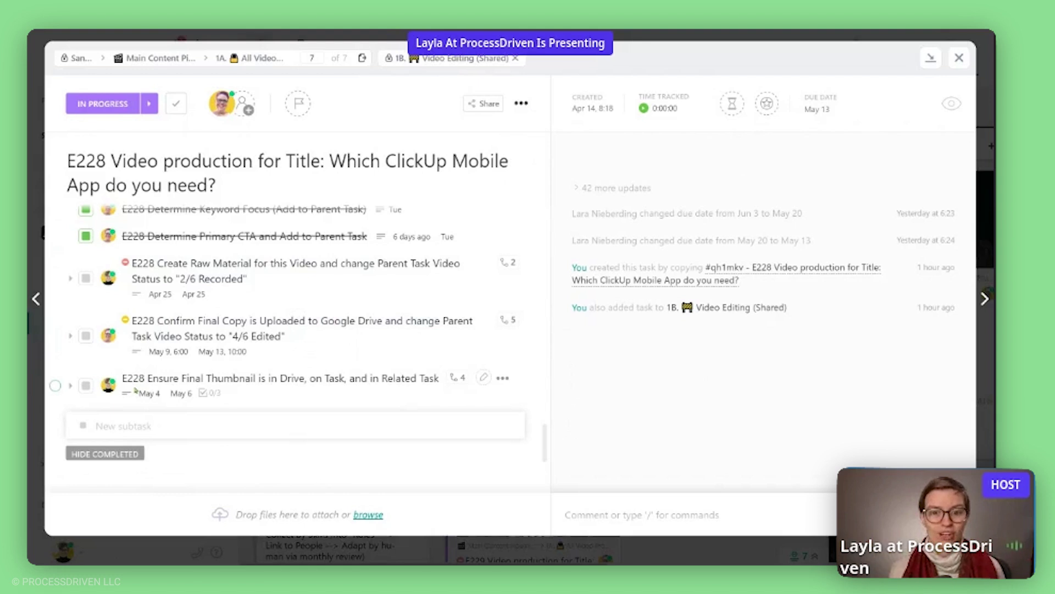
# Select E228 title and subtask text, expand the first subtask, then go to E229 ClickUp vs Asana.
pyautogui.moveTo(112, 160); pyautogui.dragTo(254, 180)
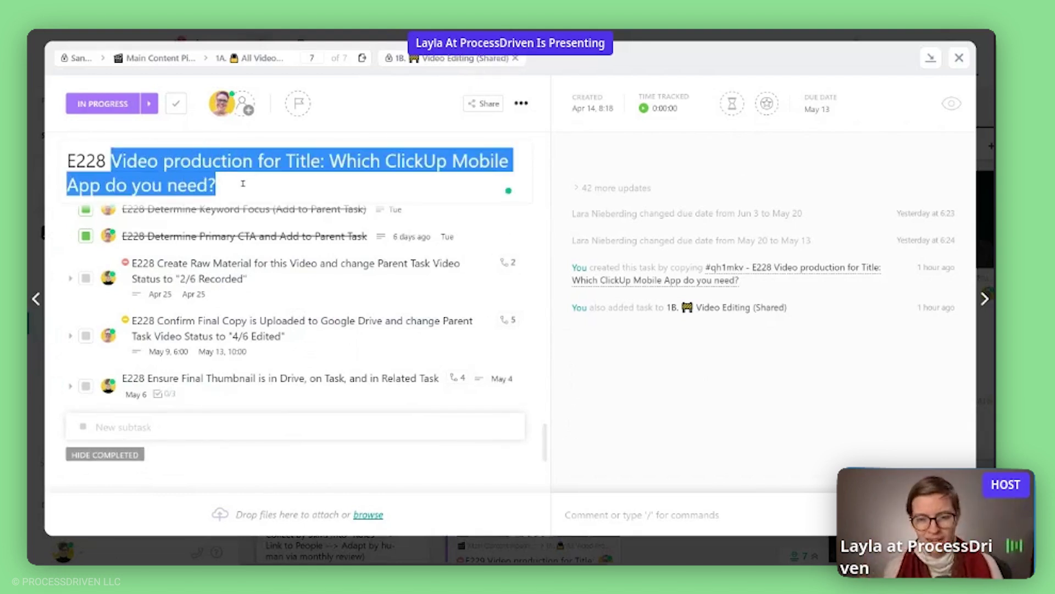
pyautogui.click(85, 160)
pyautogui.moveTo(104, 162); pyautogui.dragTo(66, 162)
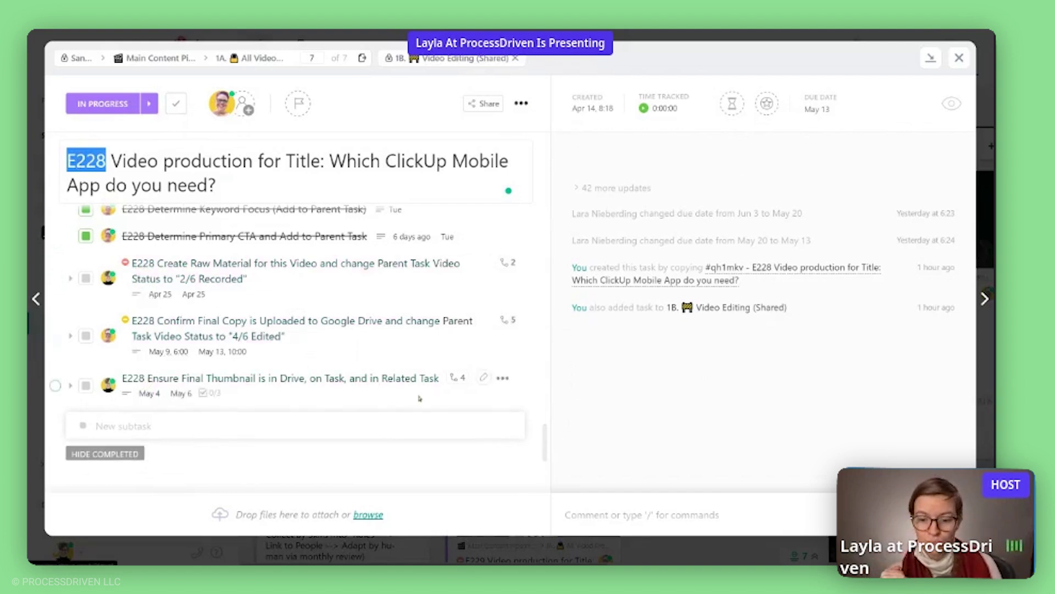
pyautogui.click(484, 378)
pyautogui.moveTo(149, 381); pyautogui.dragTo(132, 384)
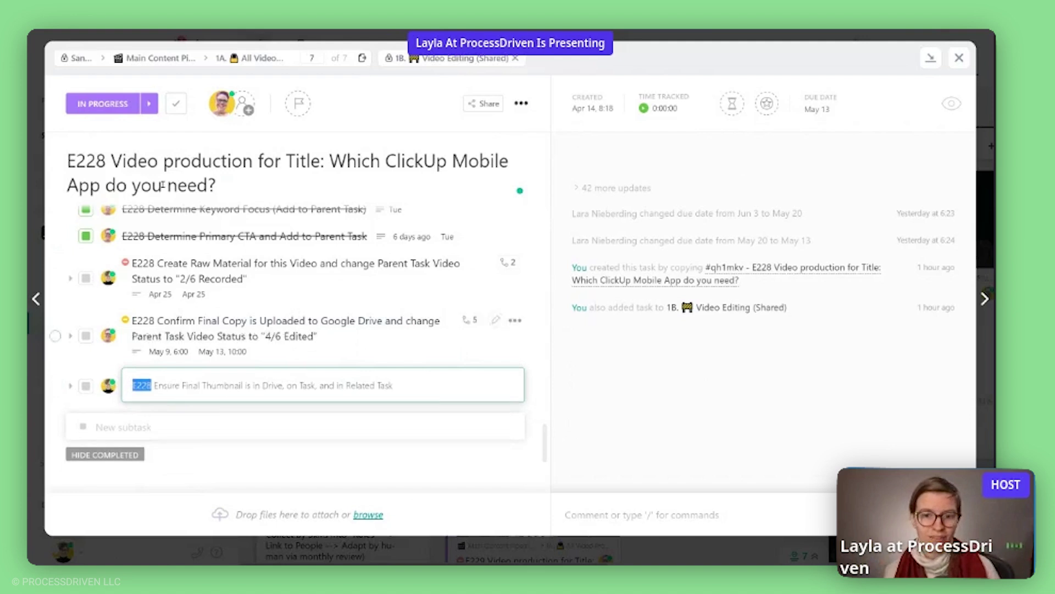
pyautogui.moveTo(216, 187); pyautogui.dragTo(111, 165)
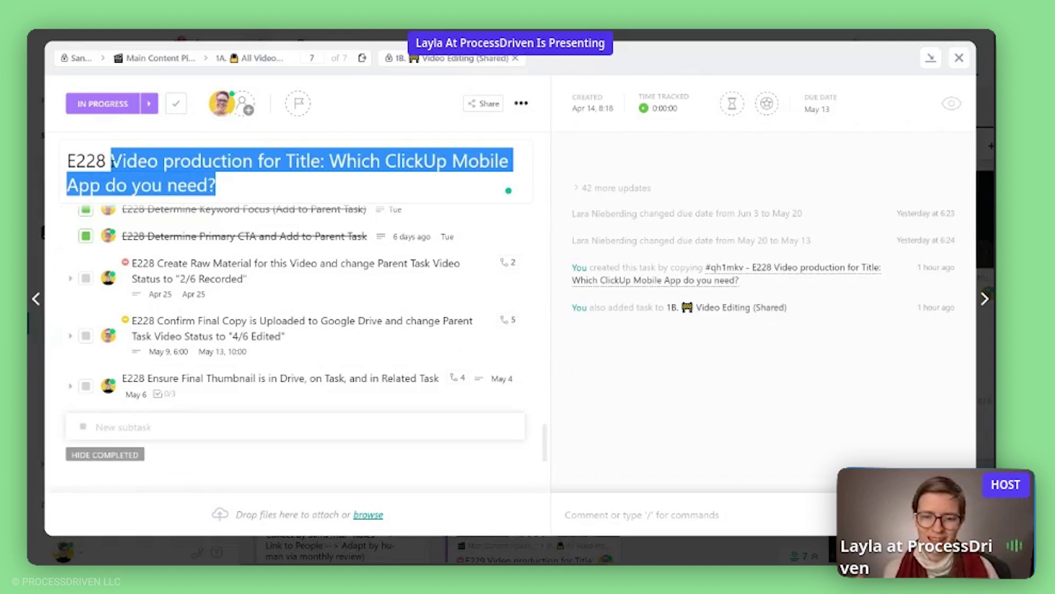
pyautogui.click(71, 279)
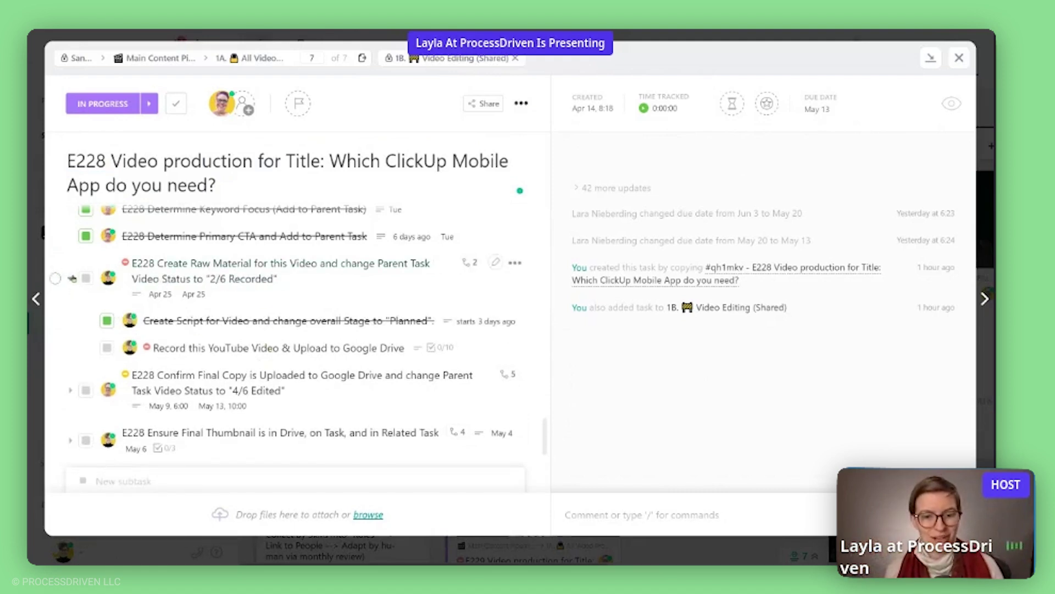
pyautogui.click(71, 279)
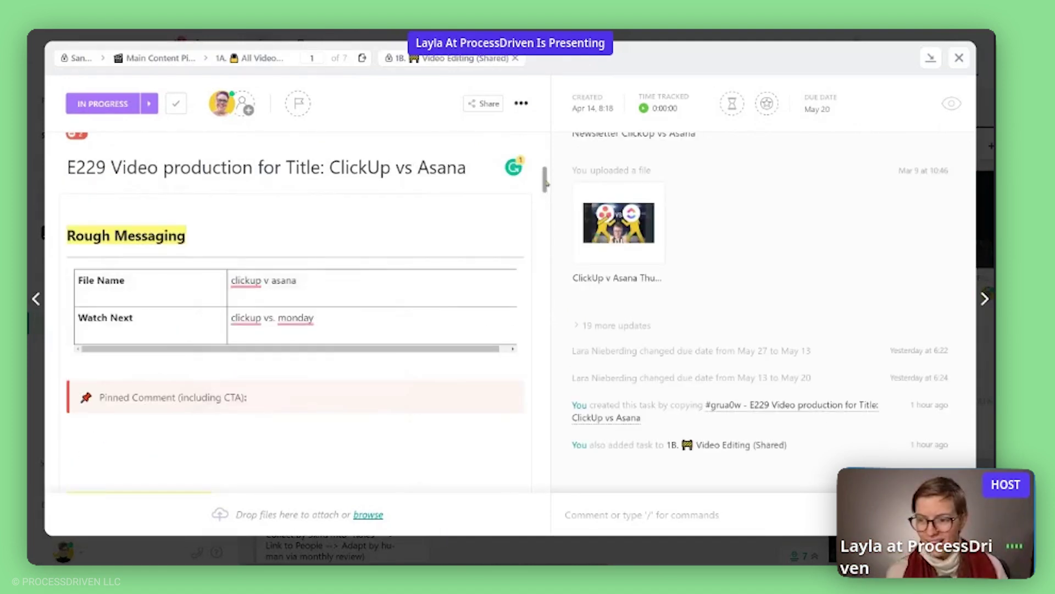
# Scroll through the E229 description, selecting the Thumbnail Guidelines heading and placing the caret in sections.
pyautogui.scroll(-3, 546, 183)
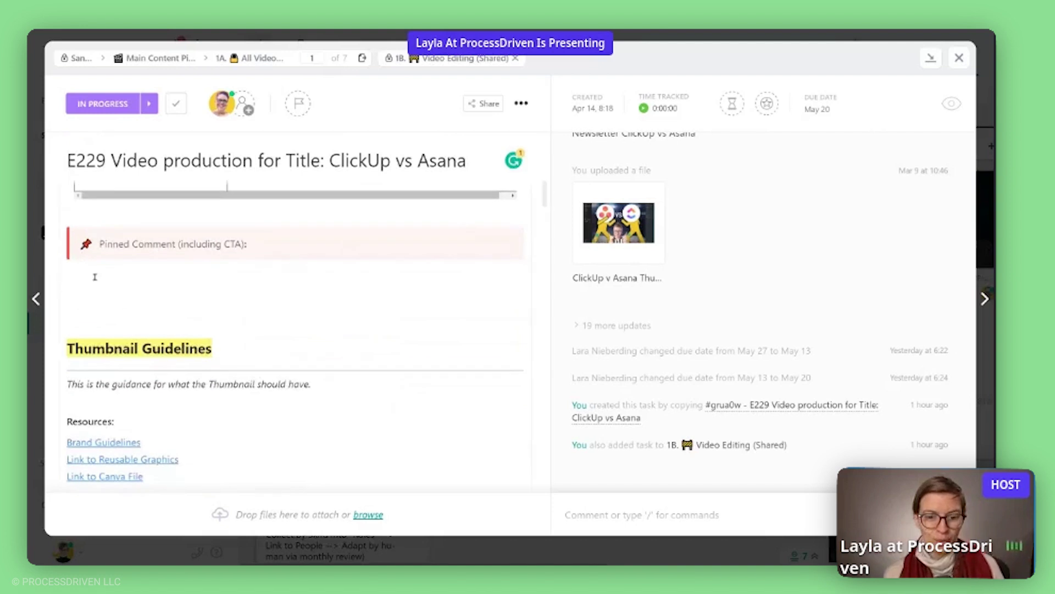
pyautogui.click(95, 277)
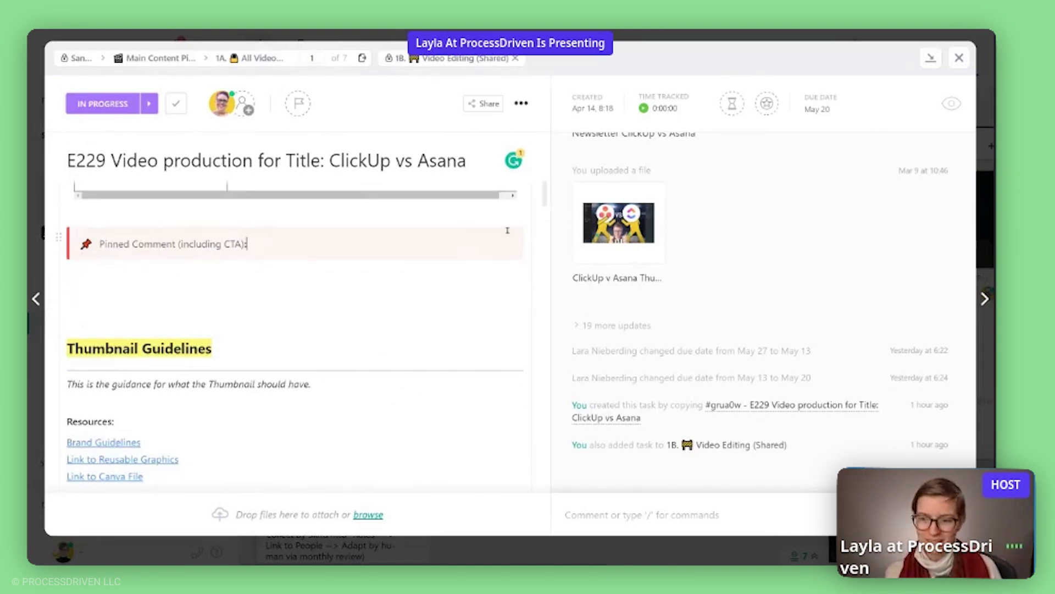
pyautogui.scroll(-1, 546, 201)
pyautogui.scroll(-3, 546, 200)
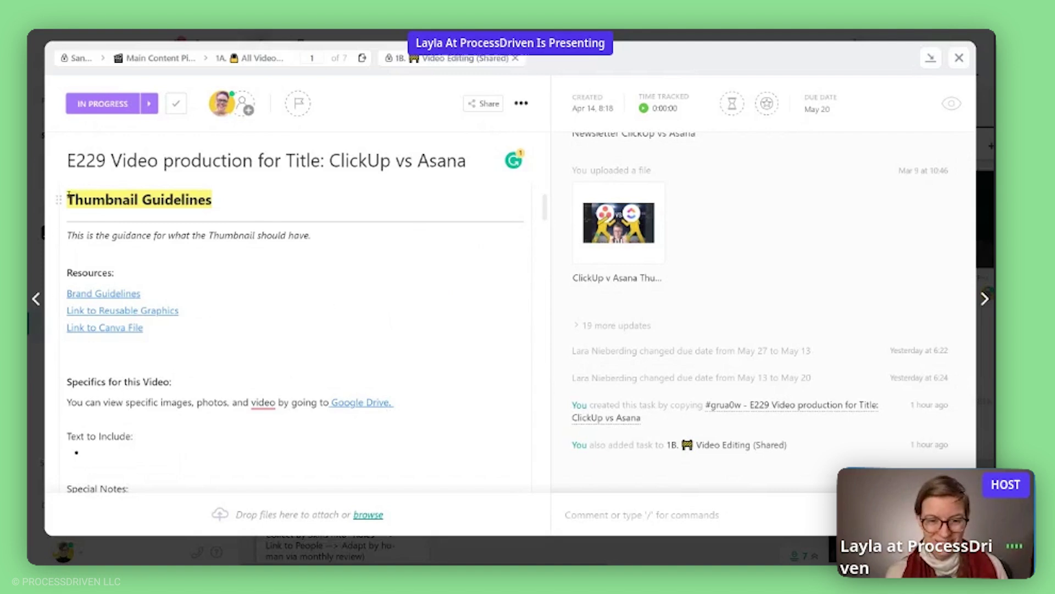
pyautogui.moveTo(66, 197); pyautogui.dragTo(264, 203)
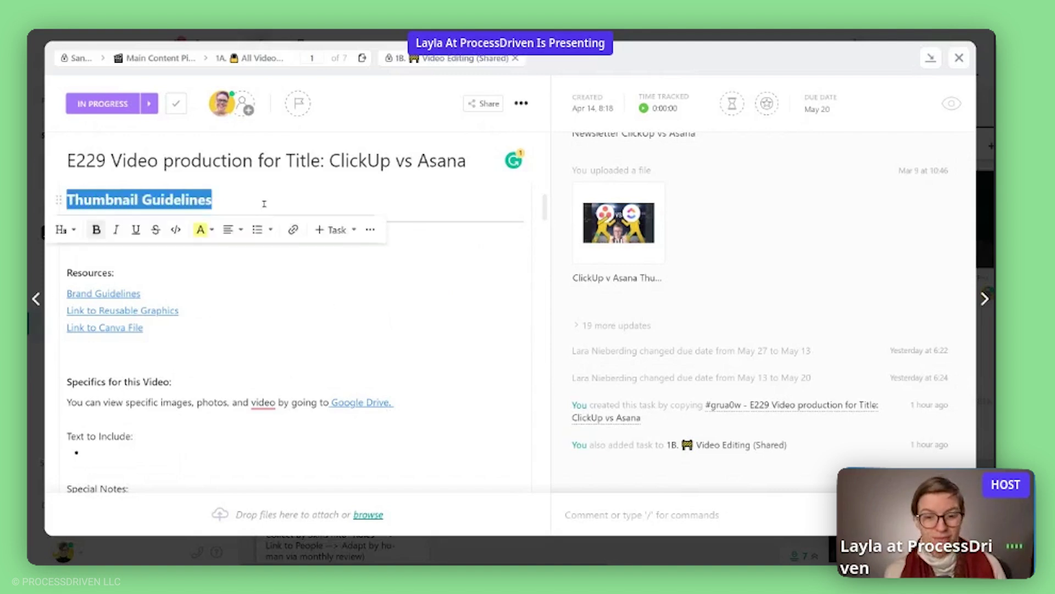
pyautogui.click(415, 342)
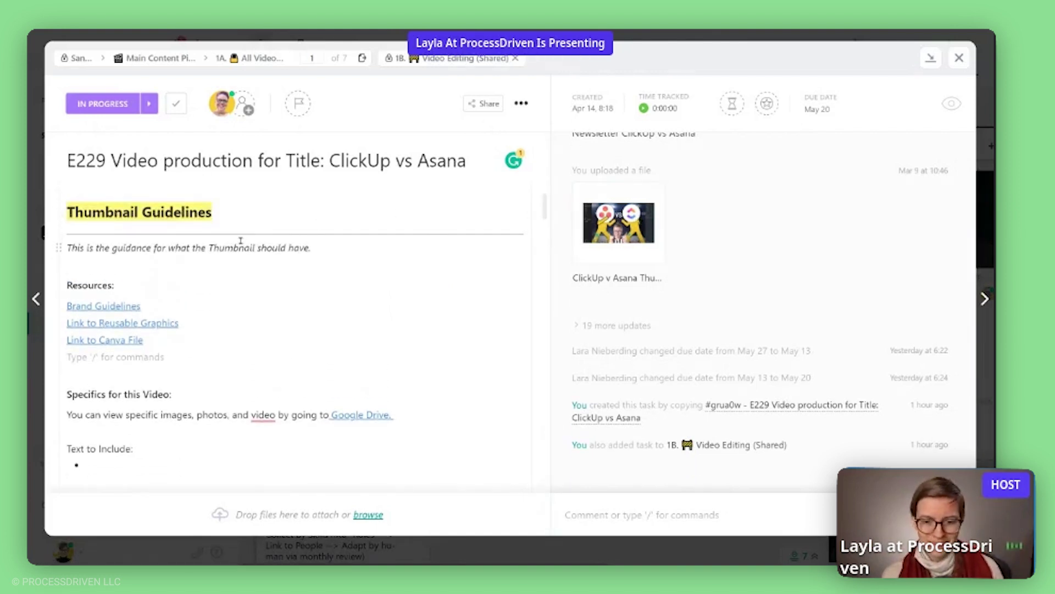
pyautogui.scroll(-3, 241, 240)
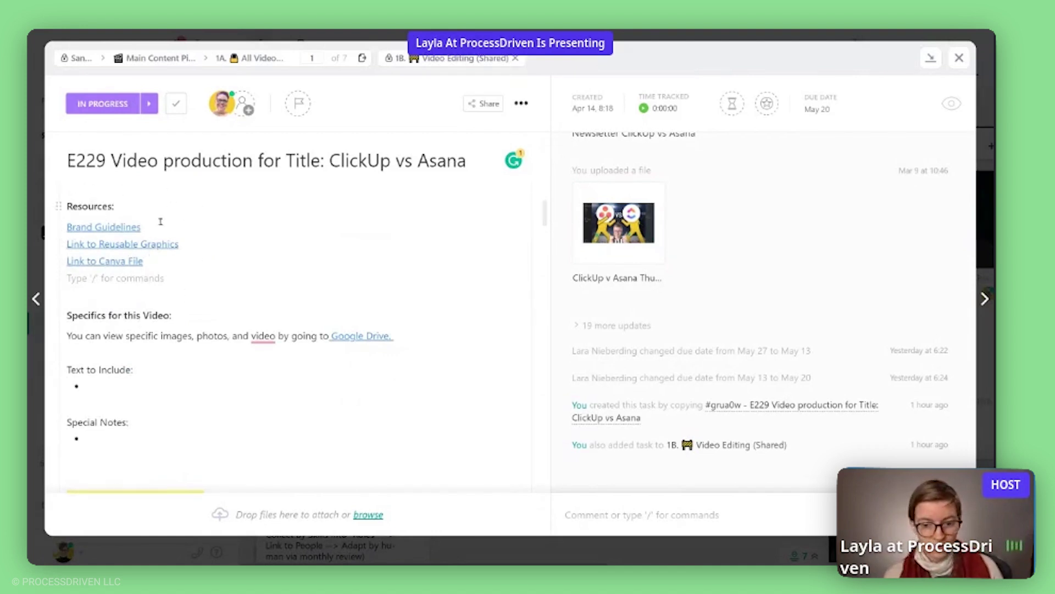
pyautogui.click(107, 390)
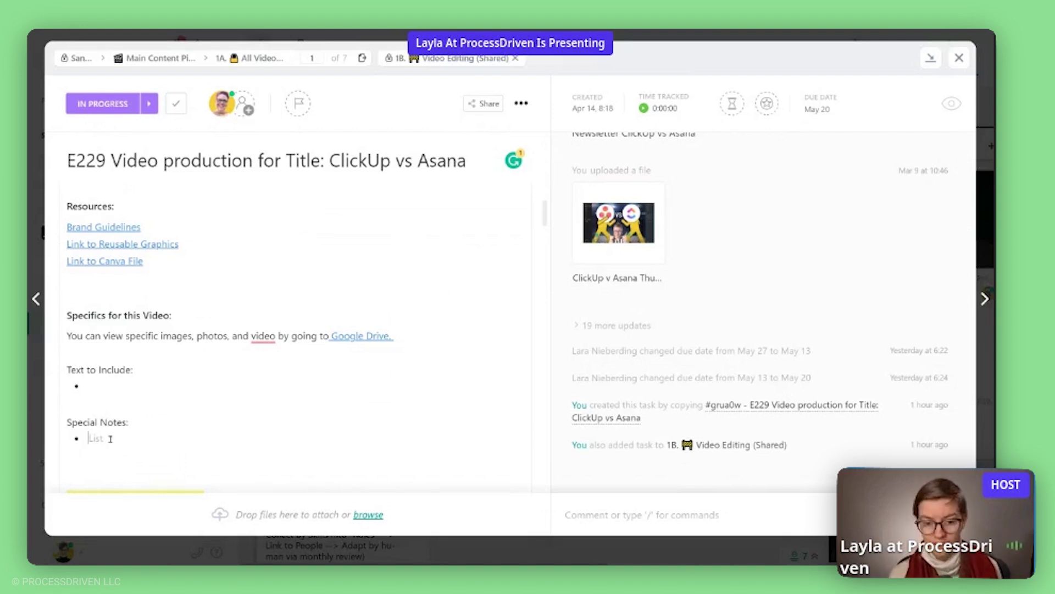
# Write 'no words' under Text to Include and 'asana logo', 'clickup logo' under Special Notes.
pyautogui.click(117, 385)
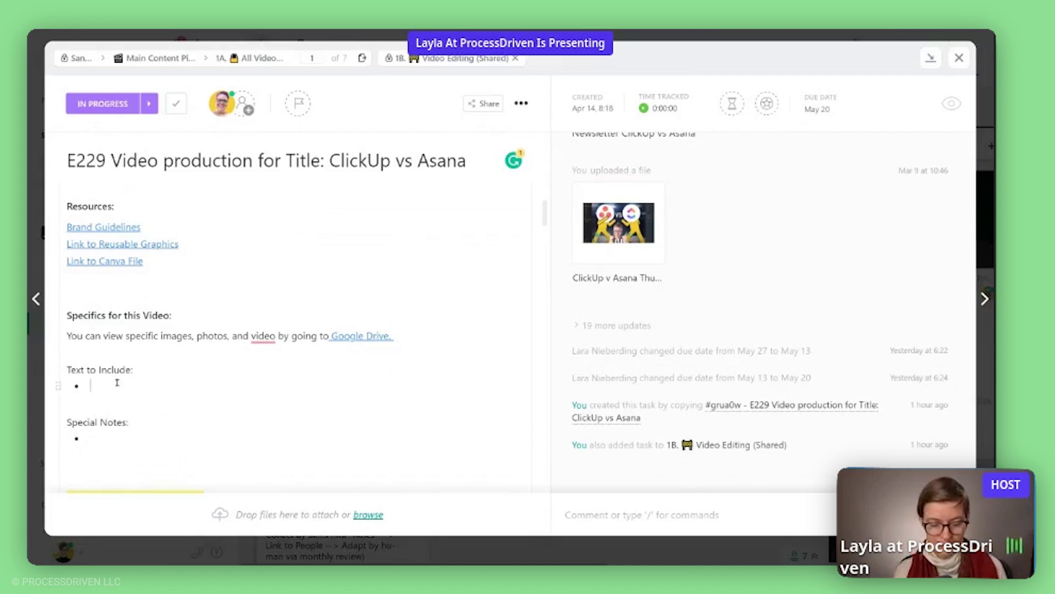
pyautogui.write('no words')
pyautogui.press('Down')
pyautogui.press('Down')
pyautogui.press('Down')
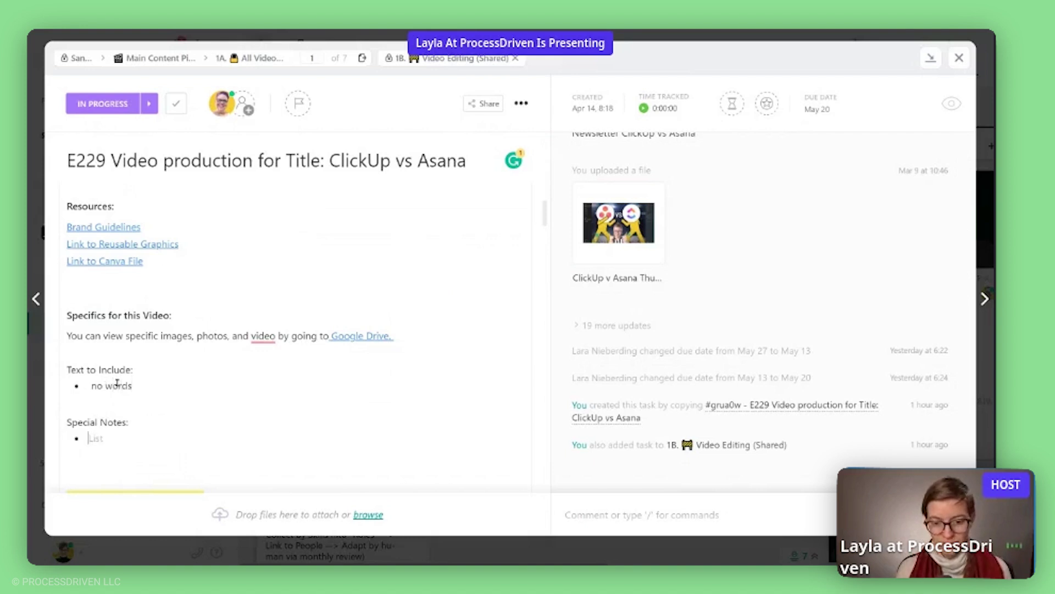
pyautogui.write('asana logo')
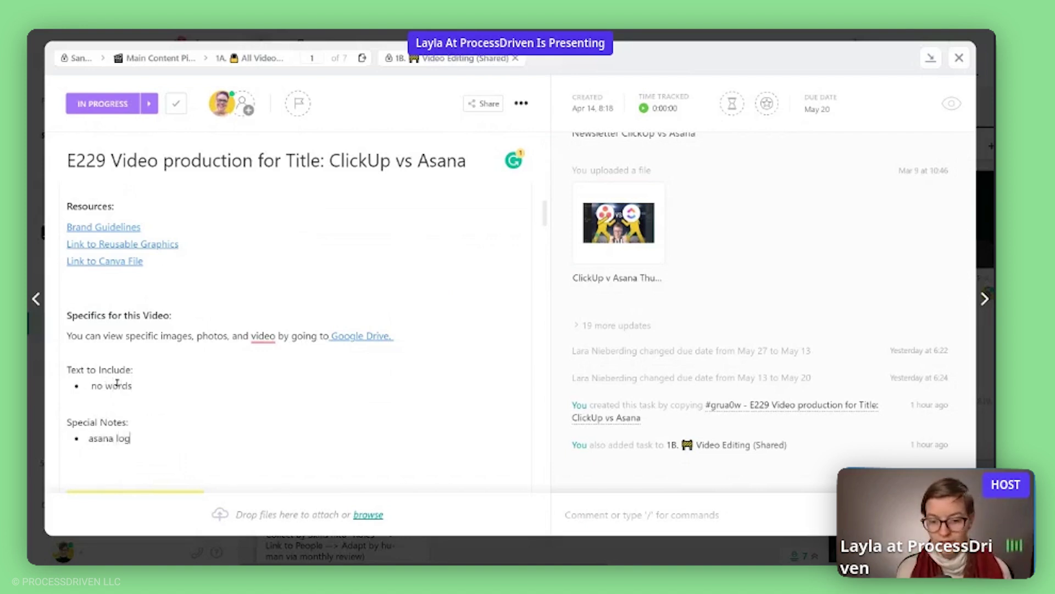
pyautogui.press('Return')
pyautogui.write('clickup logo')
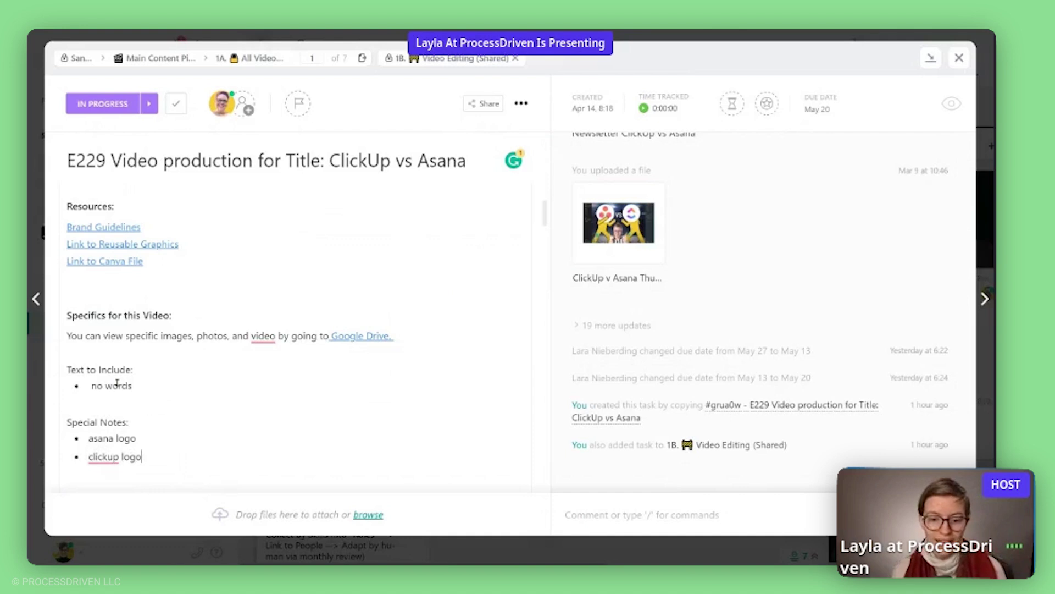
pyautogui.tripleClick(127, 438)
pyautogui.click(180, 404)
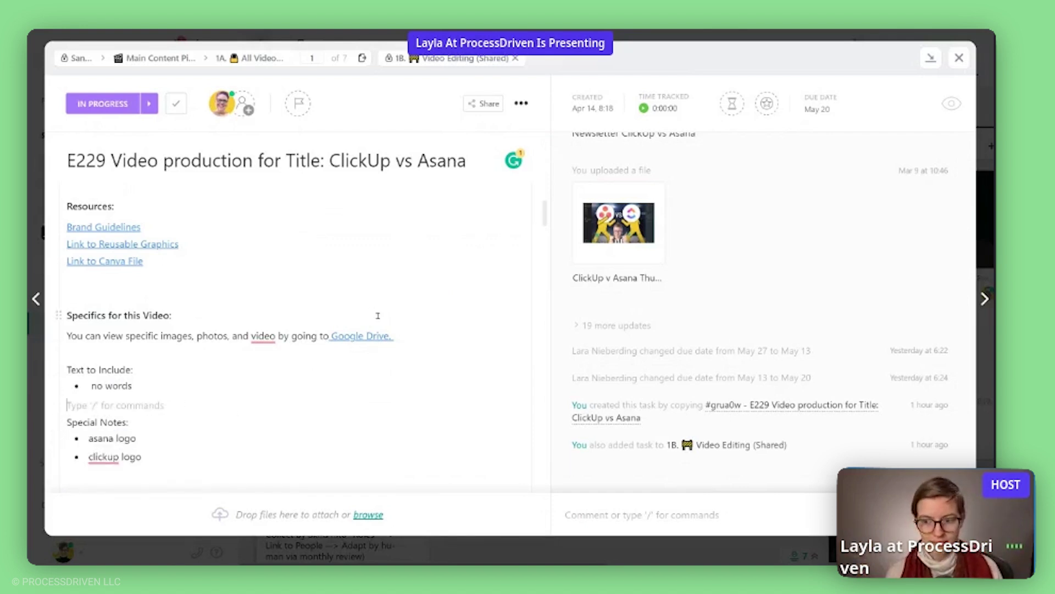
pyautogui.scroll(-7, 378, 315)
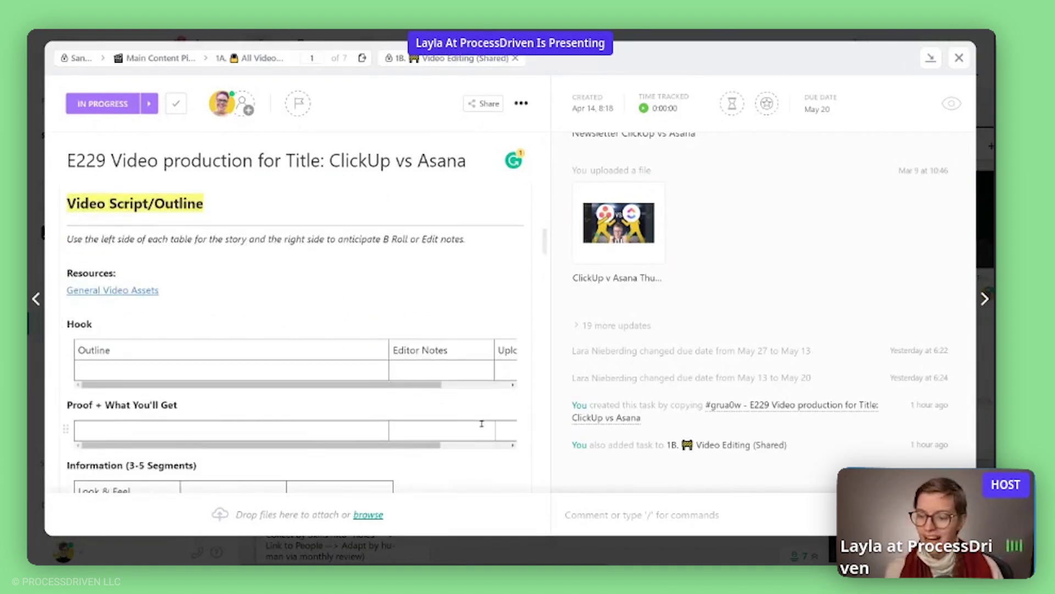
# Widen the task description pane by moving its divider toward the activity pane.
pyautogui.moveTo(551, 410); pyautogui.dragTo(668, 413)
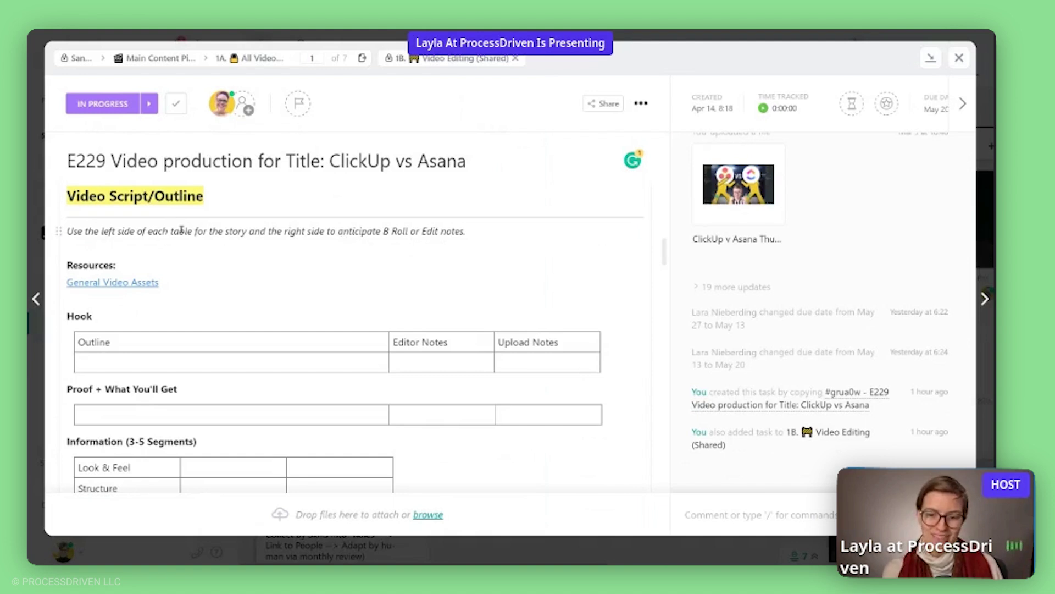
pyautogui.scroll(-1, 182, 228)
pyautogui.scroll(-2, 181, 229)
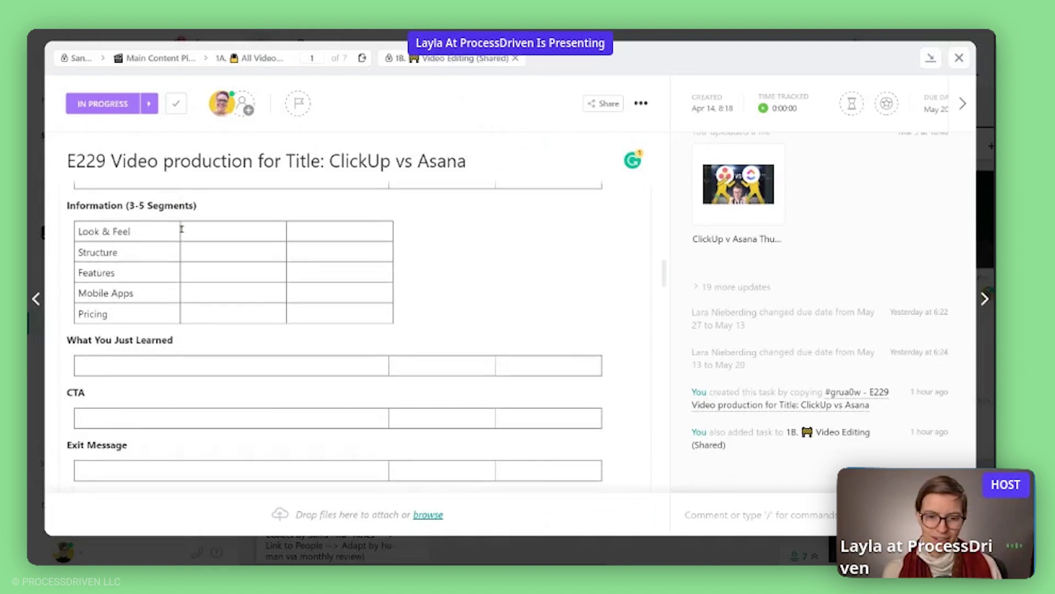
pyautogui.scroll(1, 181, 228)
# Widen the Information table's first column to match the other script tables.
pyautogui.moveTo(445, 402); pyautogui.dragTo(81, 299)
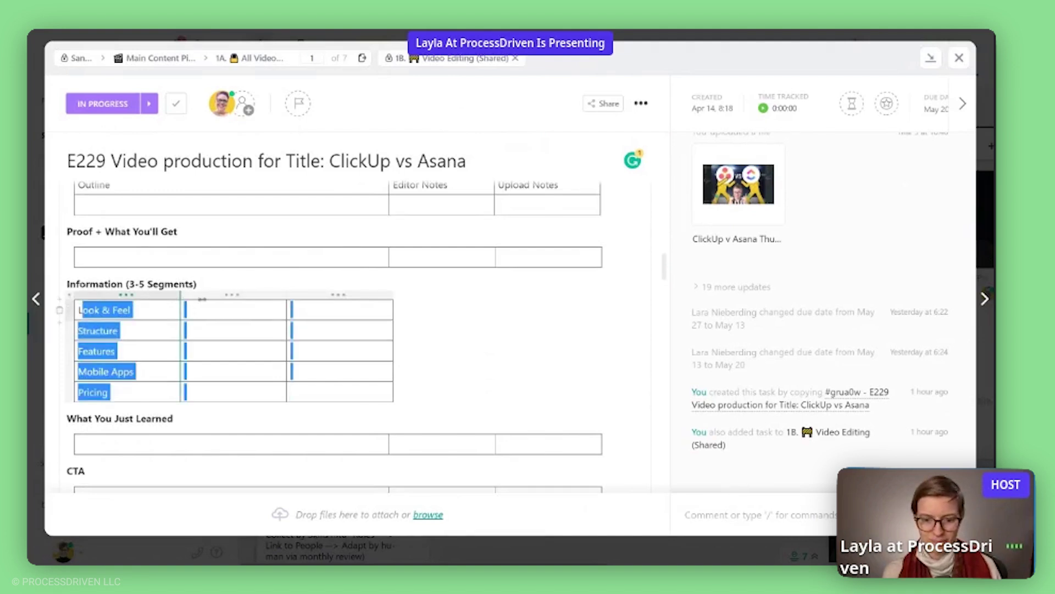
pyautogui.moveTo(202, 298); pyautogui.dragTo(388, 297)
pyautogui.click(323, 261)
pyautogui.scroll(2, 298, 320)
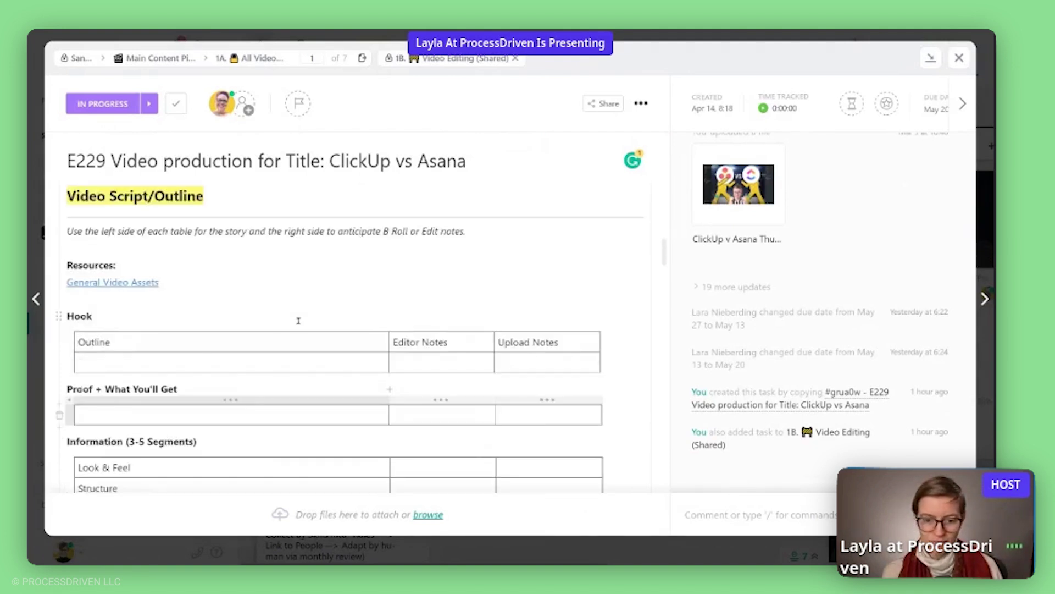
pyautogui.scroll(-2, 145, 288)
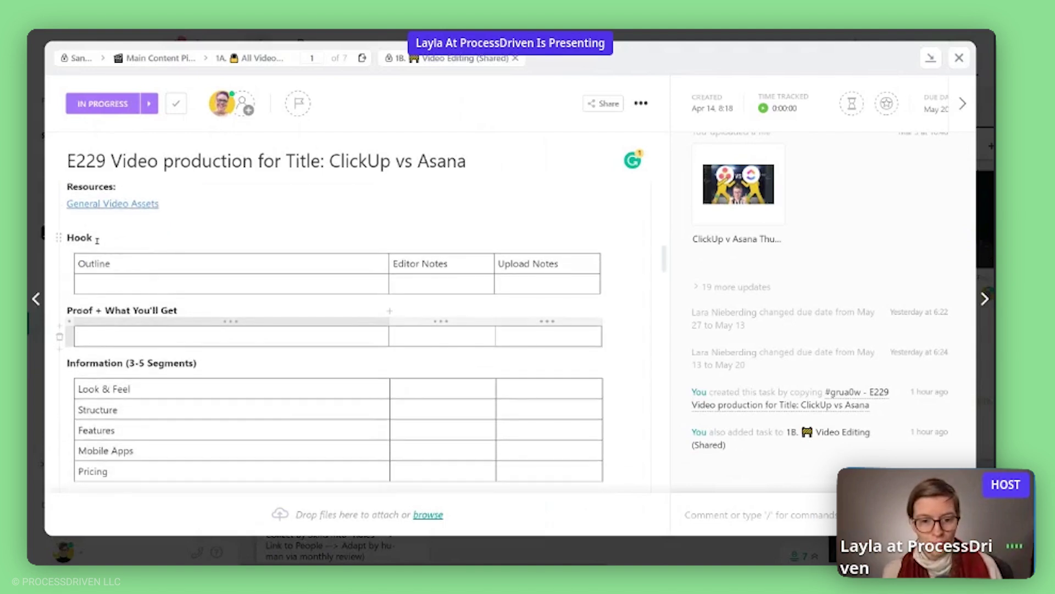
pyautogui.doubleClick(96, 240)
pyautogui.click(101, 221)
pyautogui.scroll(-3, 137, 306)
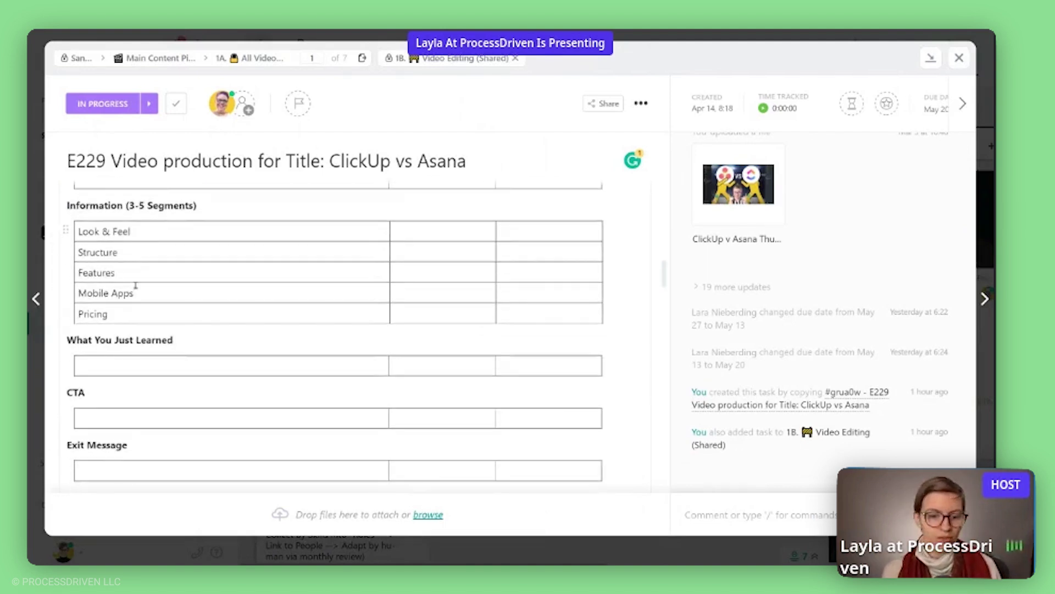
pyautogui.scroll(-2, 146, 325)
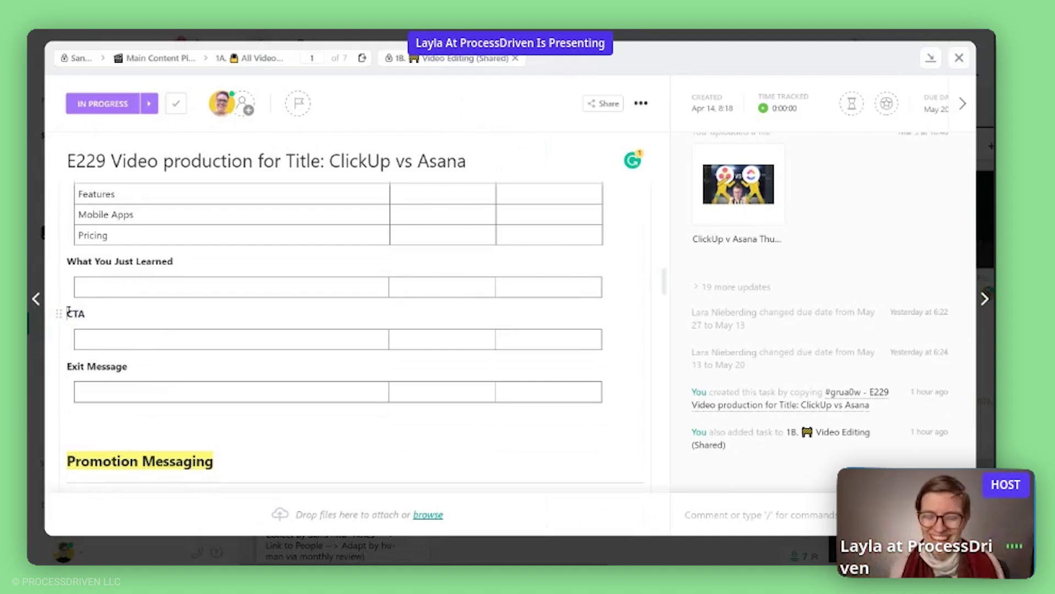
pyautogui.scroll(2, 98, 302)
pyautogui.moveTo(122, 314); pyautogui.dragTo(71, 232)
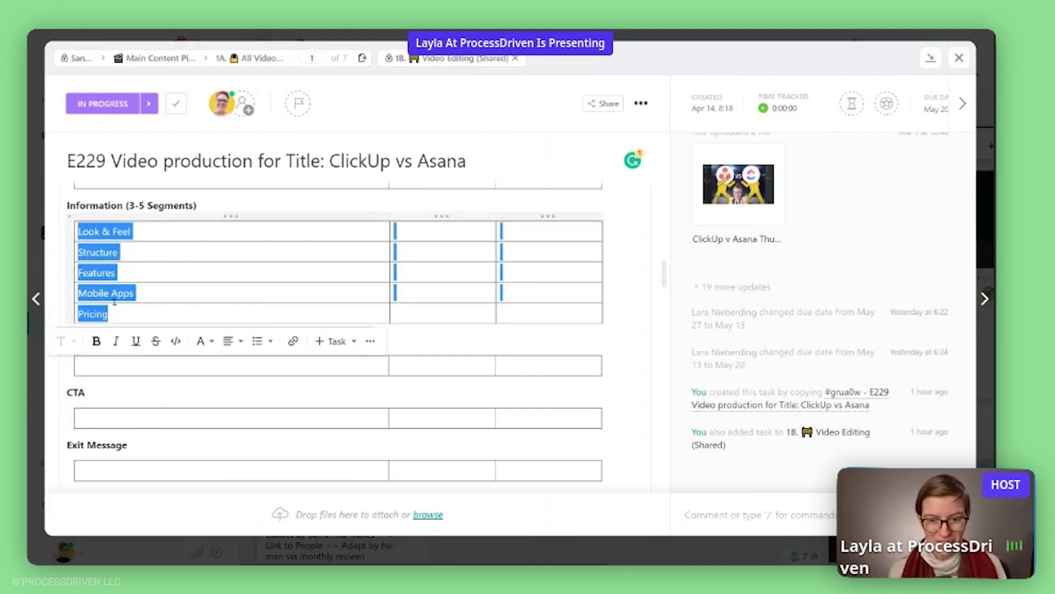
pyautogui.click(461, 313)
pyautogui.scroll(5, 462, 314)
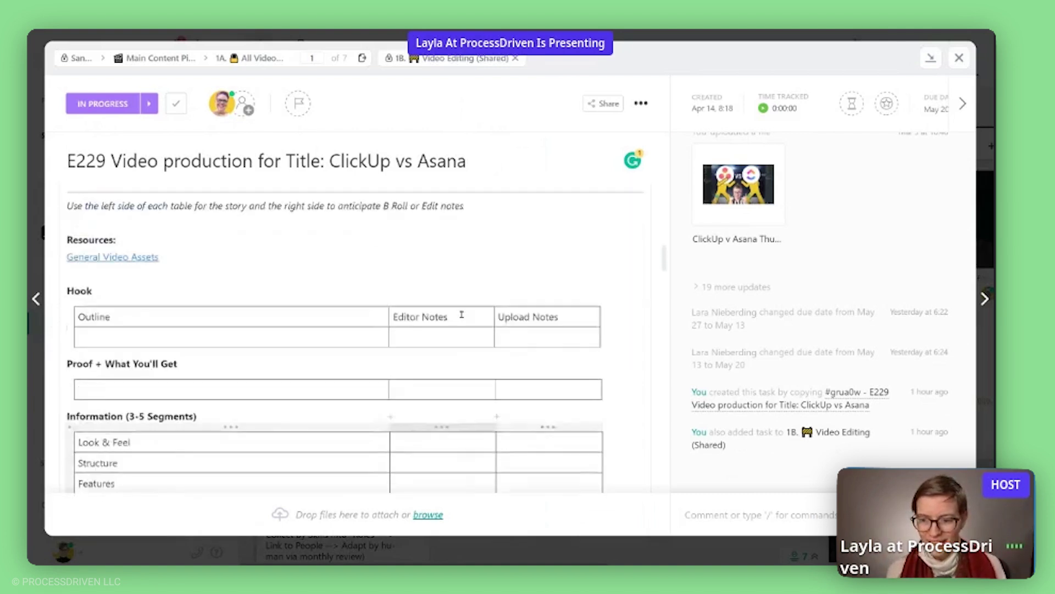
pyautogui.scroll(-3, 461, 314)
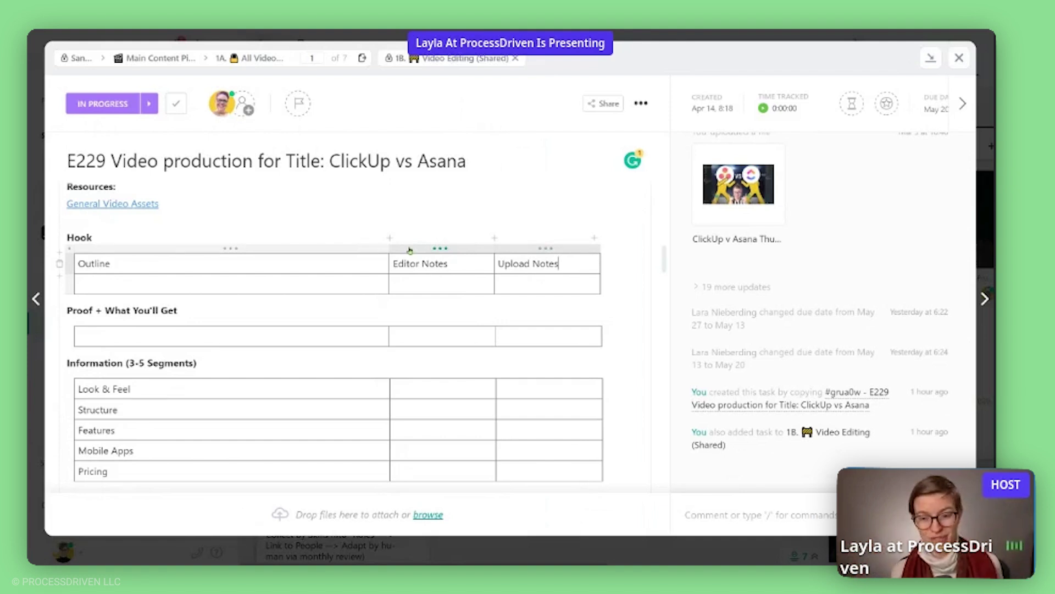
pyautogui.moveTo(452, 266); pyautogui.dragTo(391, 265)
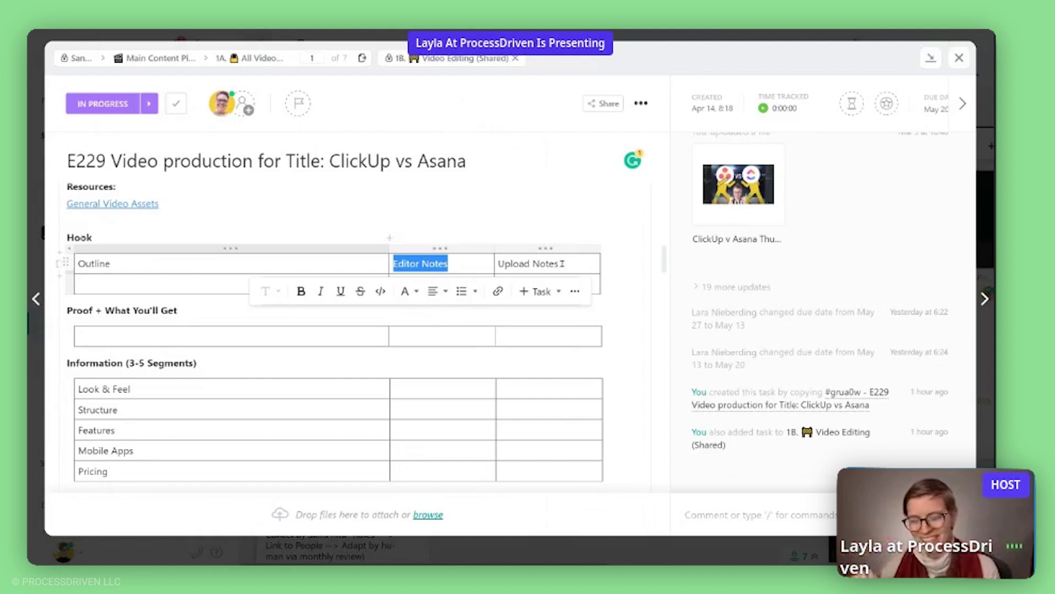
pyautogui.moveTo(561, 263); pyautogui.dragTo(499, 263)
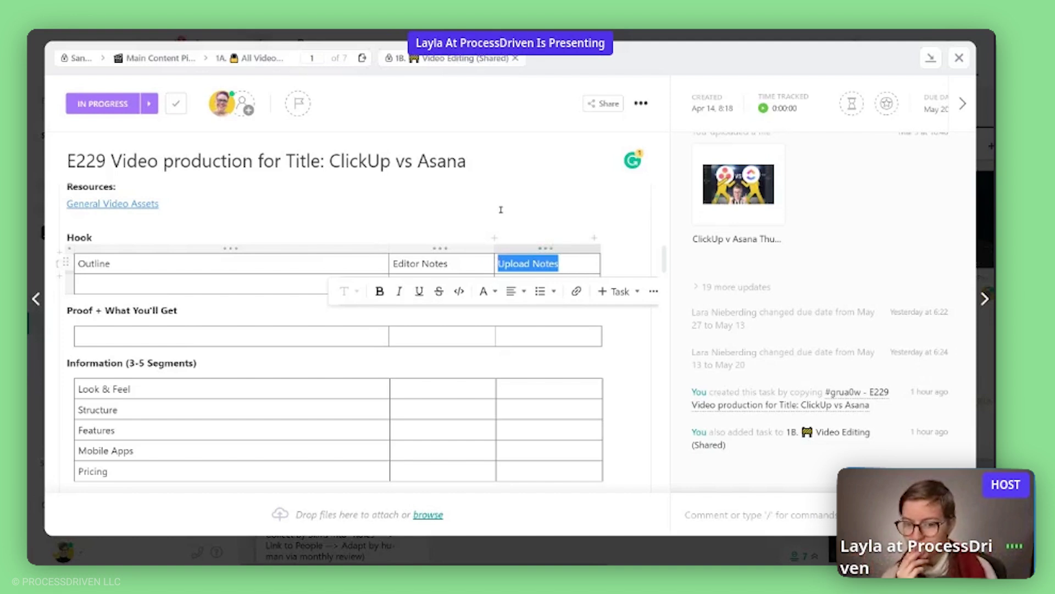
pyautogui.scroll(-4, 501, 210)
pyautogui.scroll(-4, 483, 223)
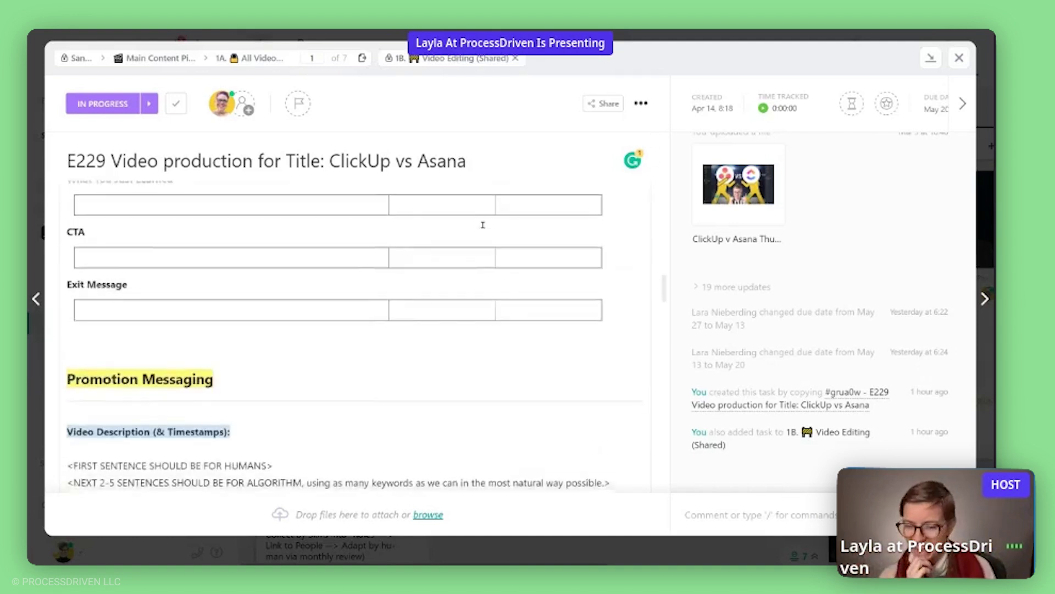
pyautogui.scroll(6, 486, 243)
pyautogui.scroll(-7, 210, 325)
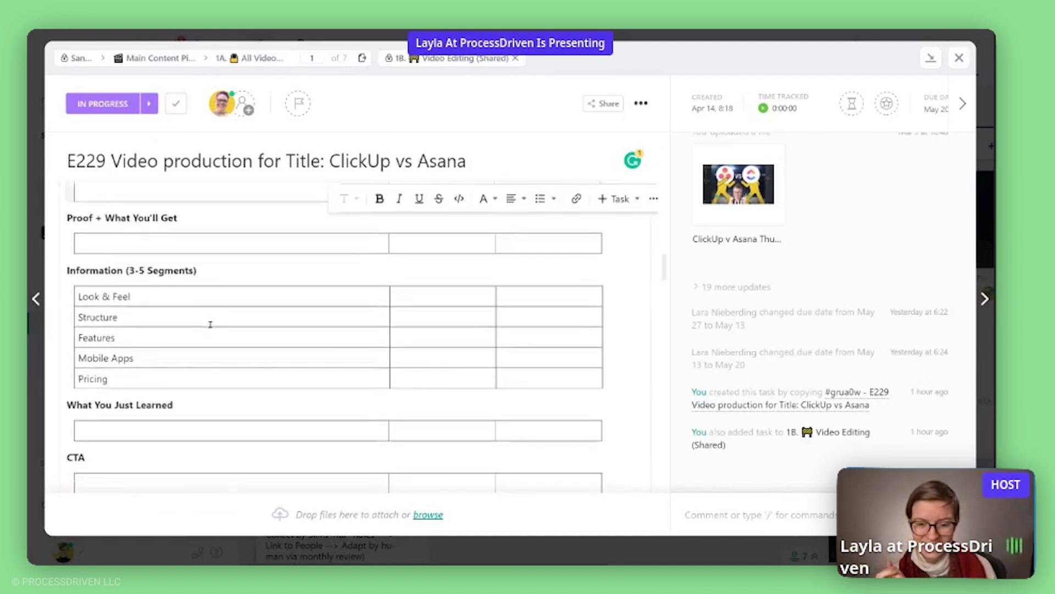
pyautogui.scroll(-1, 210, 321)
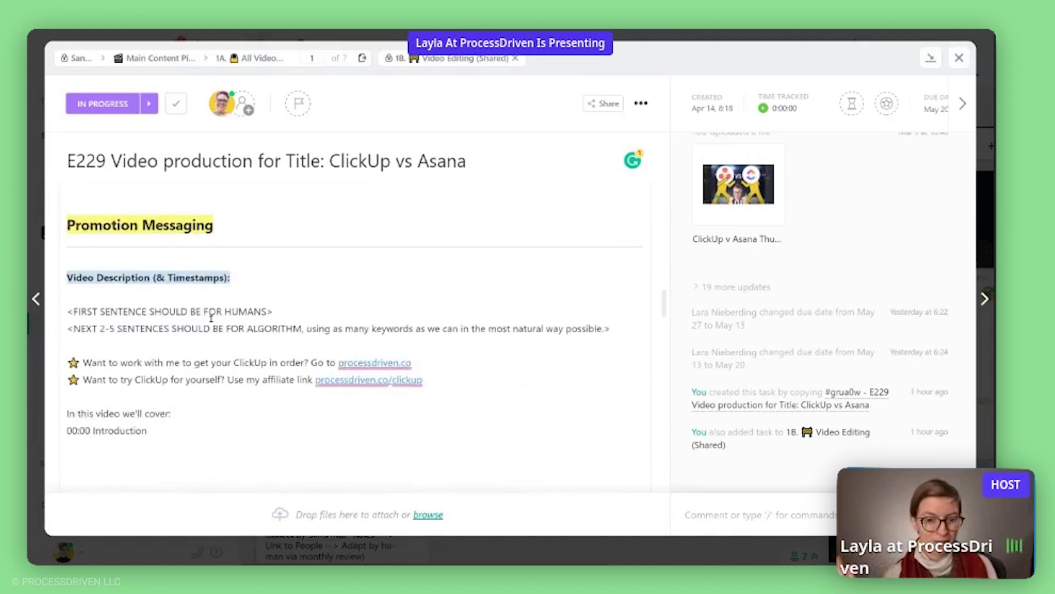
pyautogui.moveTo(175, 437); pyautogui.dragTo(73, 225)
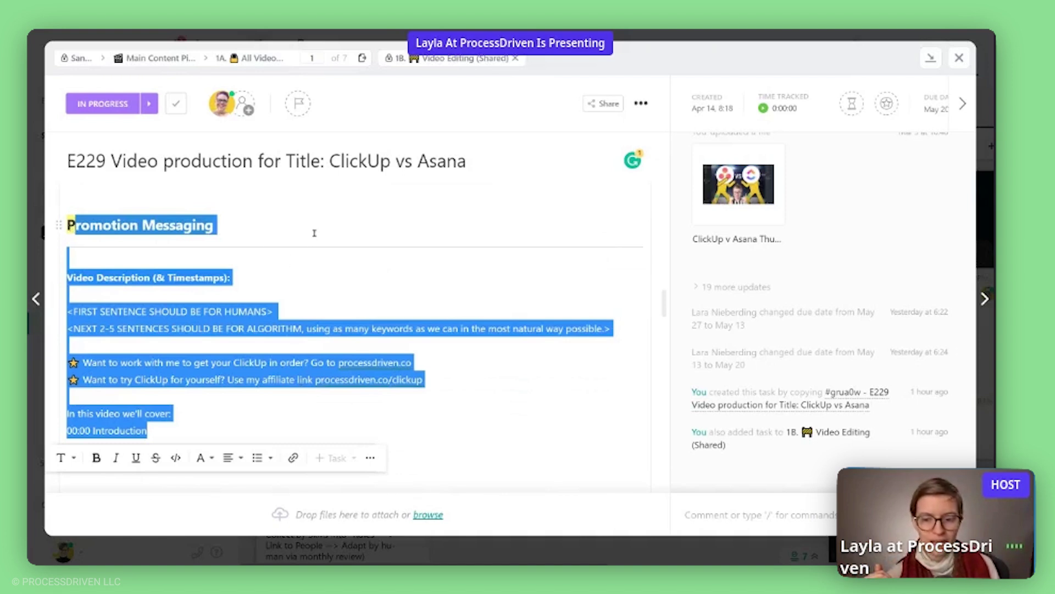
pyautogui.click(202, 225)
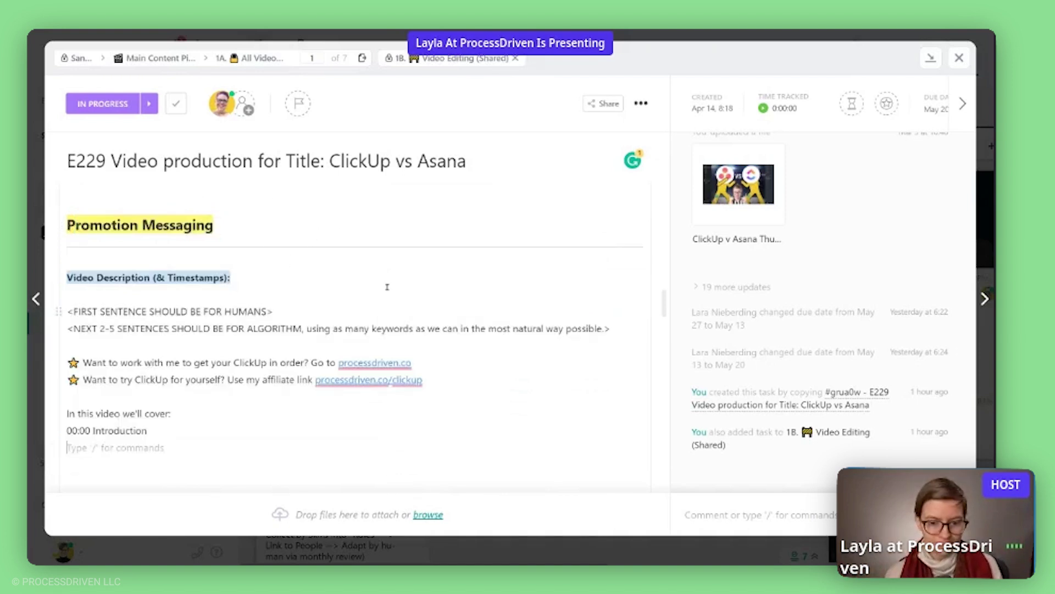
pyautogui.moveTo(66, 405); pyautogui.dragTo(67, 401)
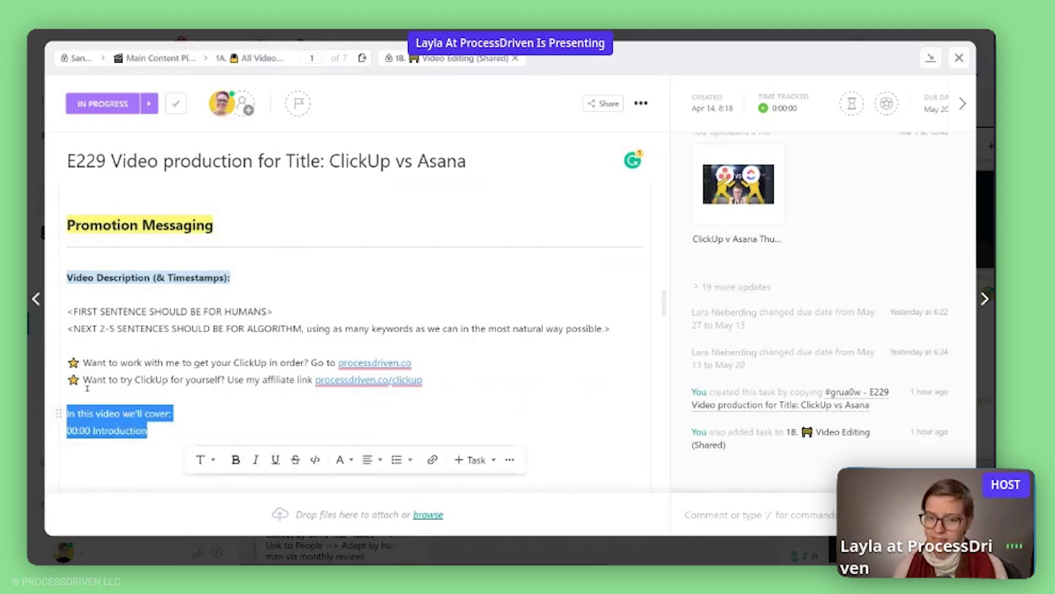
pyautogui.scroll(-6, 120, 378)
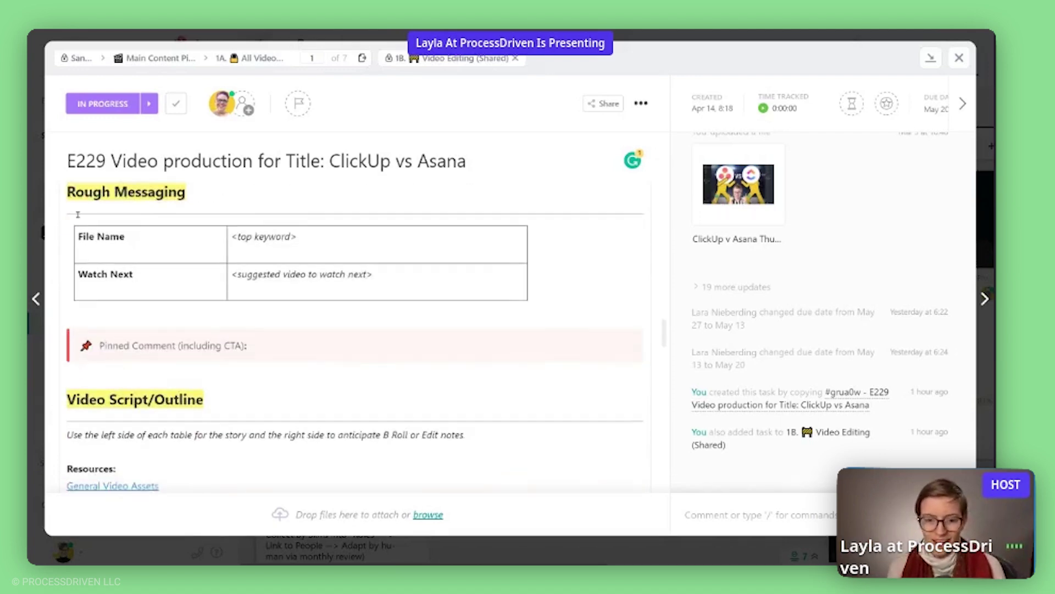
pyautogui.scroll(2, 79, 215)
pyautogui.scroll(-12, 197, 376)
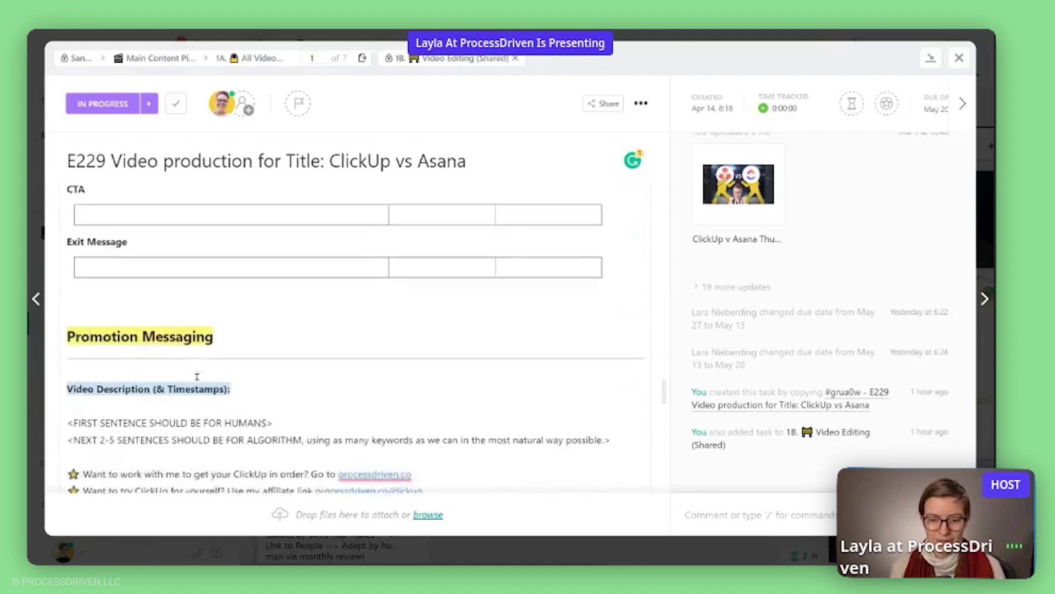
pyautogui.scroll(-10, 196, 377)
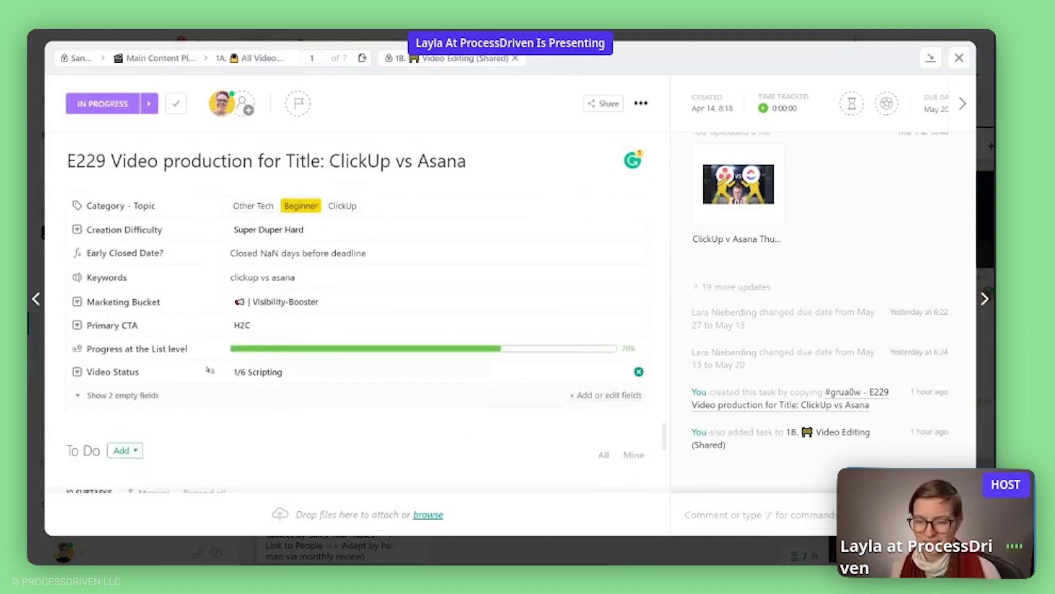
pyautogui.scroll(-6, 209, 370)
# Expand the 7 completed subtasks so they appear struck through above the open ones.
pyautogui.scroll(2, 103, 434)
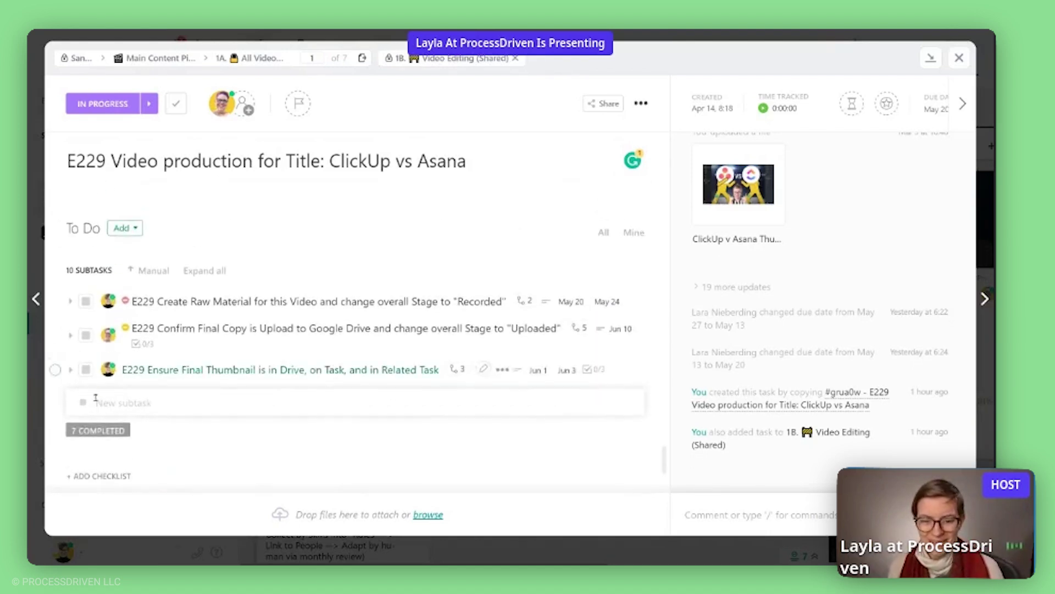
pyautogui.click(103, 431)
pyautogui.scroll(-2, 337, 213)
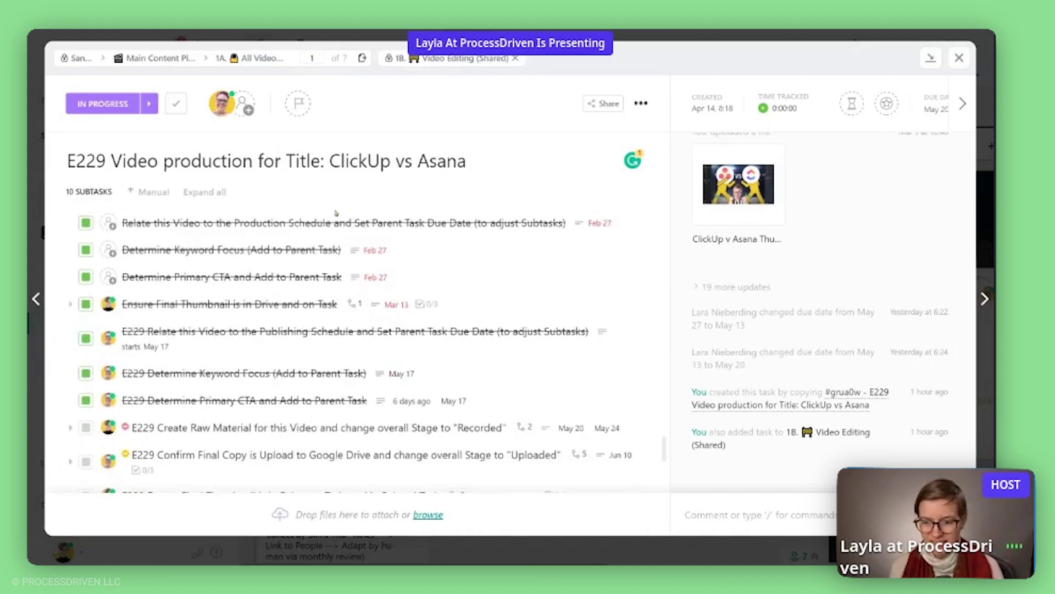
pyautogui.scroll(-3, 232, 253)
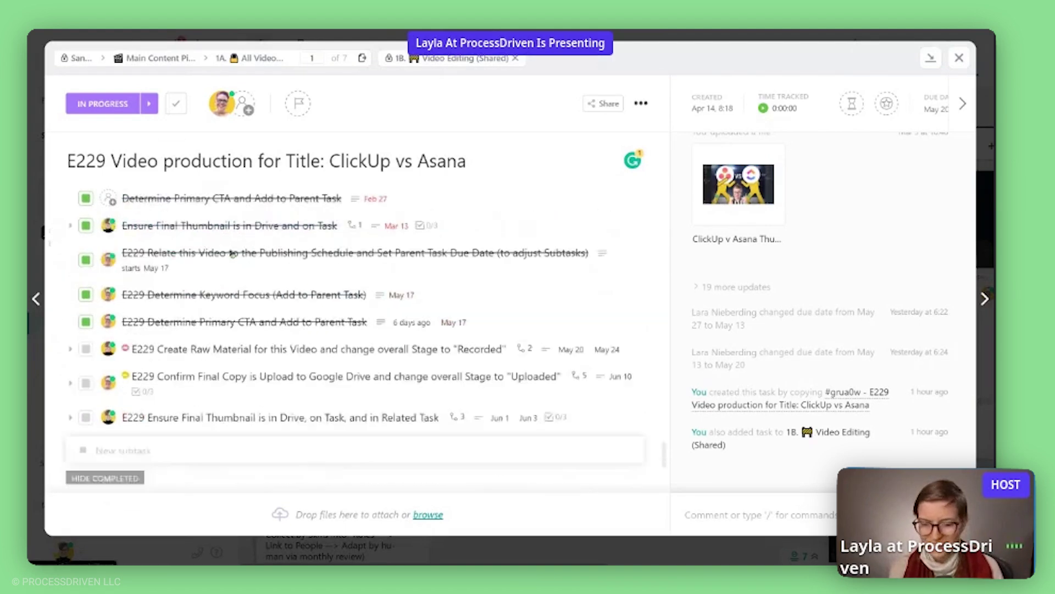
pyautogui.scroll(-3, 233, 253)
pyautogui.scroll(6, 246, 377)
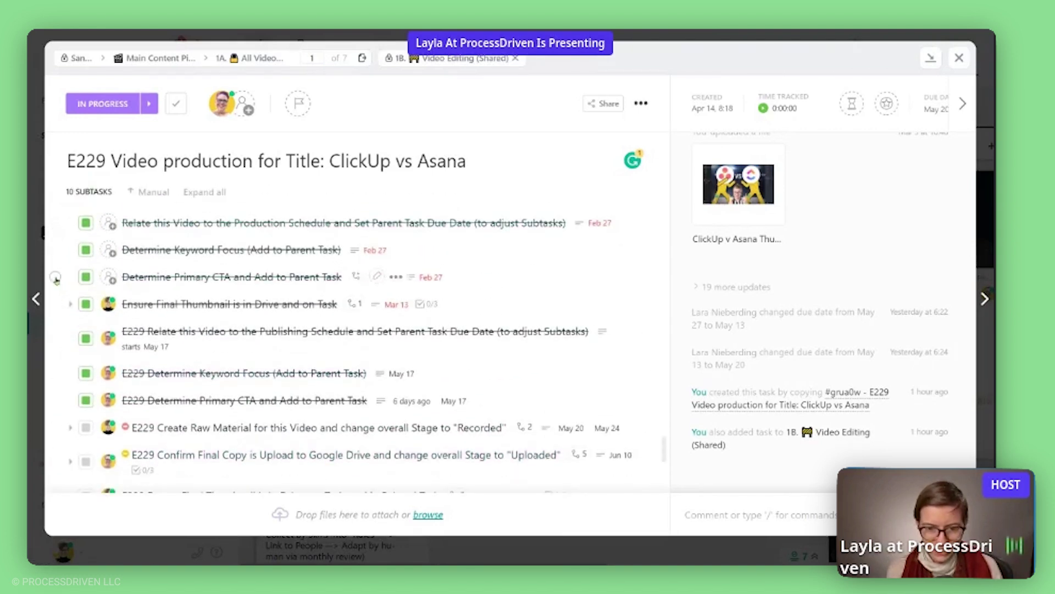
# Select the first three completed template subtasks and delete them in bulk.
pyautogui.click(55, 277)
pyautogui.click(55, 249)
pyautogui.click(55, 222)
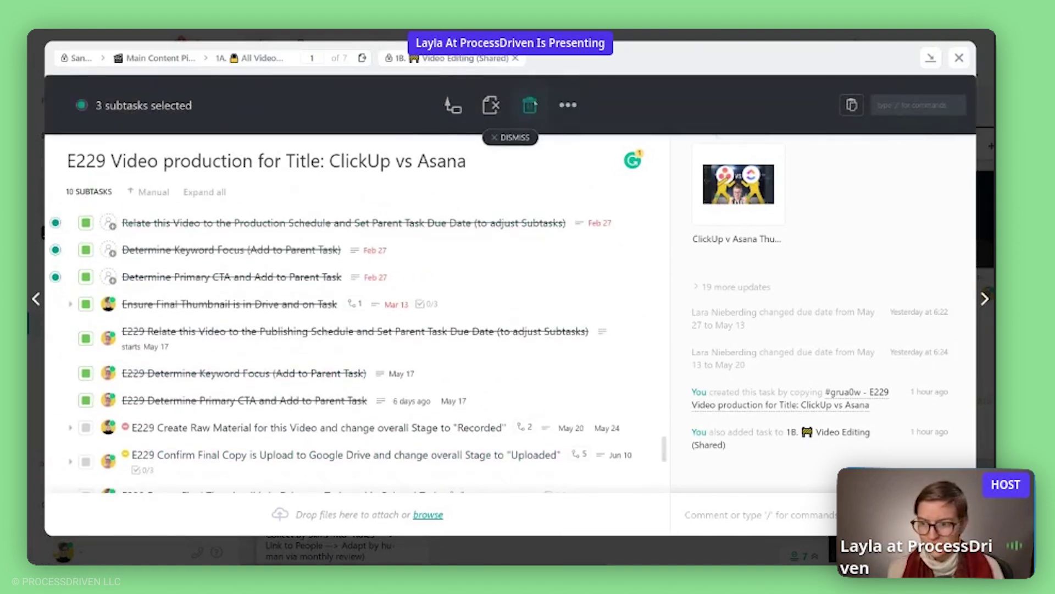
pyautogui.click(530, 105)
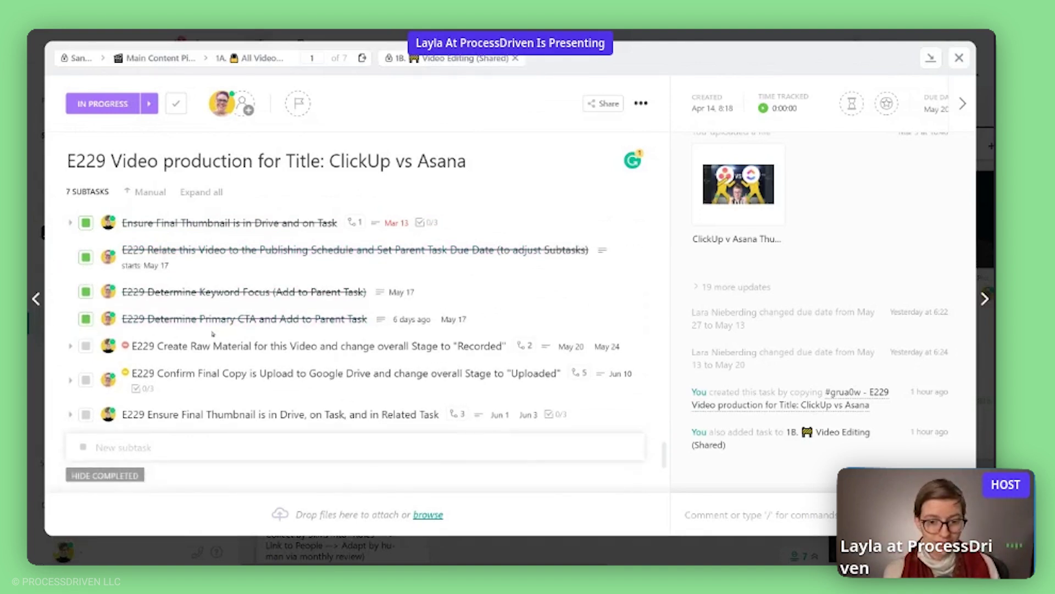
pyautogui.scroll(-8, 212, 333)
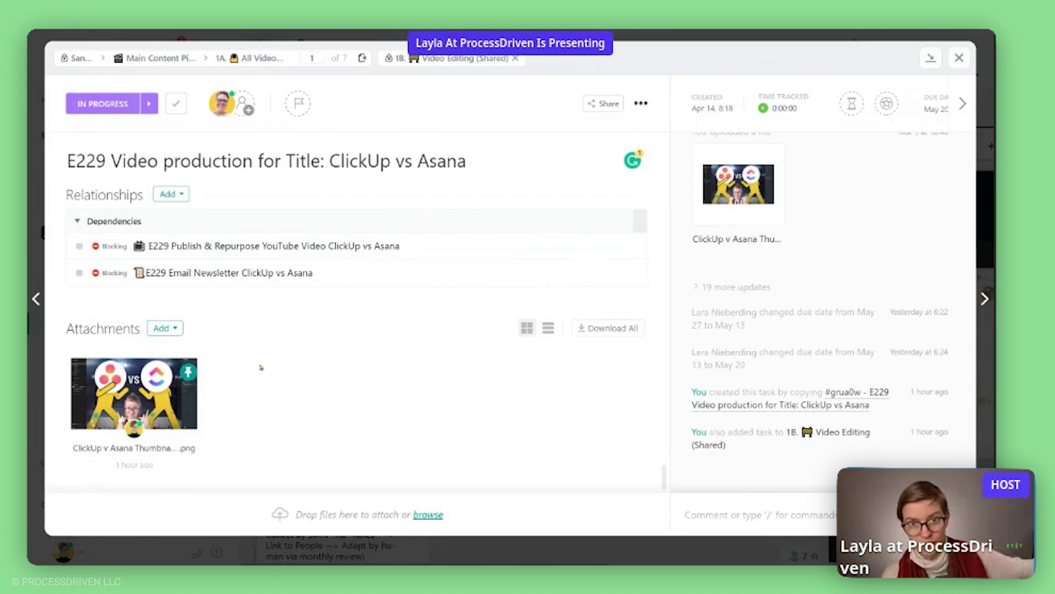
# Expand the nested subtasks of the thumbnail and Raw Material subtasks.
pyautogui.scroll(10, 254, 362)
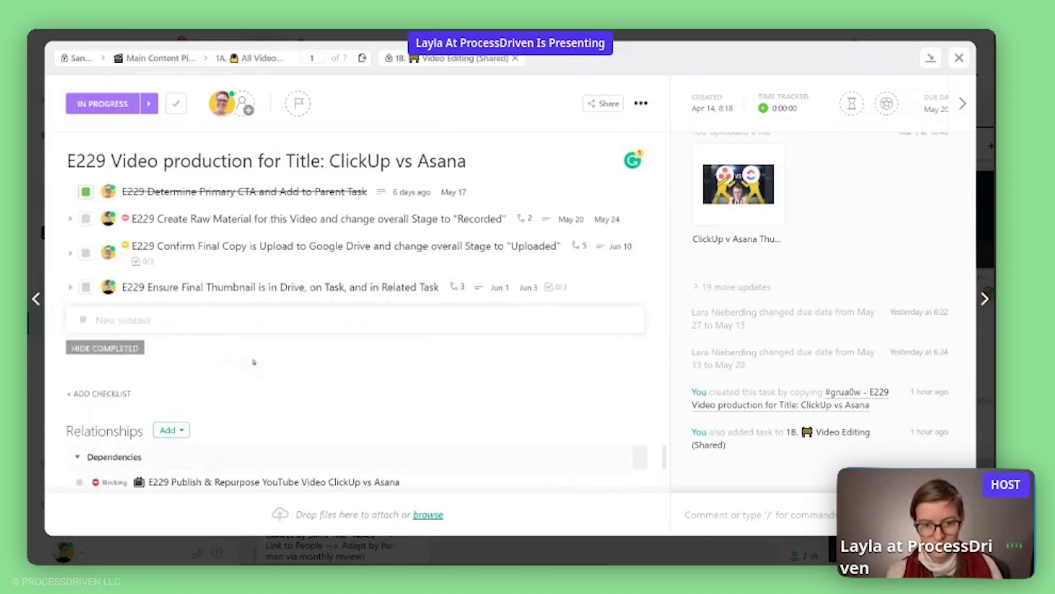
pyautogui.scroll(-2, 236, 308)
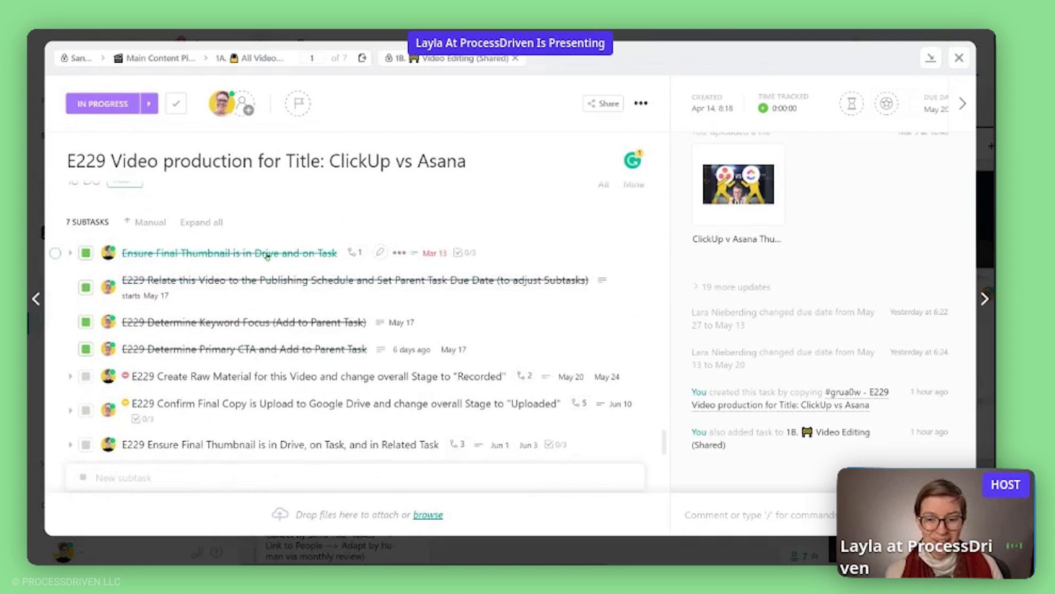
pyautogui.click(355, 254)
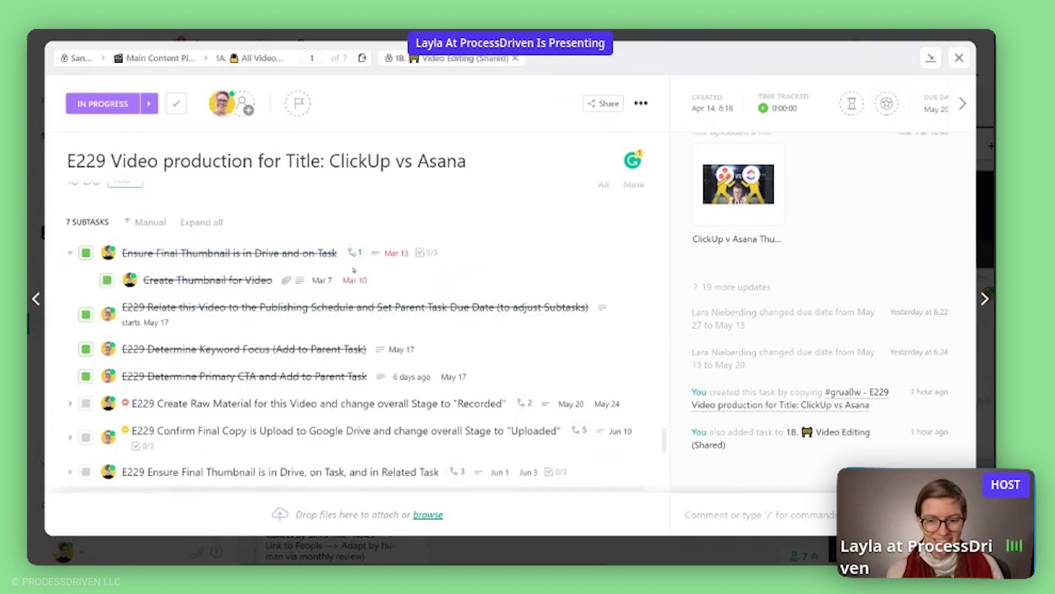
pyautogui.scroll(-2, 220, 308)
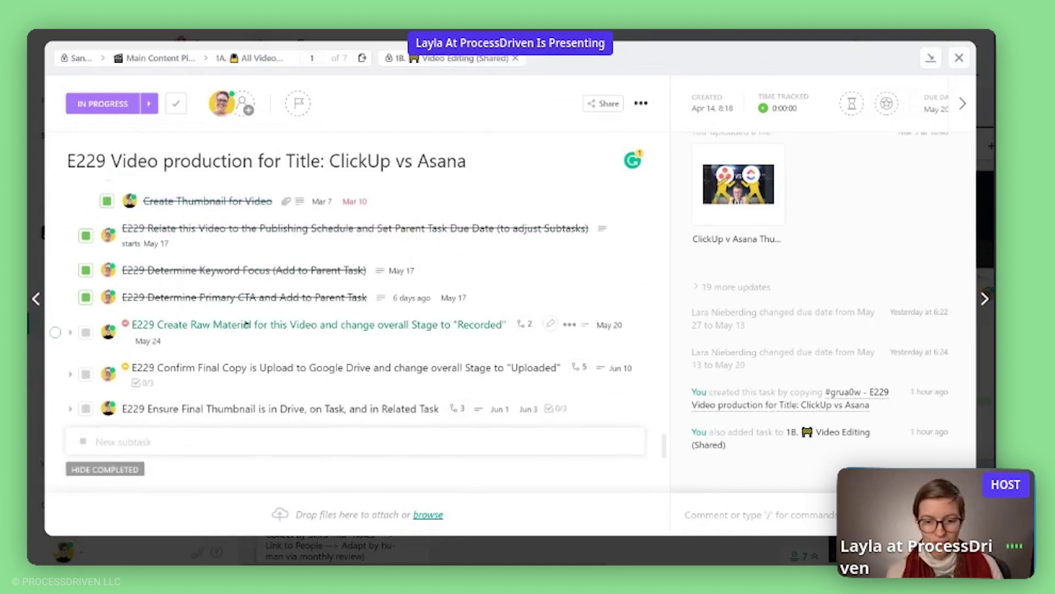
pyautogui.click(520, 324)
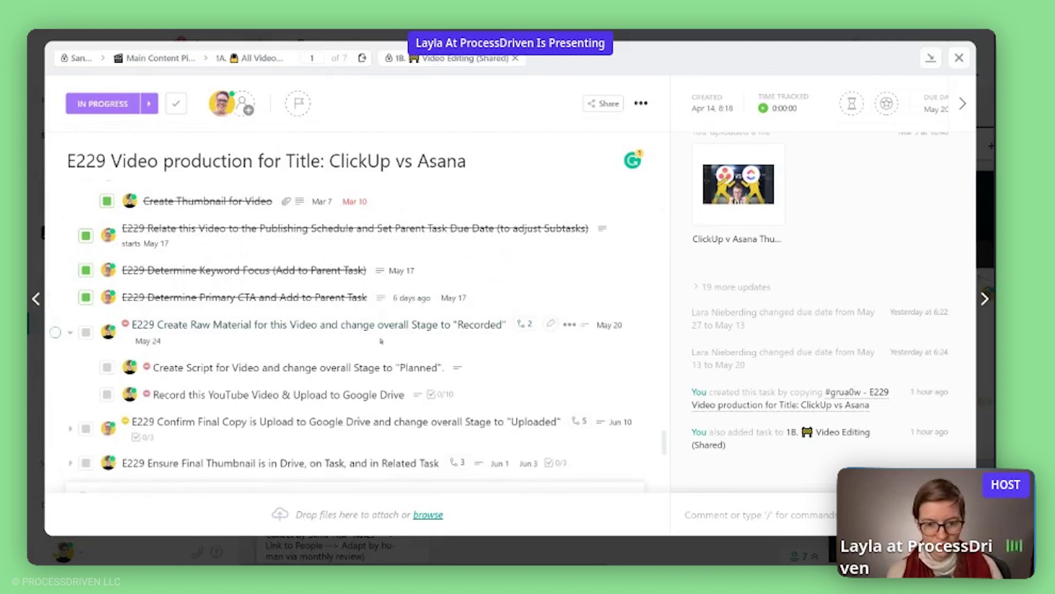
# Expand Confirm Final Copy and Ensure Final Thumbnail, then open 'E229 Review Draft 1 for Revisions'.
pyautogui.scroll(-2, 376, 382)
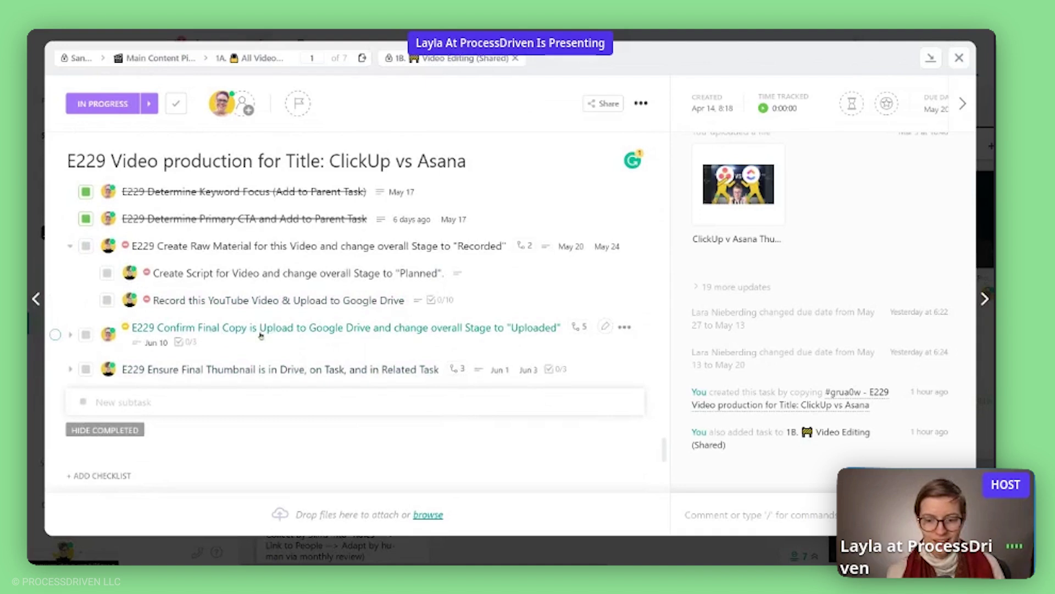
pyautogui.click(578, 328)
pyautogui.scroll(-2, 311, 285)
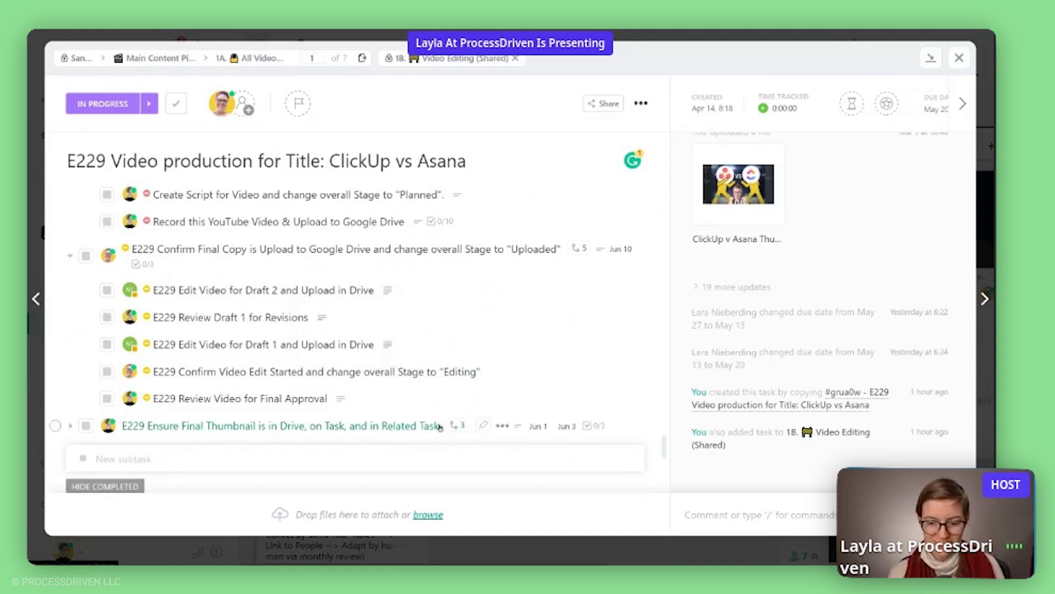
pyautogui.click(463, 425)
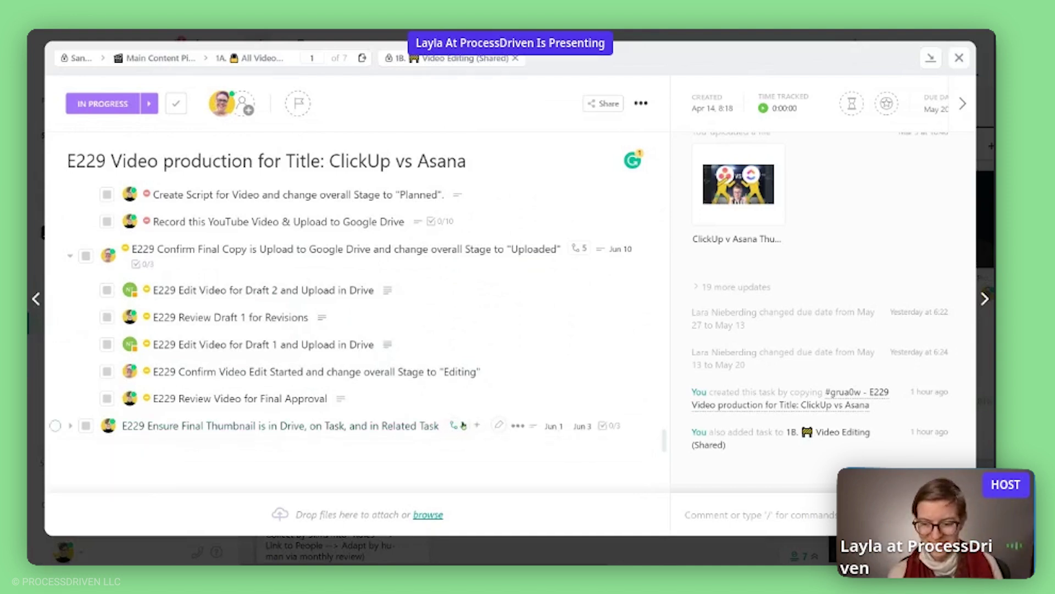
pyautogui.scroll(-2, 329, 379)
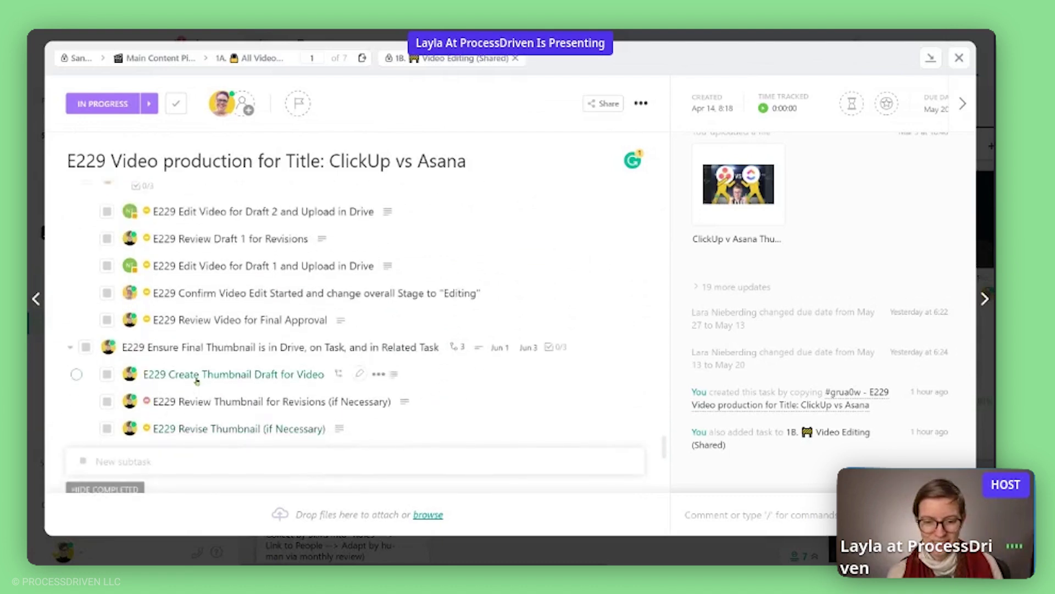
pyautogui.scroll(2, 196, 379)
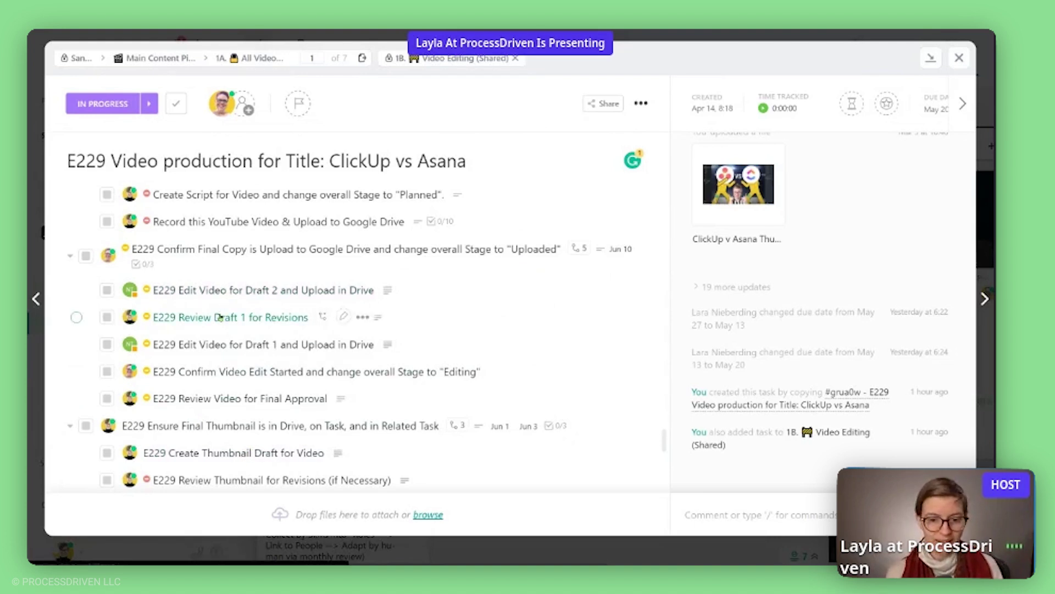
pyautogui.click(219, 318)
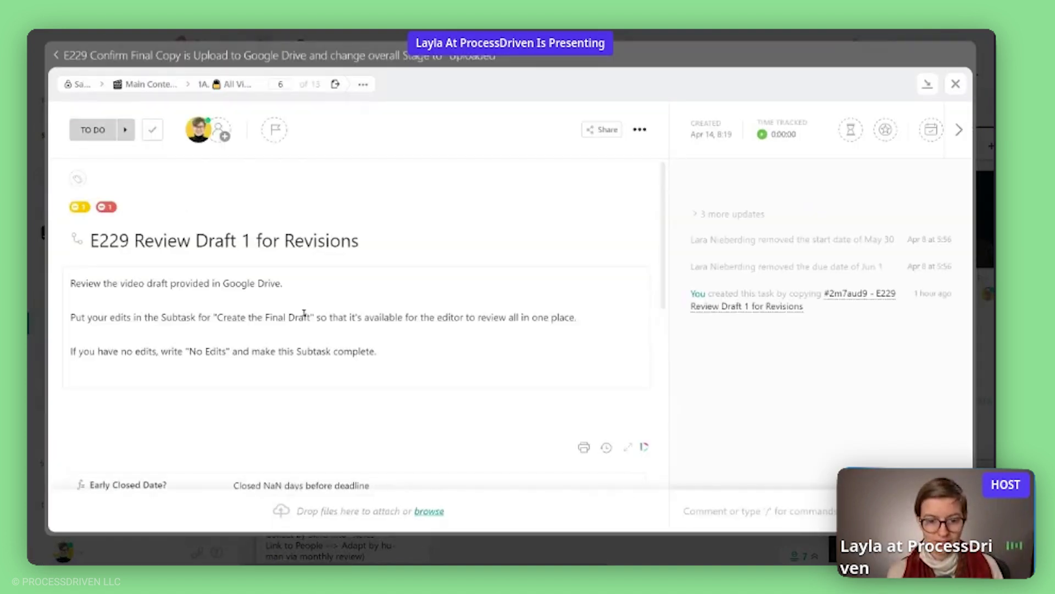
# Review the Review Draft 1 subtask's assignee, description lines and title.
pyautogui.click(198, 130)
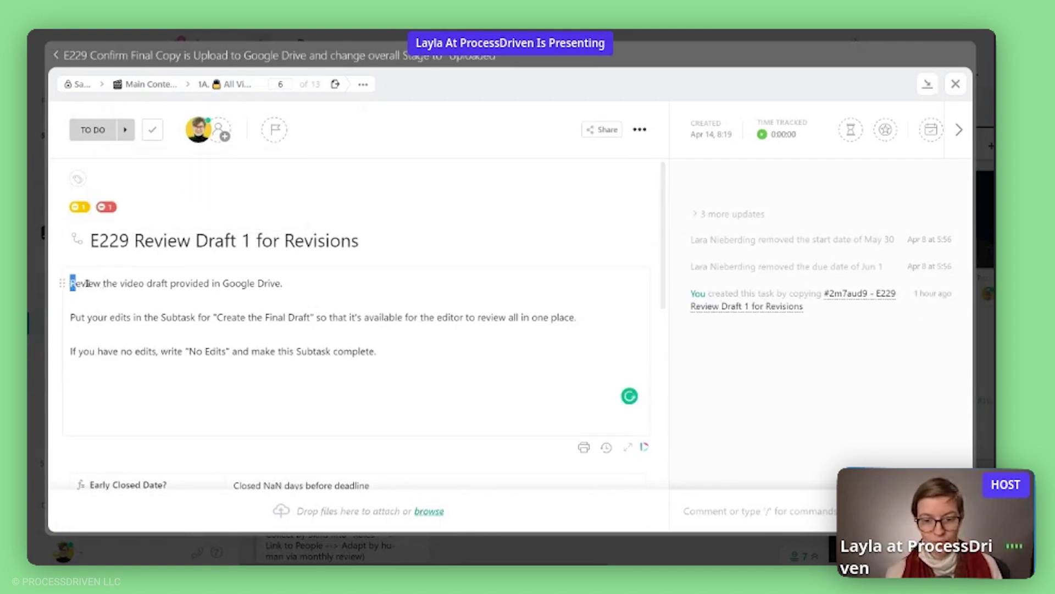
pyautogui.moveTo(71, 283); pyautogui.dragTo(302, 283)
pyautogui.click(173, 358)
pyautogui.click(62, 317)
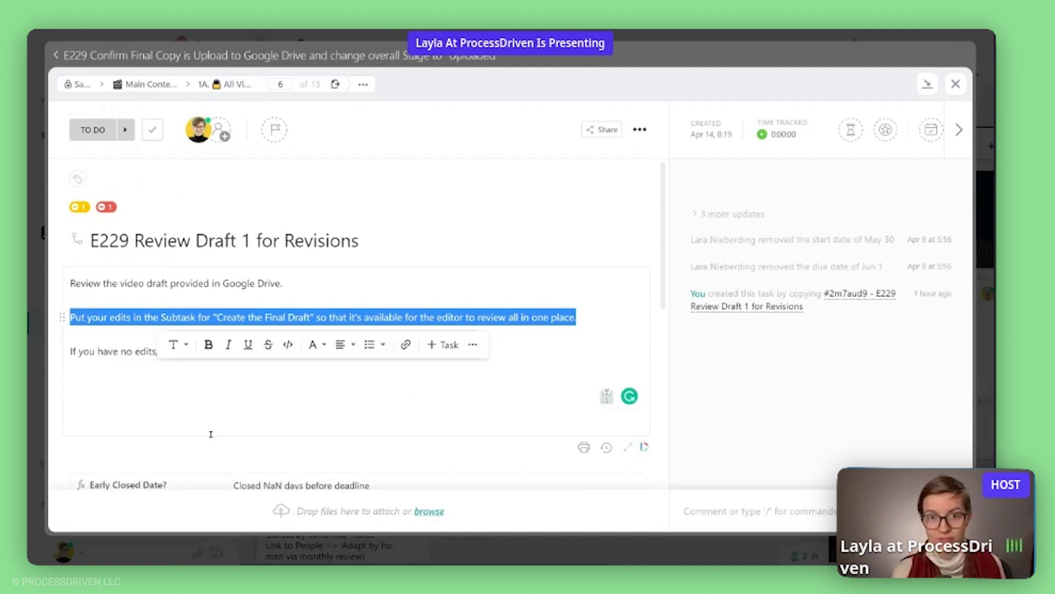
pyautogui.click(209, 284)
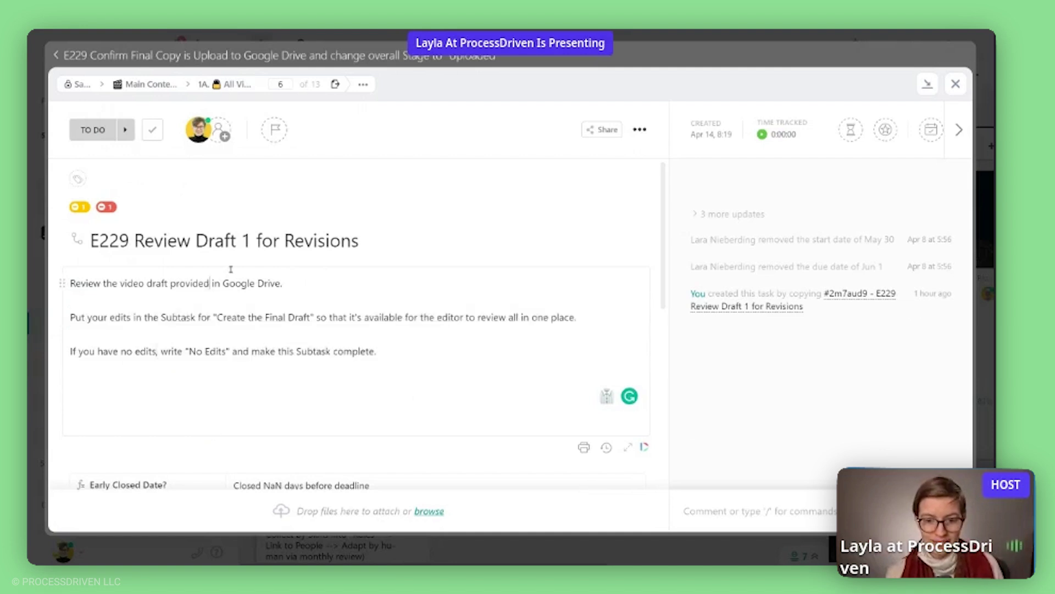
pyautogui.moveTo(376, 236); pyautogui.dragTo(129, 240)
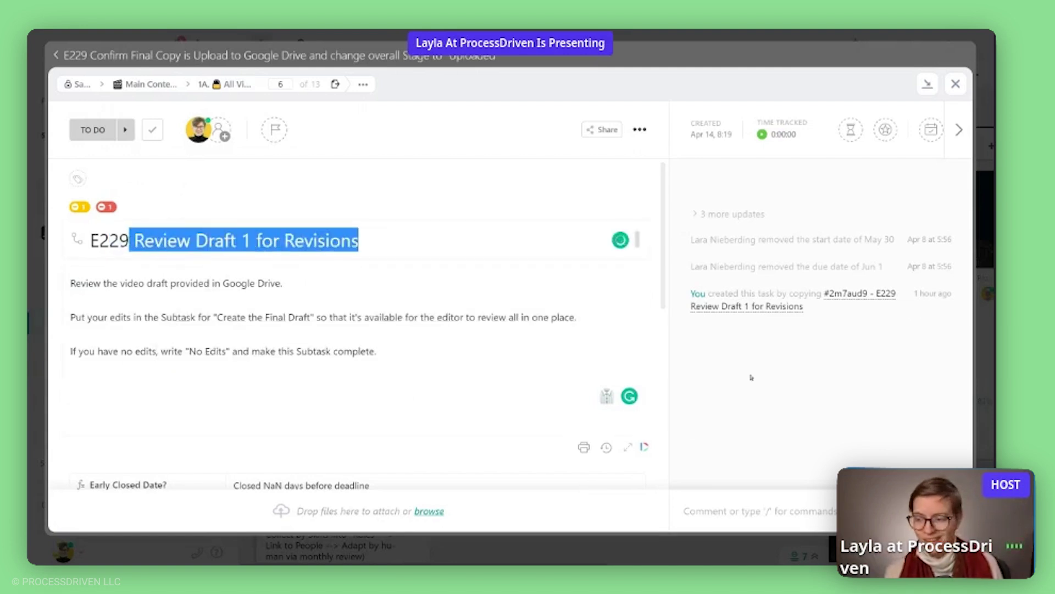
# Draft a comment 'oo:21 - Need to change fon' and turn it into a checklist item with /check.
pyautogui.click(743, 498)
pyautogui.write('oo')
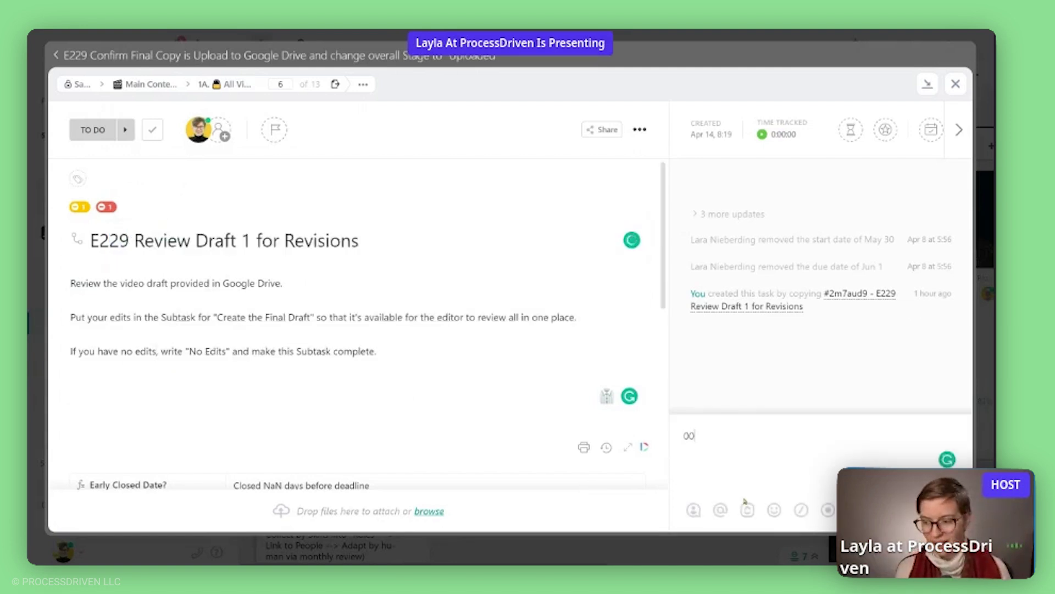
pyautogui.write(':21 - Need to change font')
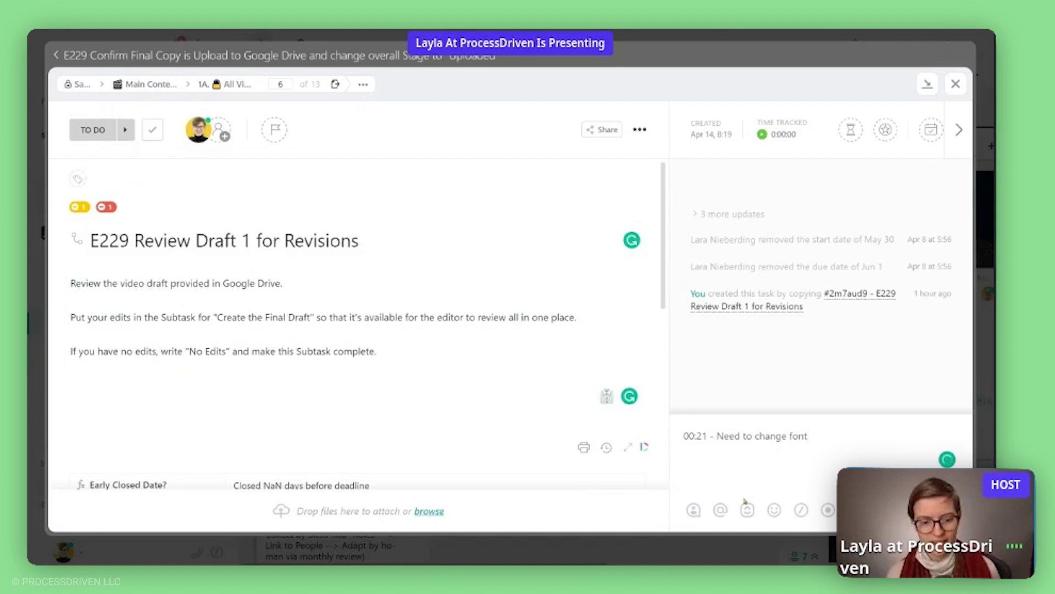
pyautogui.hotkey('ctrl', 'a')
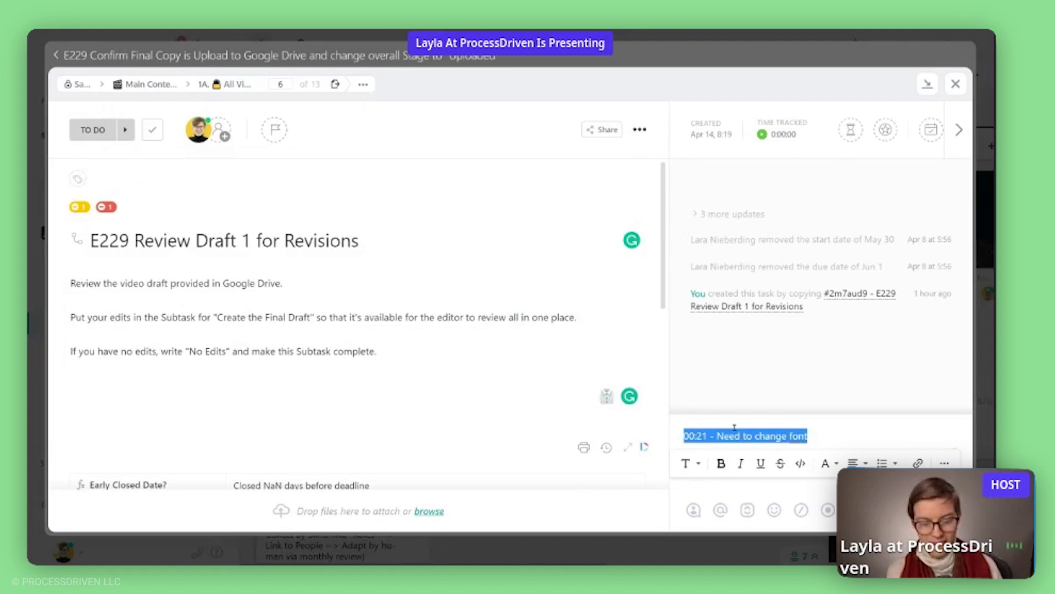
pyautogui.press('Left')
pyautogui.write('/check')
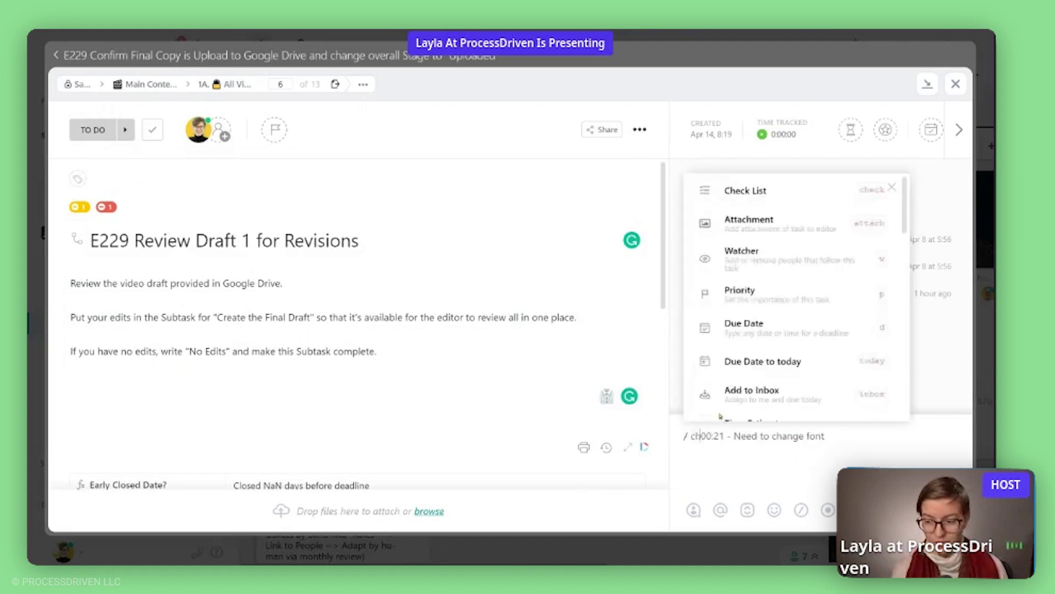
pyautogui.press('Return')
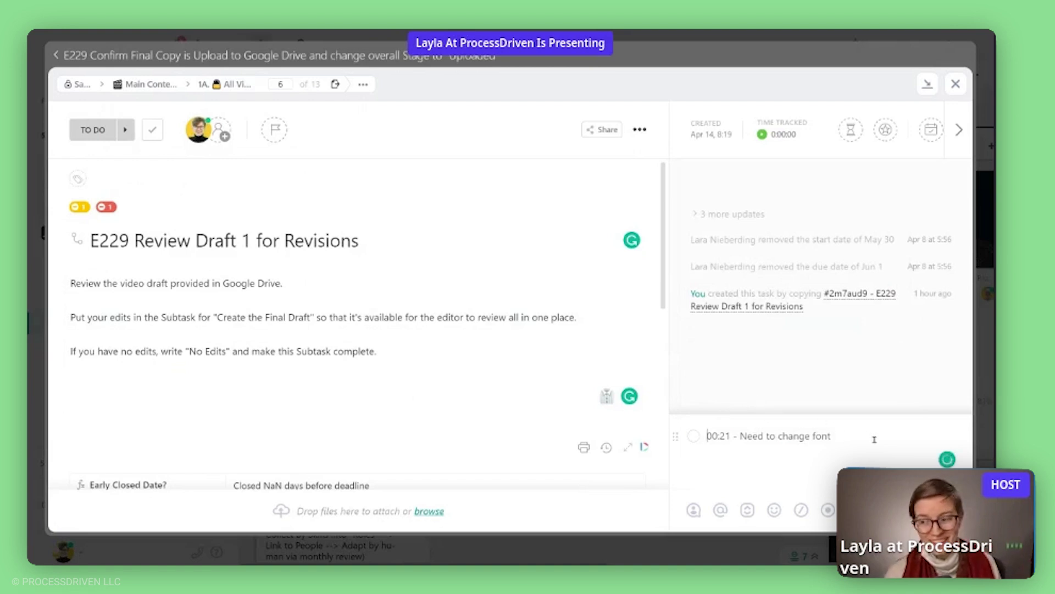
# Add a 'This looks great!' bullet, select both comment lines, and return to Confirm Final Copy.
pyautogui.click(874, 439)
pyautogui.press('Return')
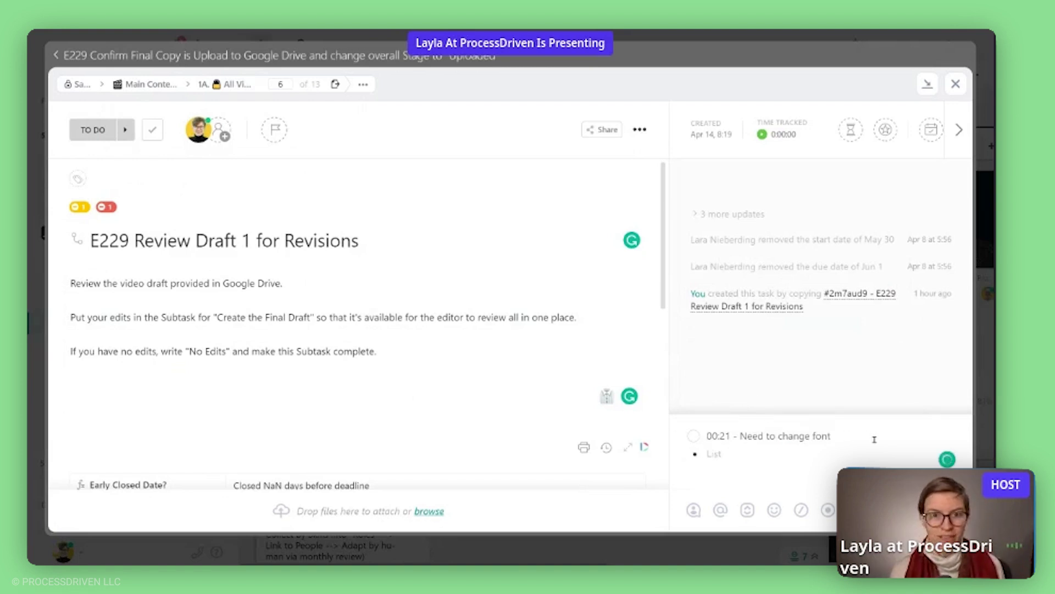
pyautogui.write('fThis looks great')
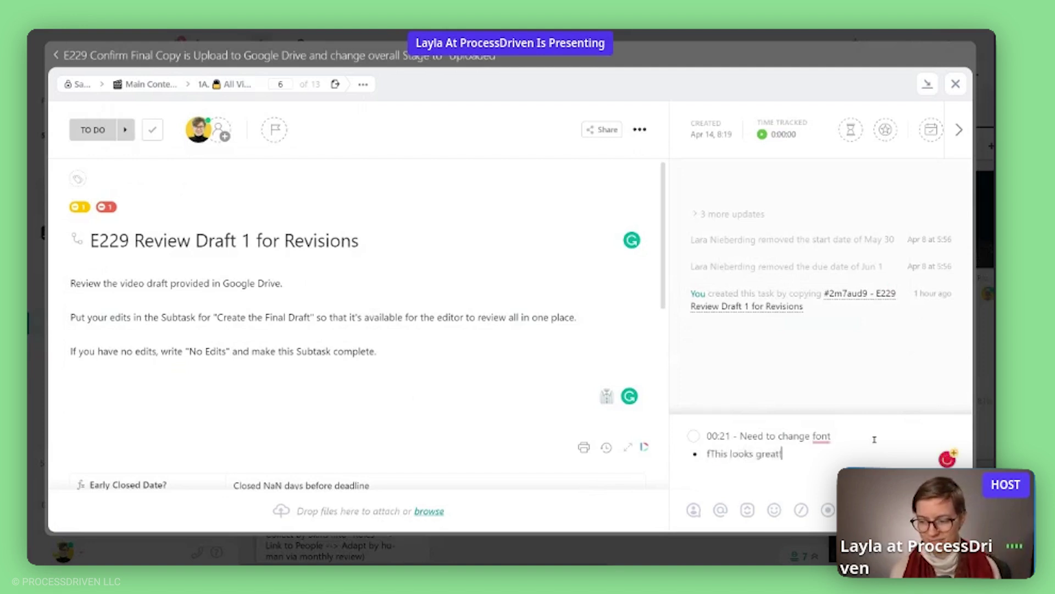
pyautogui.write('!')
pyautogui.press('Delete')
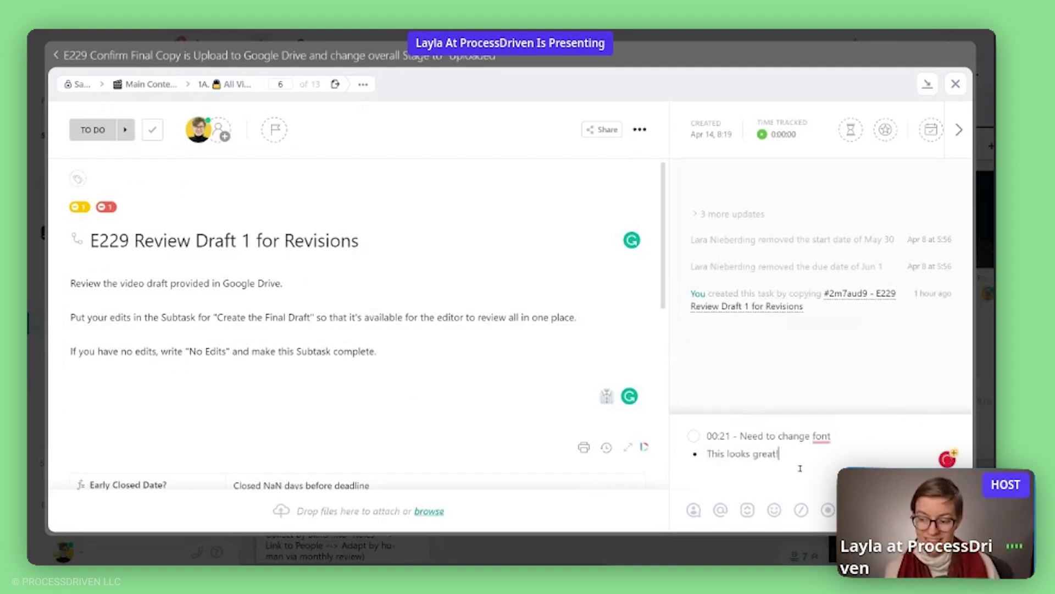
pyautogui.moveTo(803, 471); pyautogui.dragTo(657, 416)
pyautogui.hotkey('ctrl', 'c')
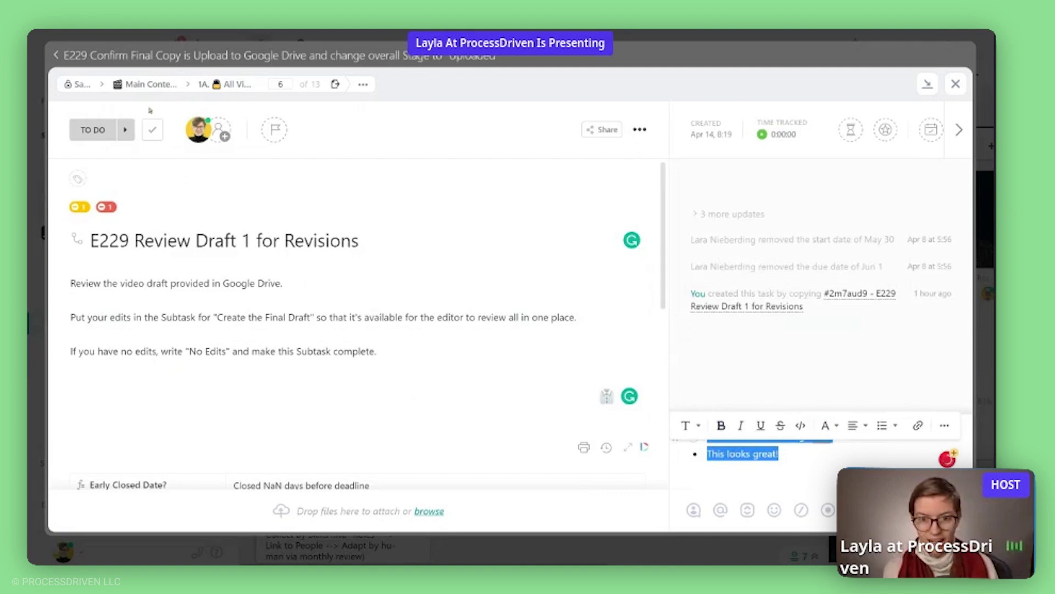
pyautogui.click(258, 56)
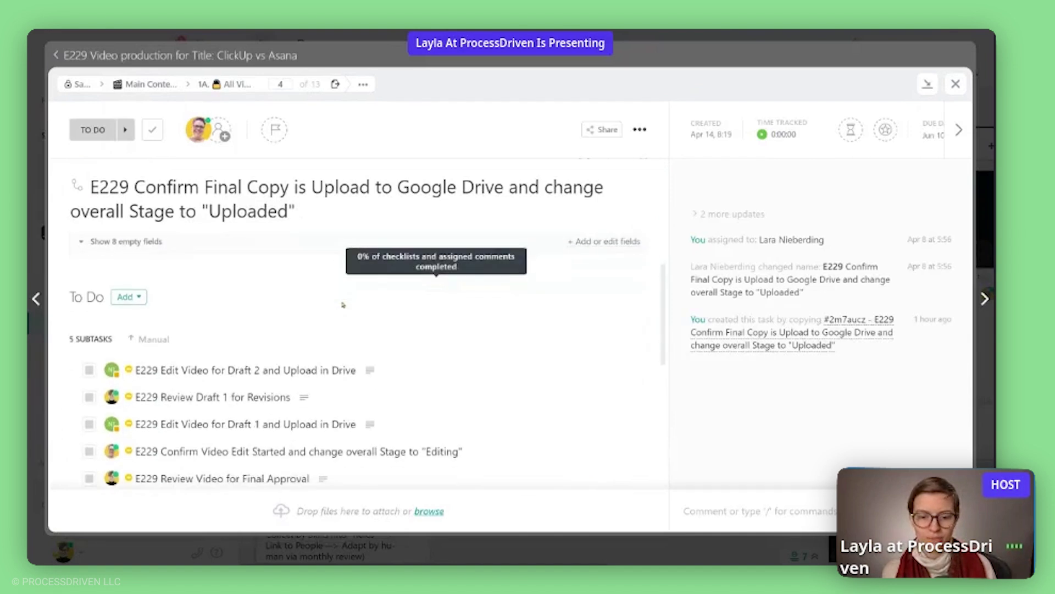
# Open E229 Edit Video for Draft 2, expand its description, and delete the two-column edits block.
pyautogui.click(219, 369)
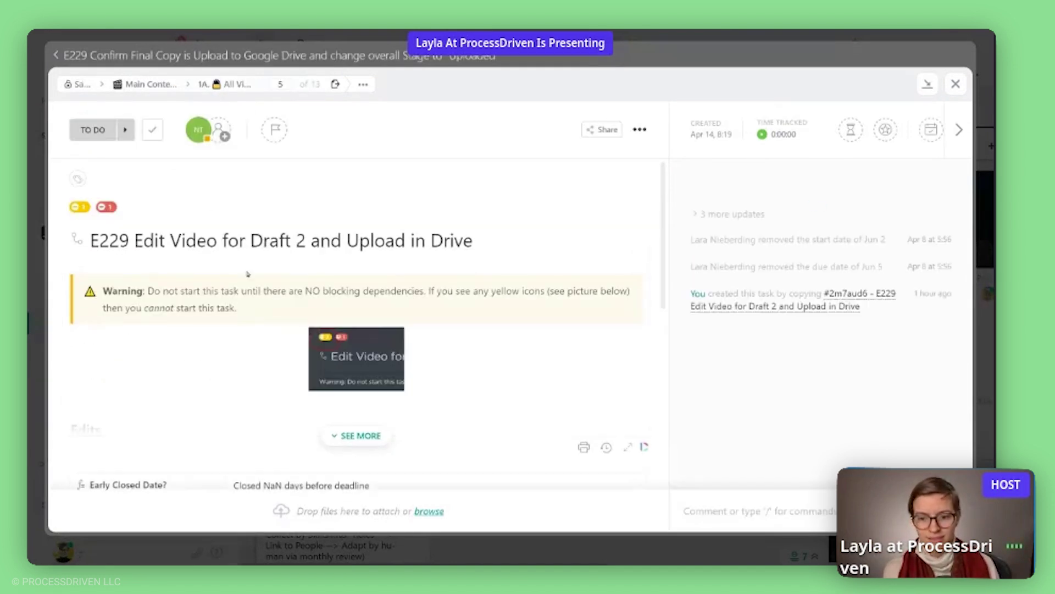
pyautogui.click(357, 437)
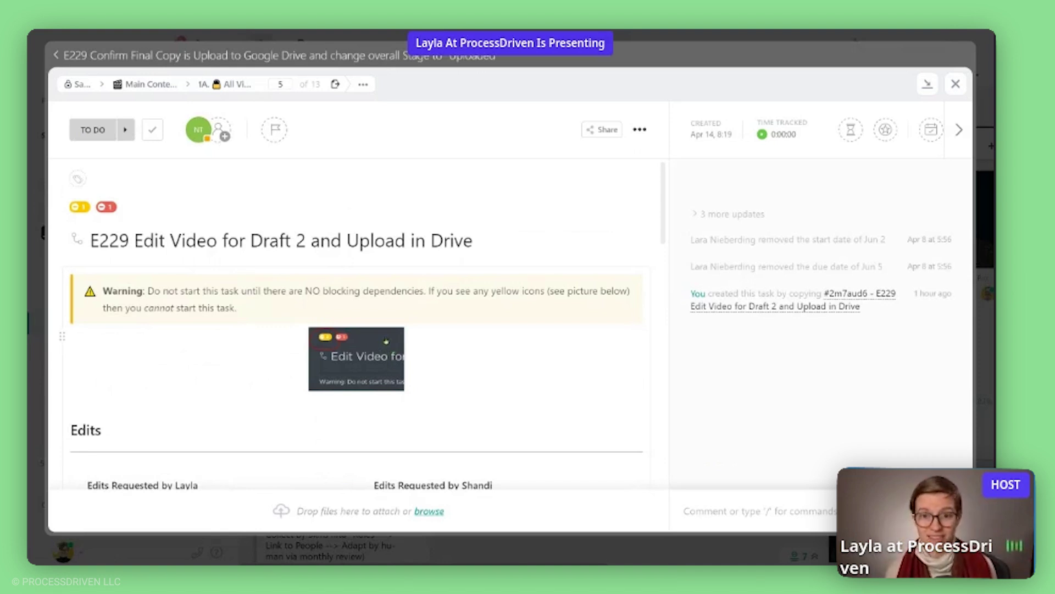
pyautogui.scroll(-2, 405, 335)
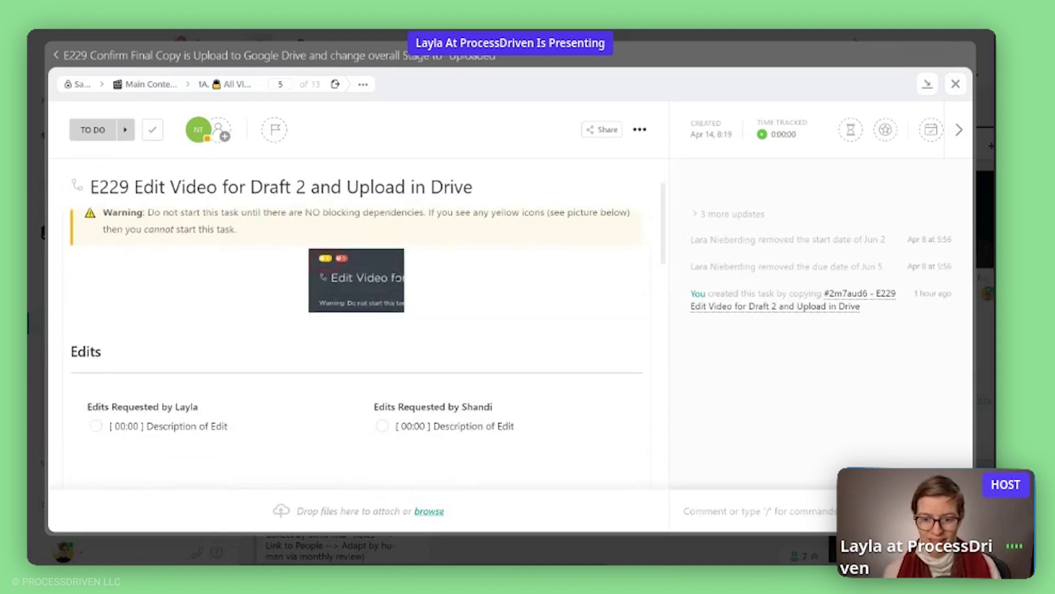
pyautogui.scroll(2, 377, 276)
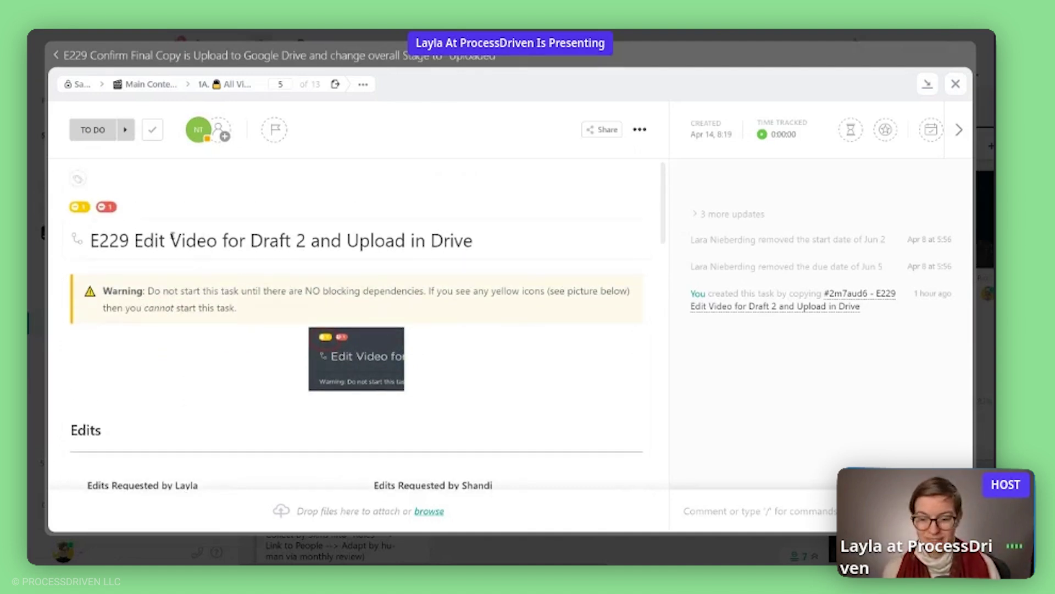
pyautogui.scroll(-4, 380, 357)
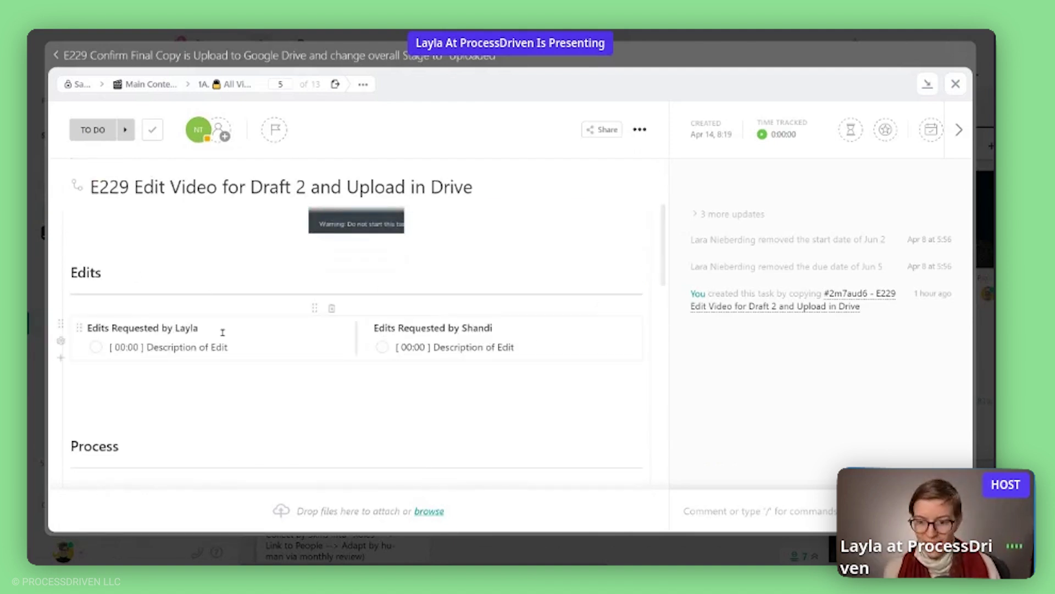
pyautogui.moveTo(235, 348); pyautogui.dragTo(109, 348)
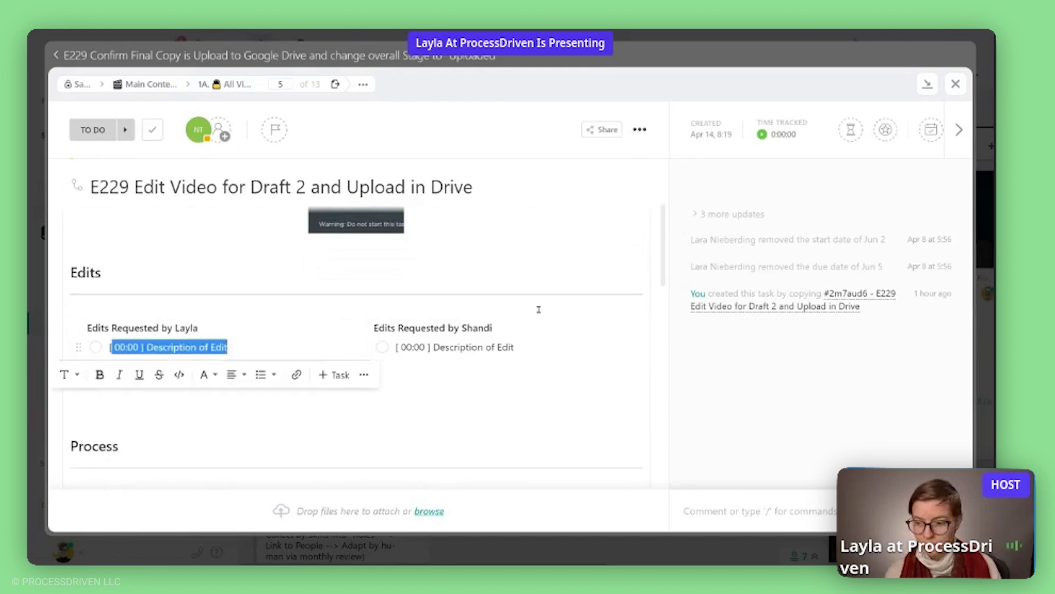
pyautogui.click(620, 312)
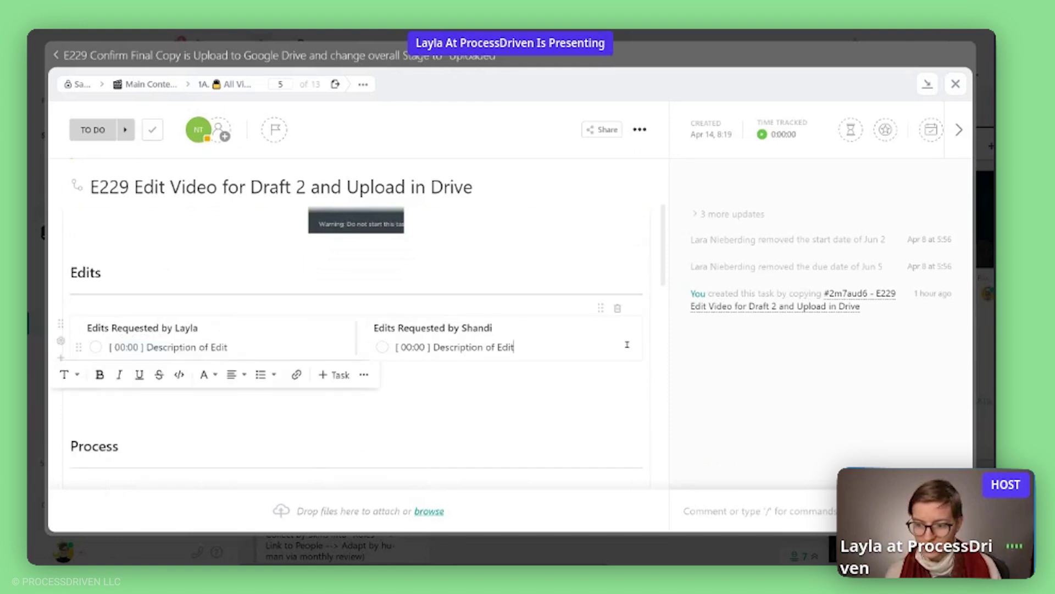
pyautogui.click(616, 309)
# Paste the two edit notes over the placeholder and make 'This looks great!' a bullet.
pyautogui.moveTo(242, 302); pyautogui.dragTo(90, 311)
pyautogui.hotkey('ctrl', 'v')
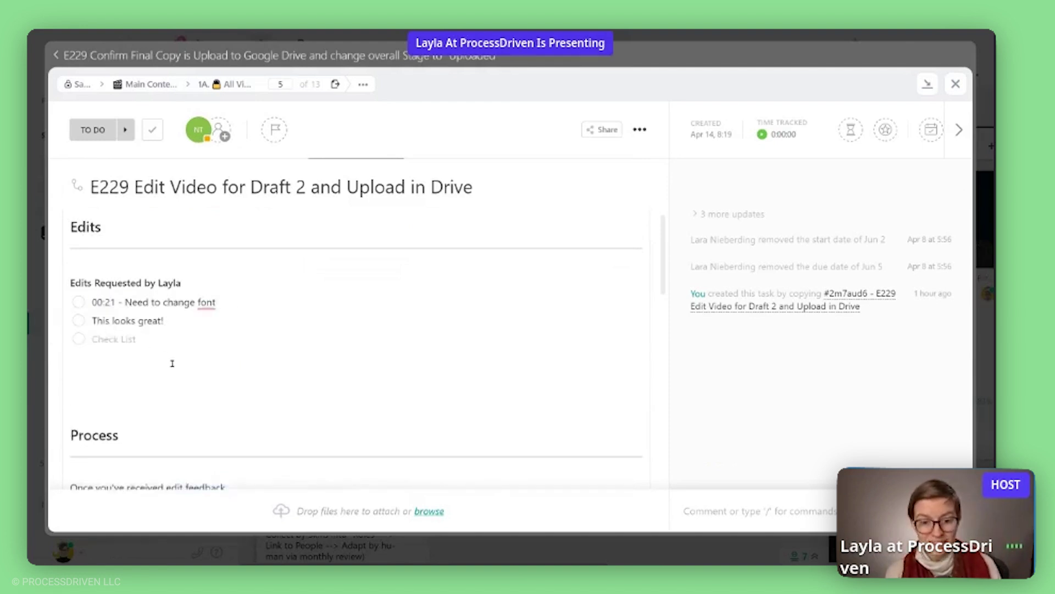
pyautogui.click(88, 321)
pyautogui.press('BackSpace')
pyautogui.write('-')
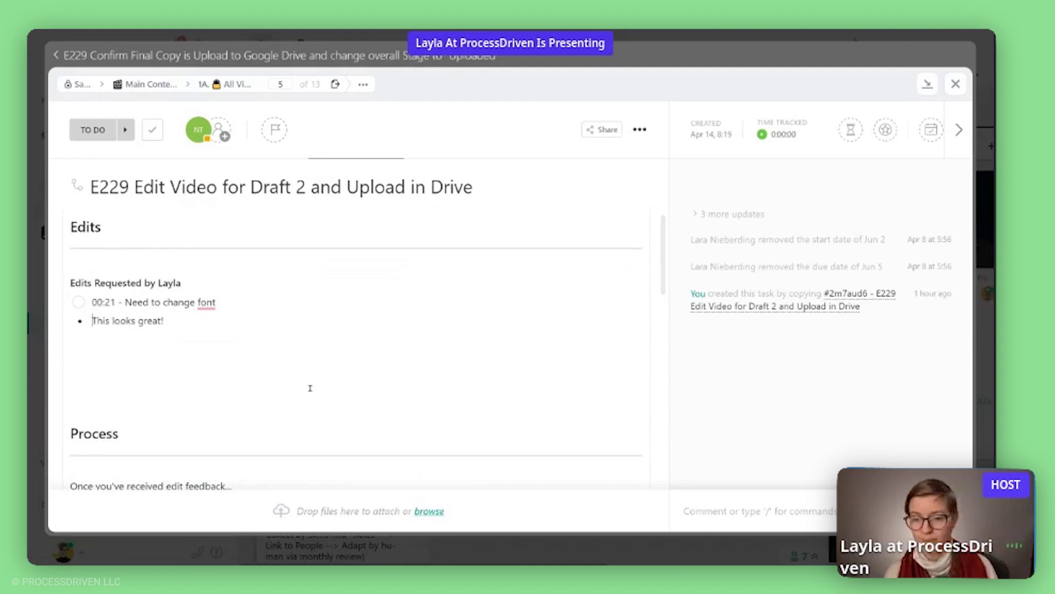
pyautogui.click(224, 385)
# Check off the '00:21 - Need to change font' edit item.
pyautogui.scroll(-1, 225, 385)
pyautogui.scroll(-5, 225, 385)
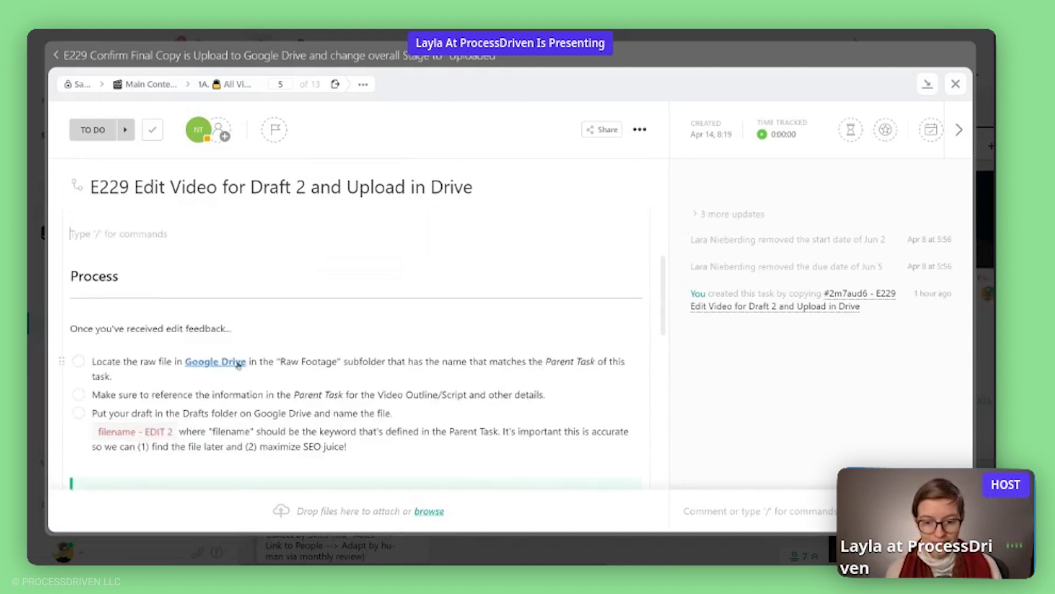
pyautogui.scroll(-1, 220, 346)
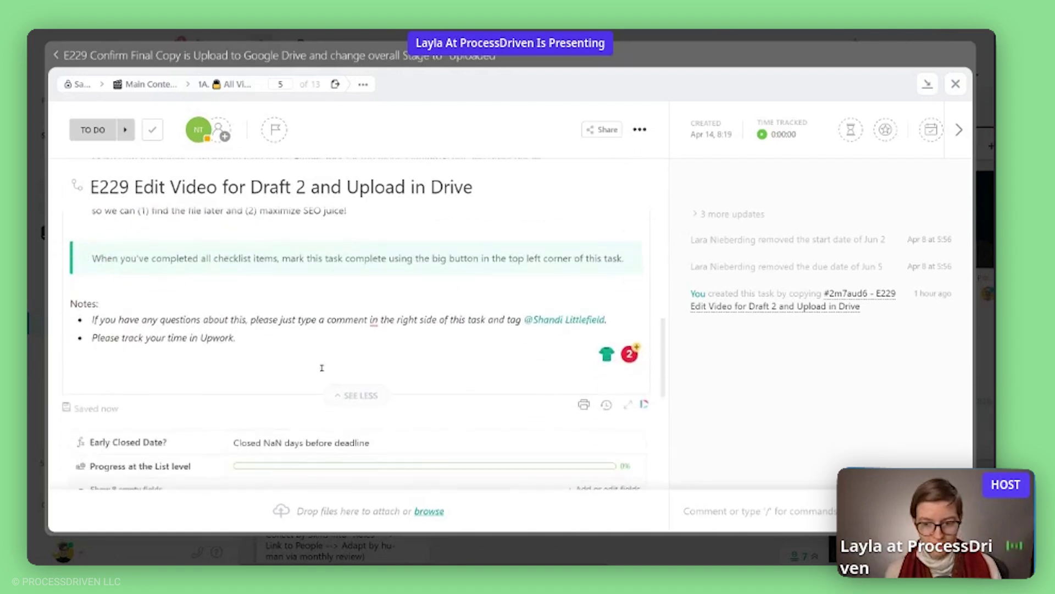
pyautogui.scroll(5, 319, 357)
pyautogui.scroll(5, 319, 357)
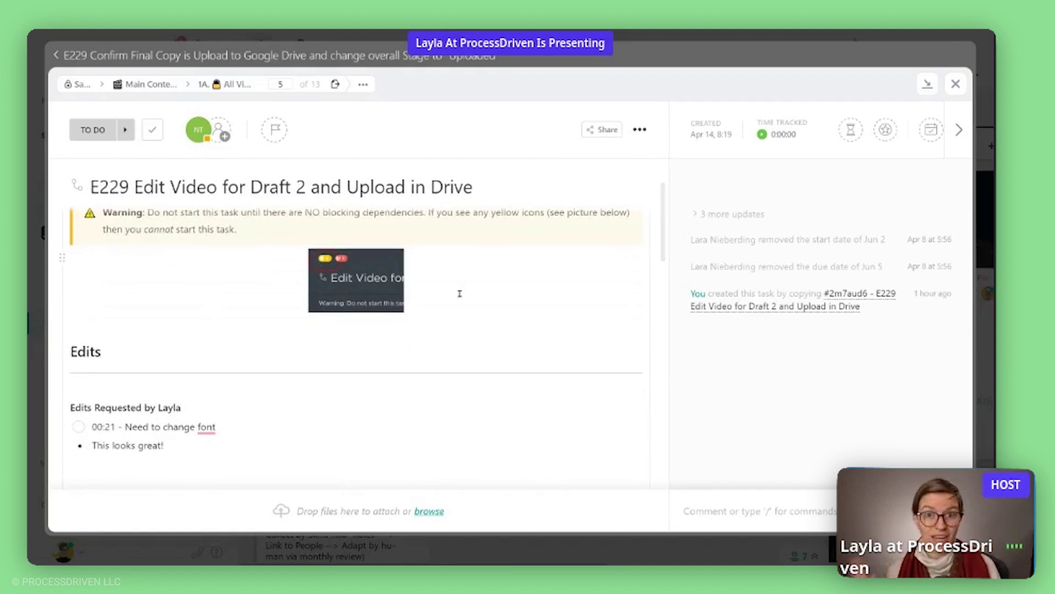
pyautogui.scroll(-1, 427, 297)
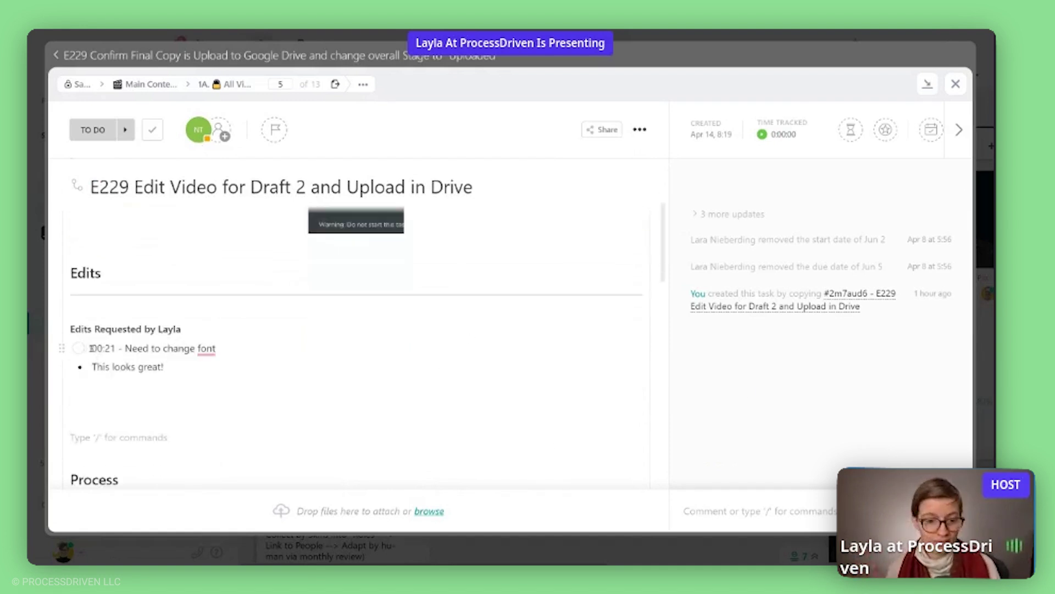
pyautogui.click(79, 348)
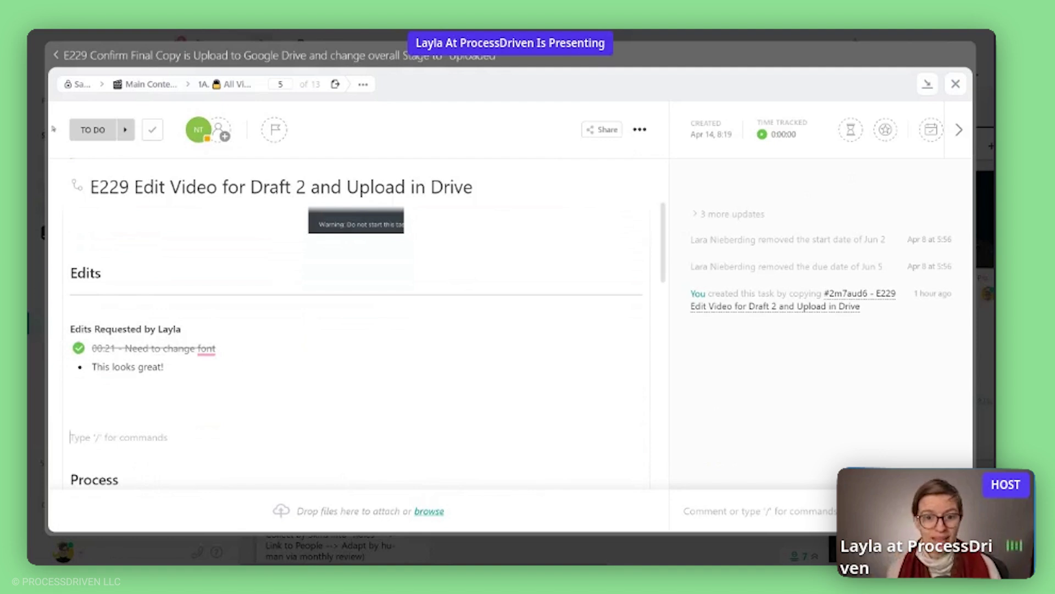
pyautogui.scroll(2, 78, 208)
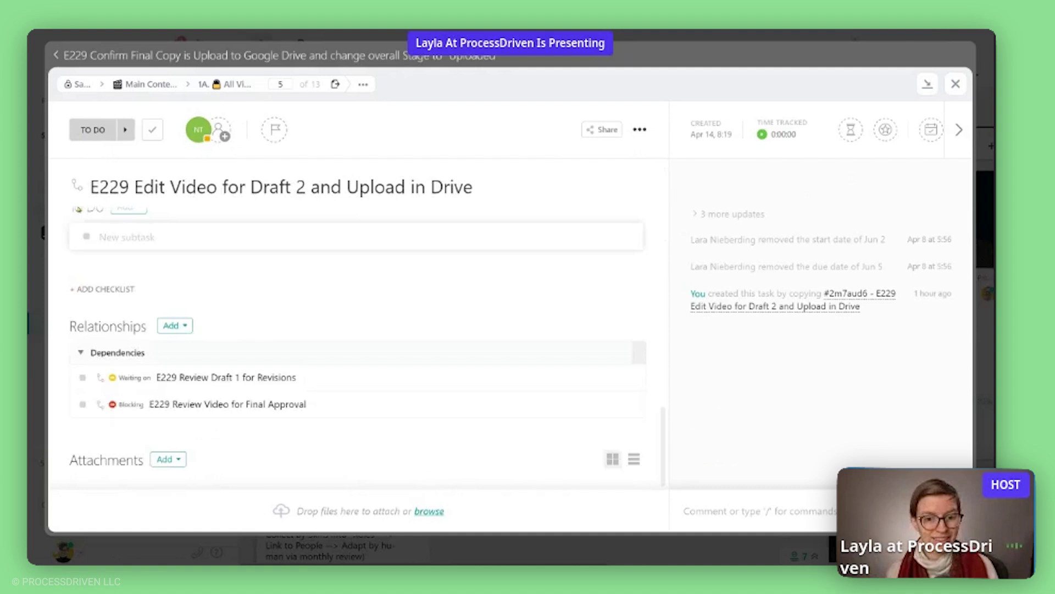
pyautogui.scroll(1, 175, 406)
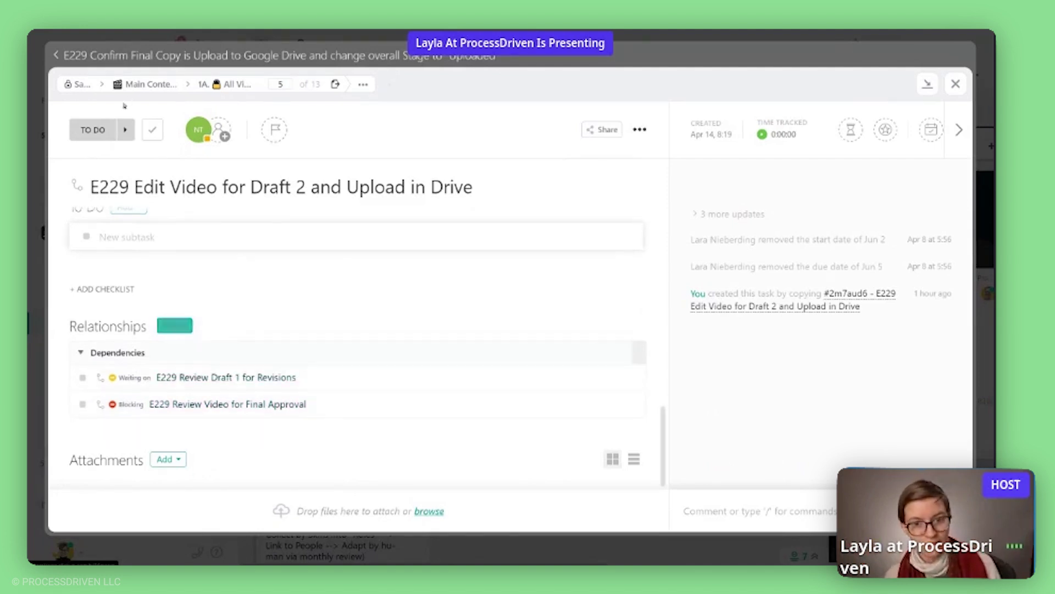
# Return to the Confirm Final Copy task, then open the 2. Content Publishing list and hide its description.
pyautogui.click(103, 59)
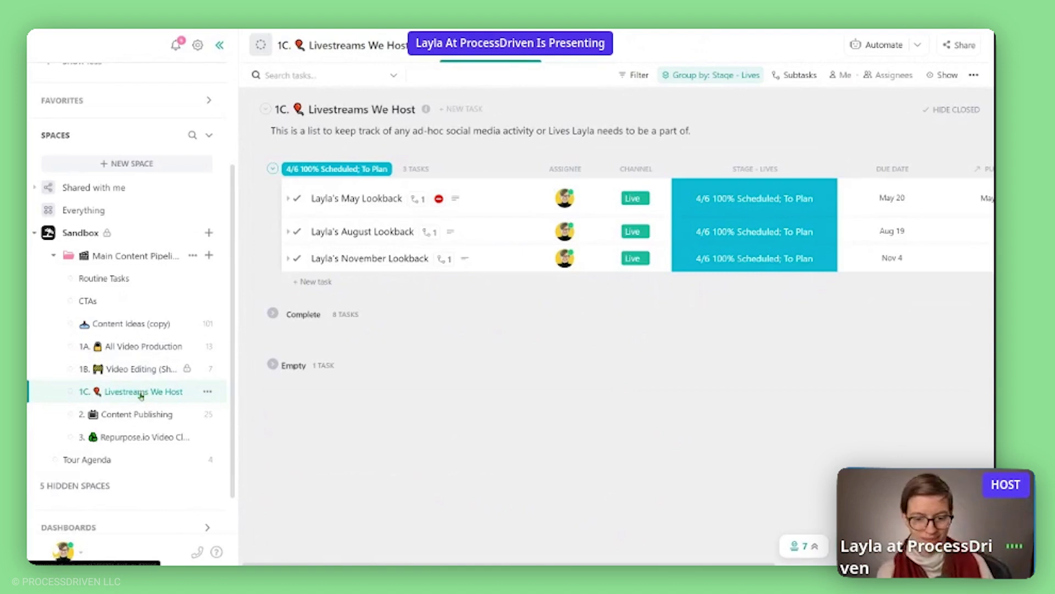
pyautogui.click(152, 421)
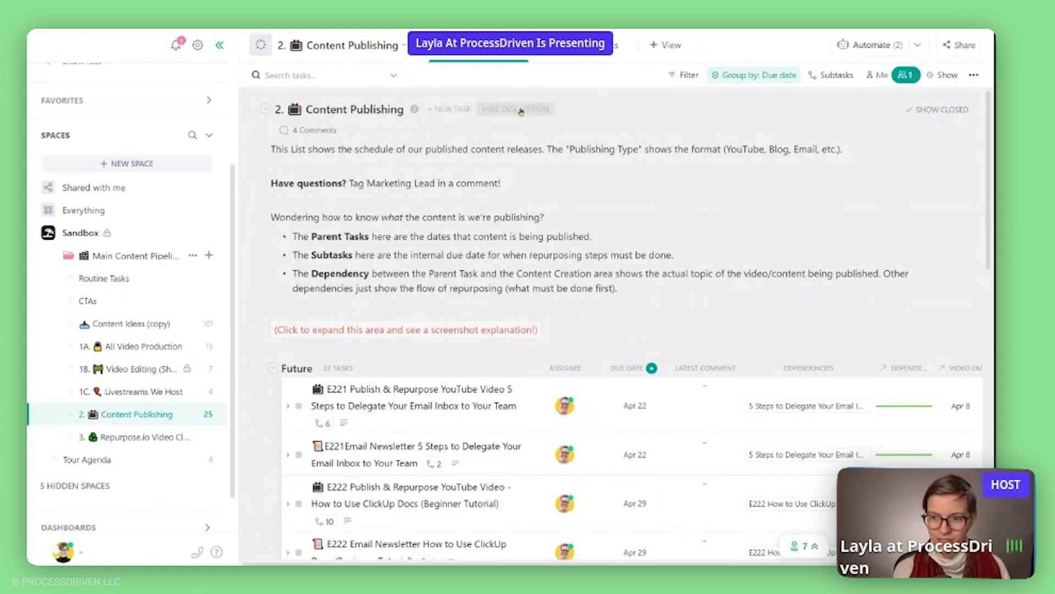
pyautogui.click(515, 109)
# Scroll across the list and check what the E222 task is waiting on in its Dependencies cell.
pyautogui.hscroll(2, 610, 357)
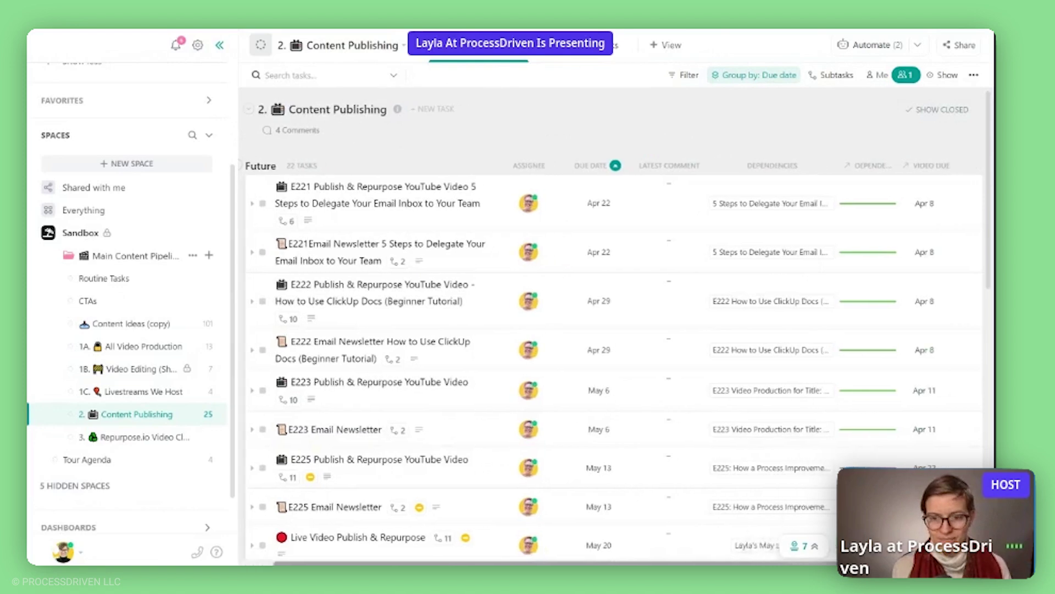
pyautogui.hscroll(1, 610, 357)
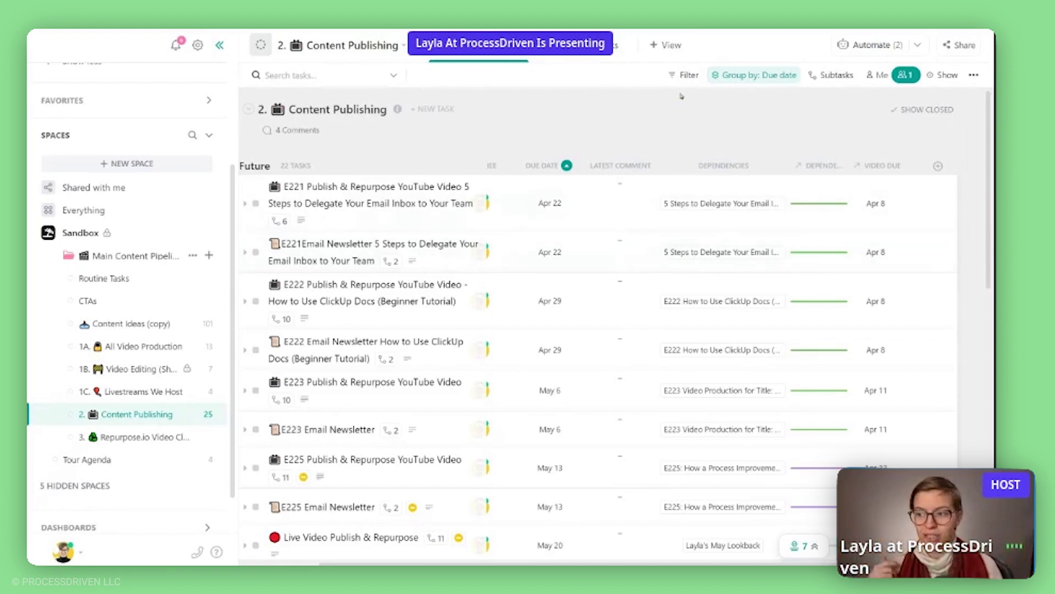
pyautogui.click(682, 281)
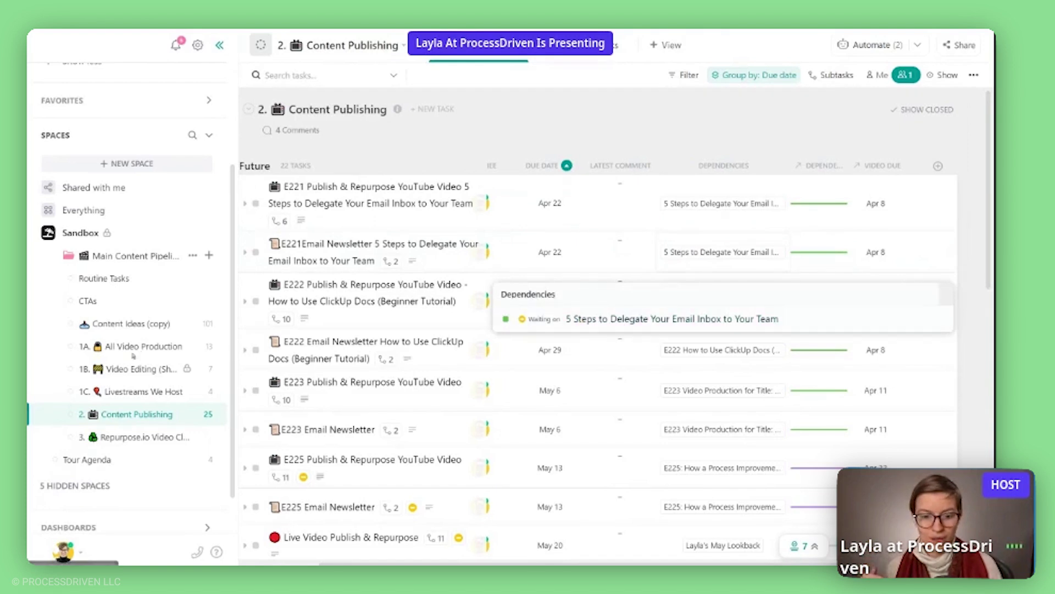
pyautogui.click(423, 132)
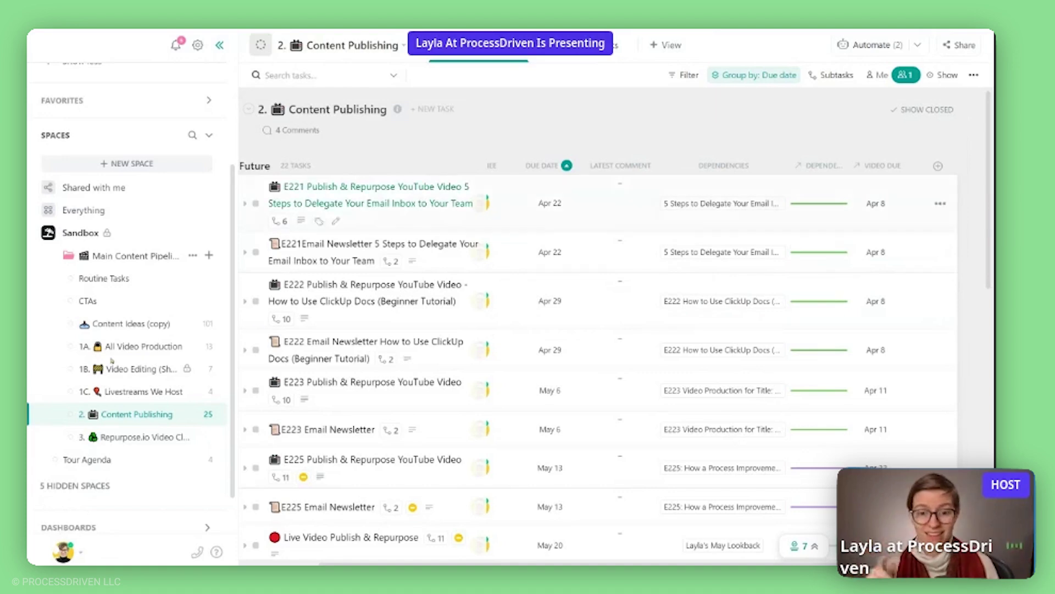
pyautogui.scroll(-15, 714, 474)
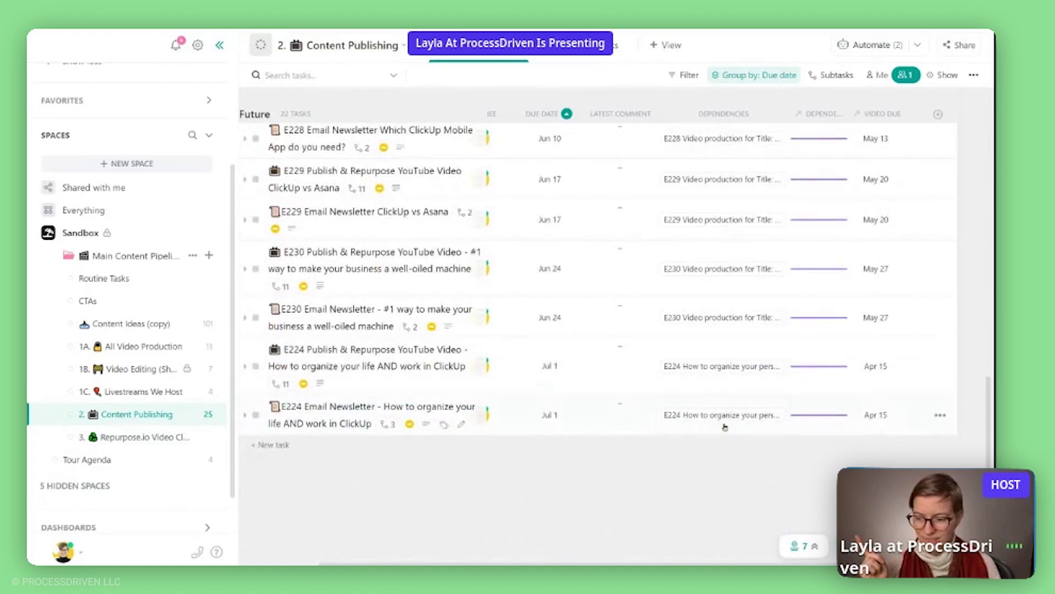
# Remove the E224 Email Newsletter's existing link to its video task.
pyautogui.click(722, 416)
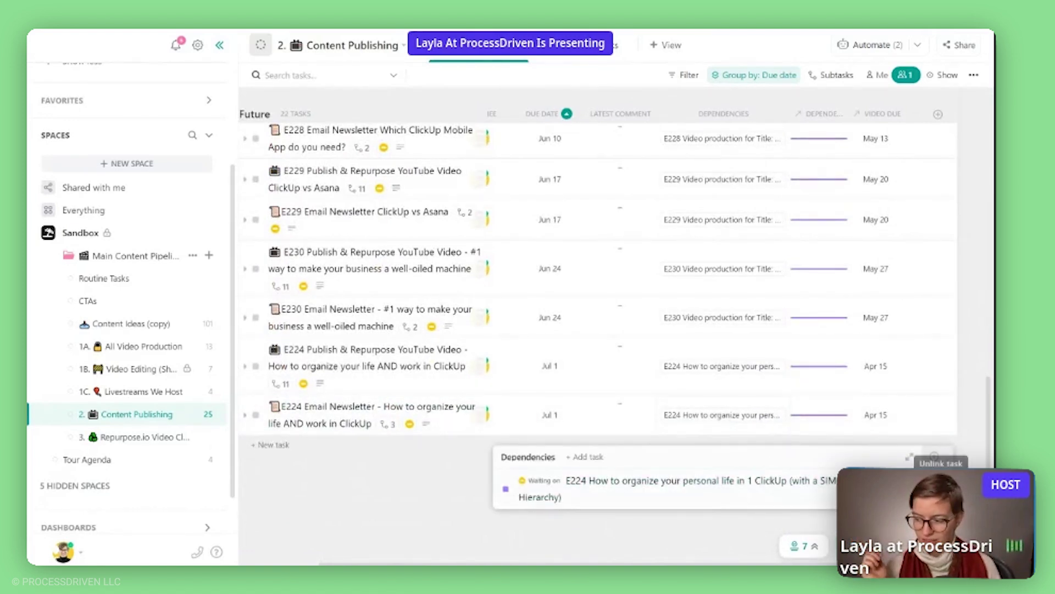
pyautogui.click(634, 482)
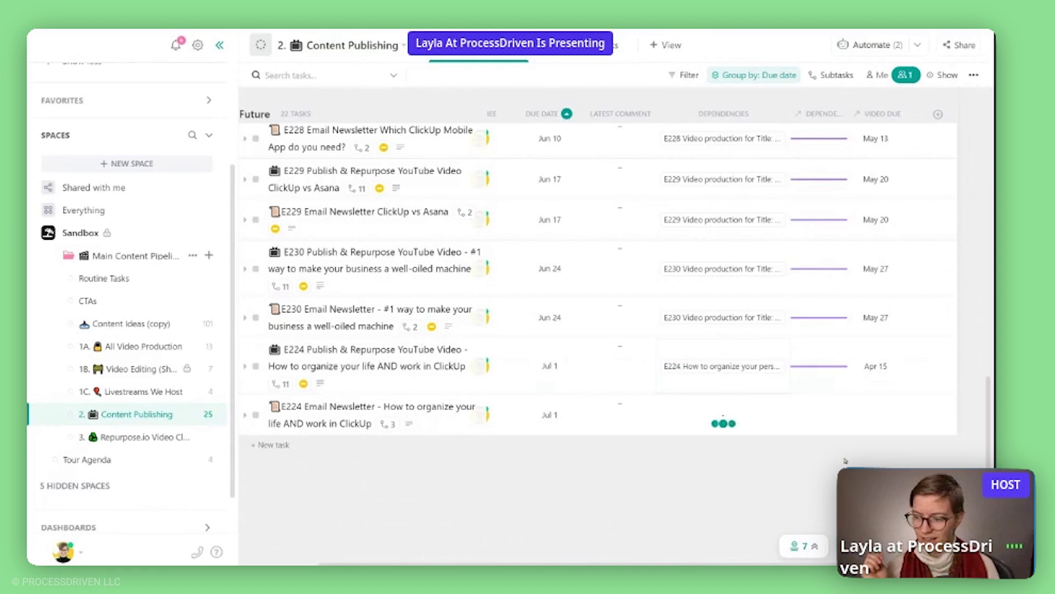
pyautogui.click(722, 420)
pyautogui.click(599, 473)
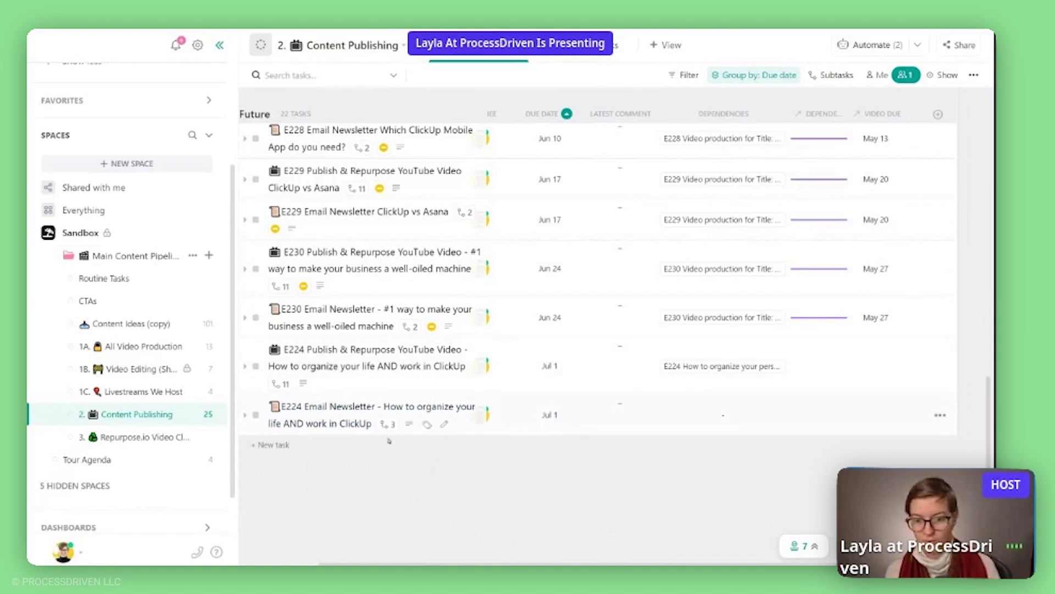
# Copy the link to the 'How to define the roles' task from the All Video Production board.
pyautogui.click(138, 347)
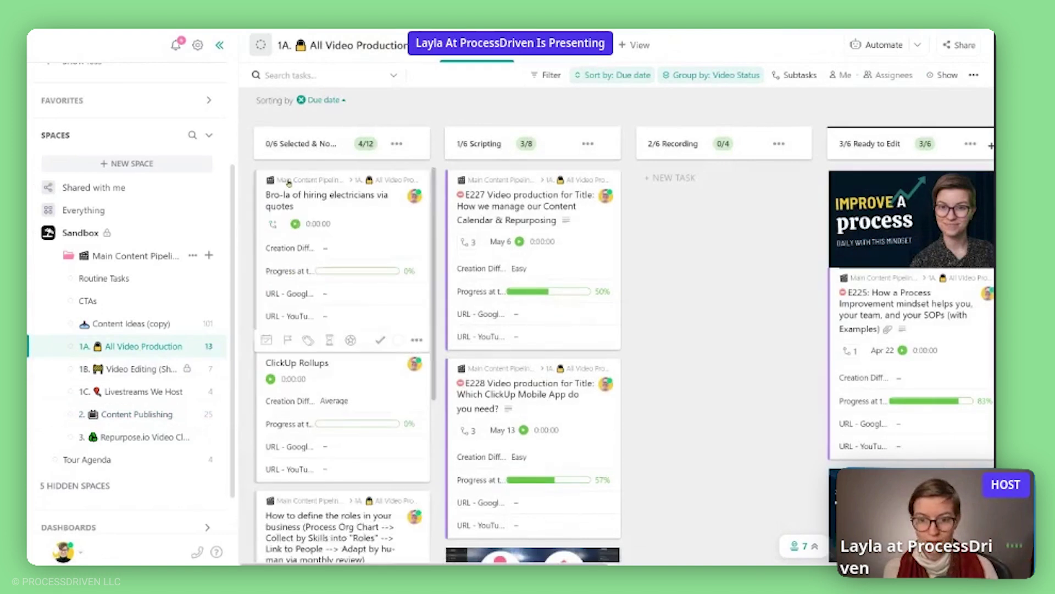
pyautogui.scroll(-6, 297, 264)
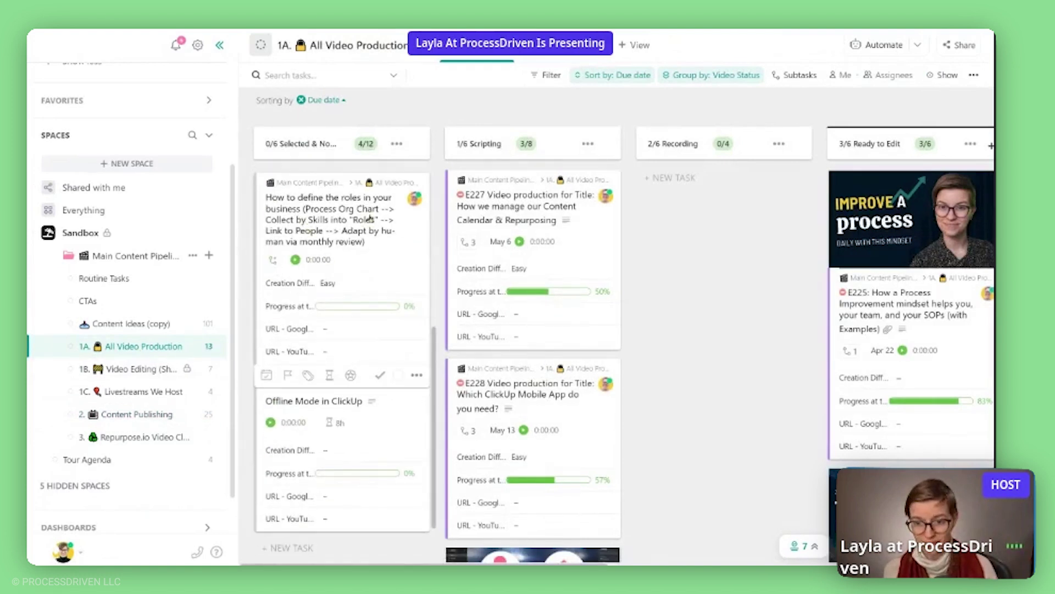
pyautogui.rightClick(335, 212)
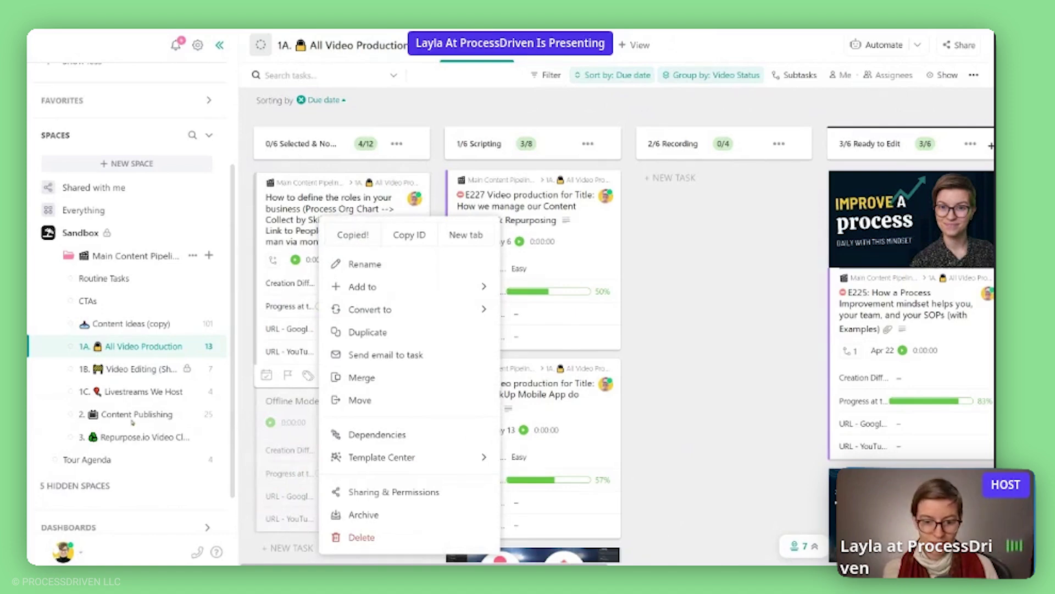
pyautogui.click(157, 418)
pyautogui.click(158, 418)
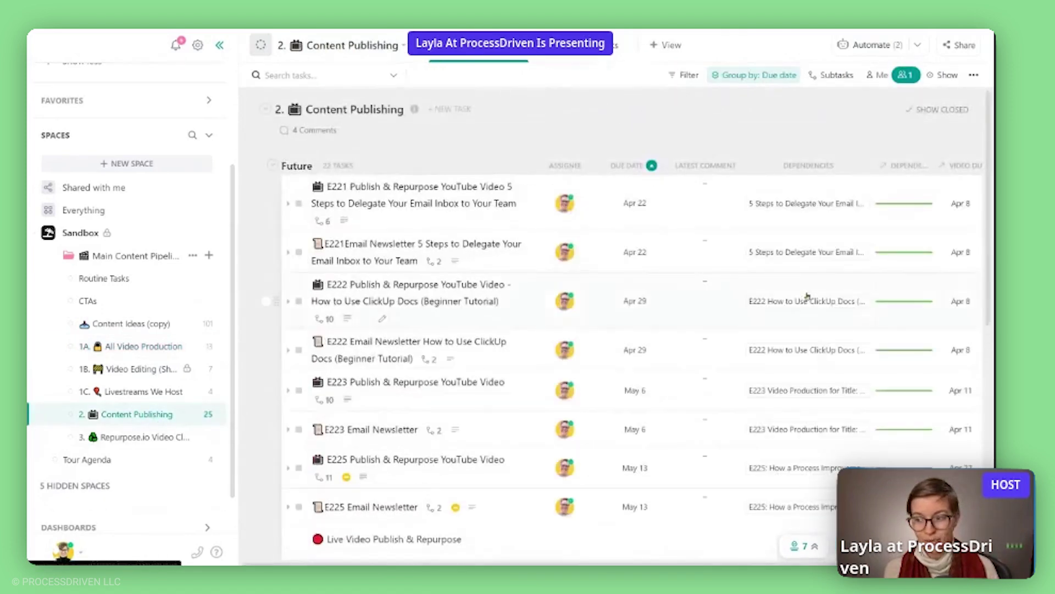
# Make the E224 Email Newsletter wait on the roles task via its pasted link.
pyautogui.scroll(-5, 814, 311)
pyautogui.scroll(-5, 813, 311)
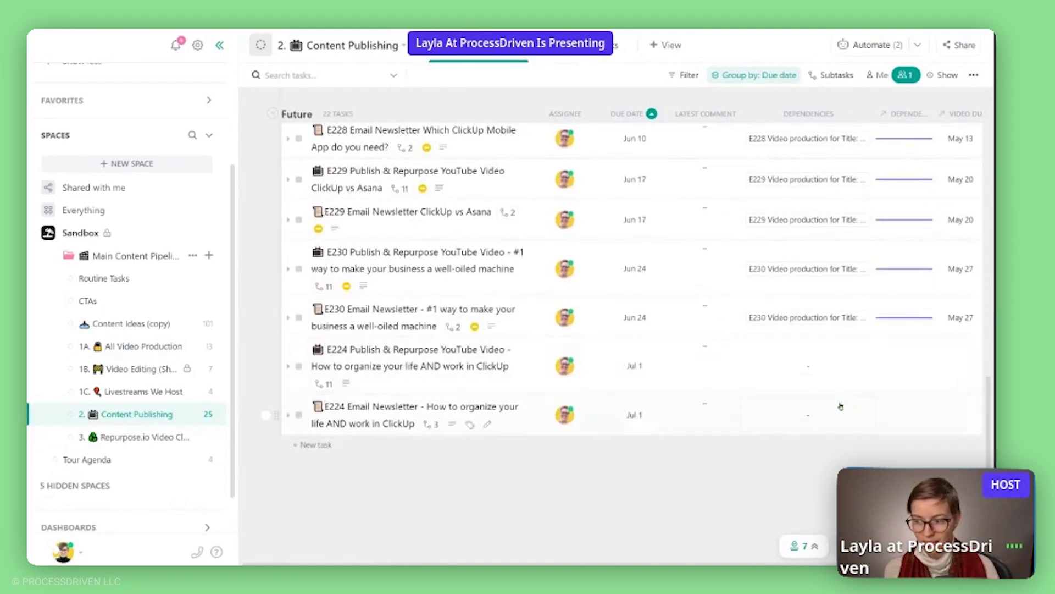
pyautogui.click(755, 422)
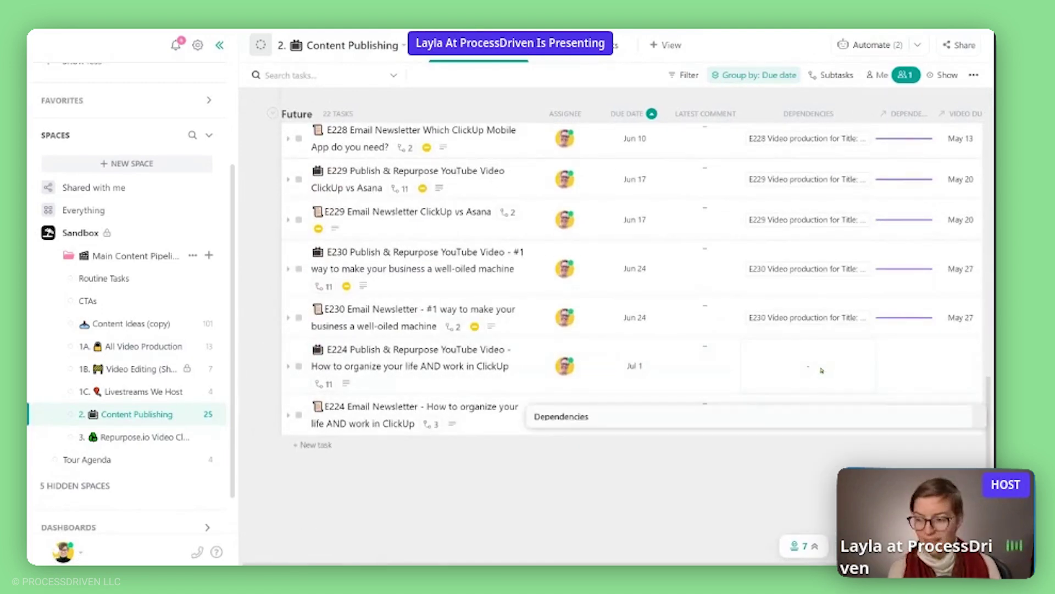
pyautogui.click(625, 423)
pyautogui.click(634, 466)
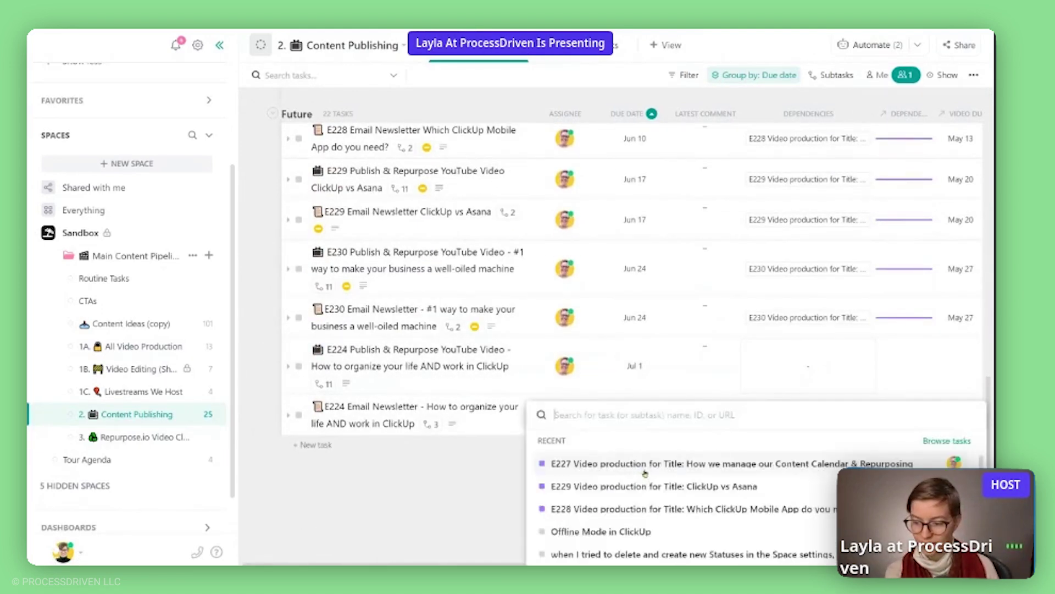
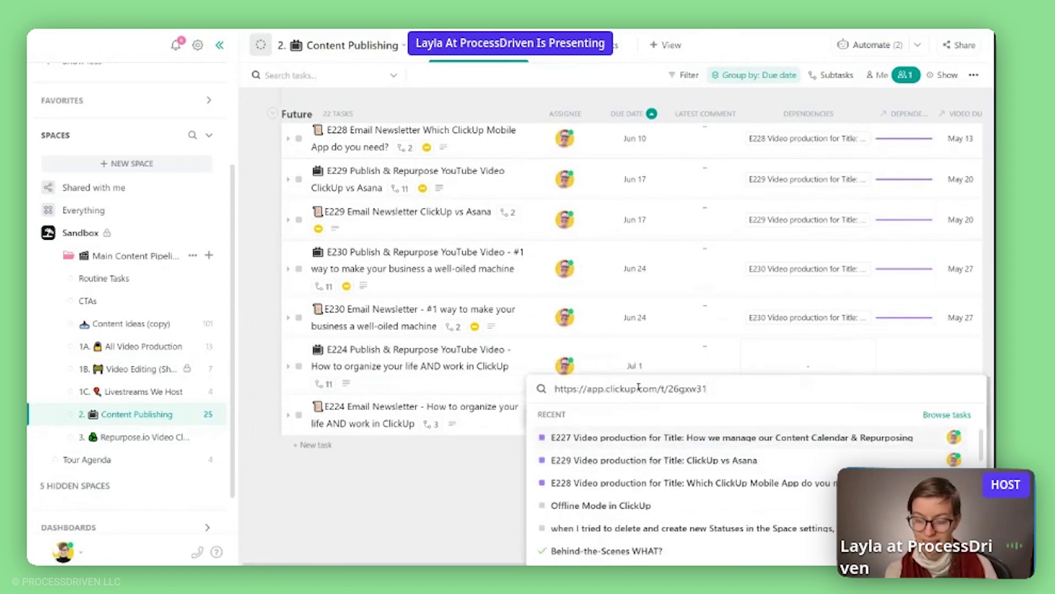
pyautogui.press('Return')
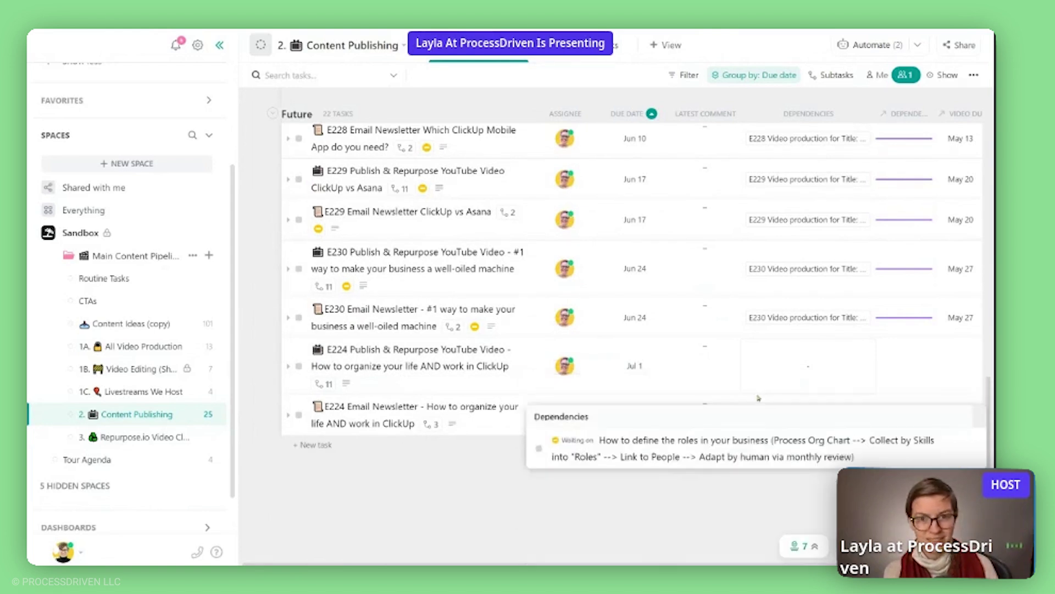
pyautogui.click(793, 421)
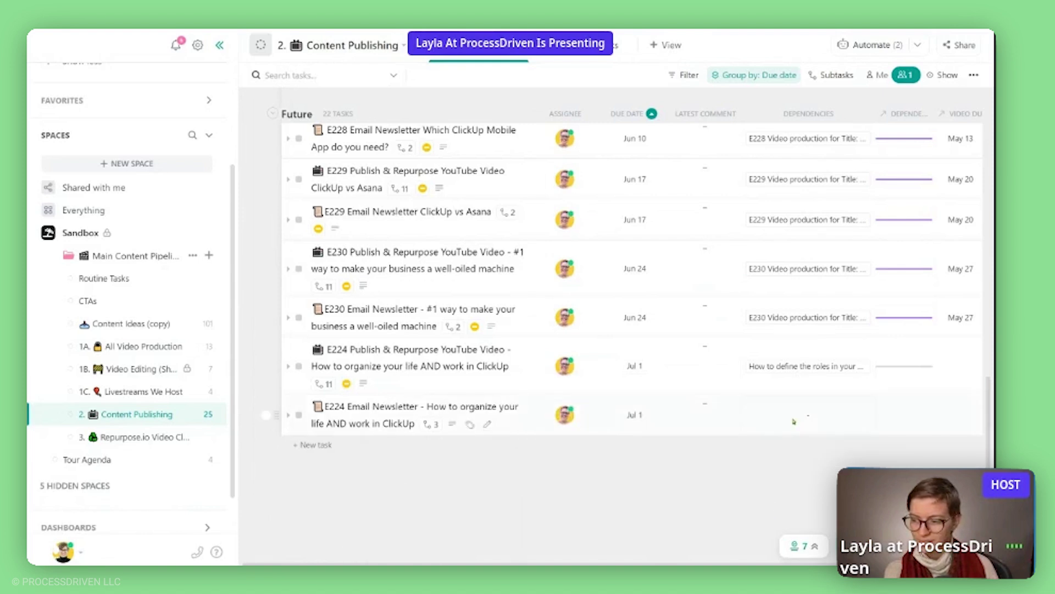
pyautogui.click(620, 458)
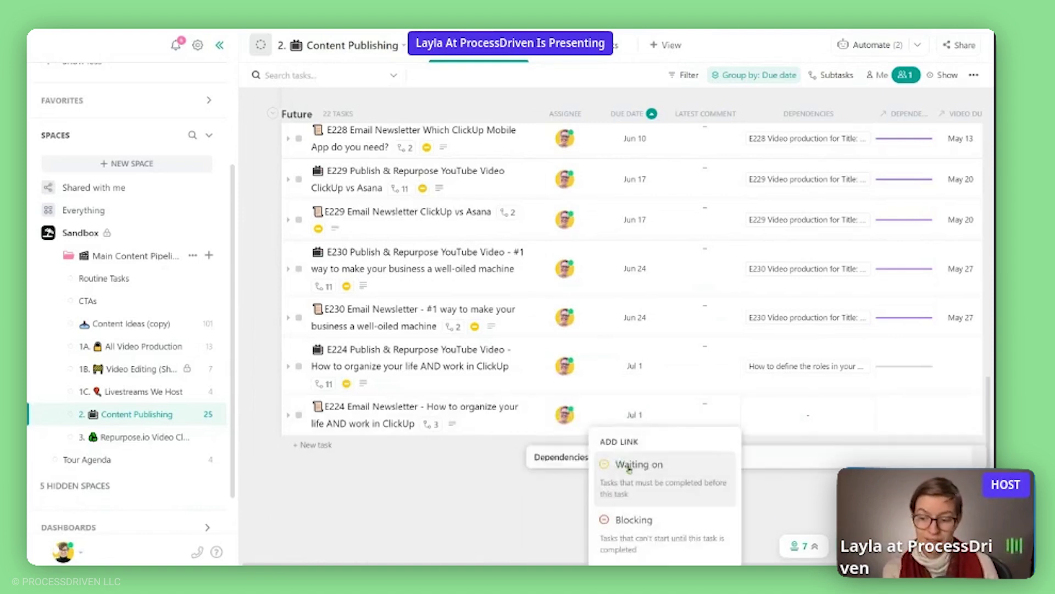
pyautogui.click(624, 464)
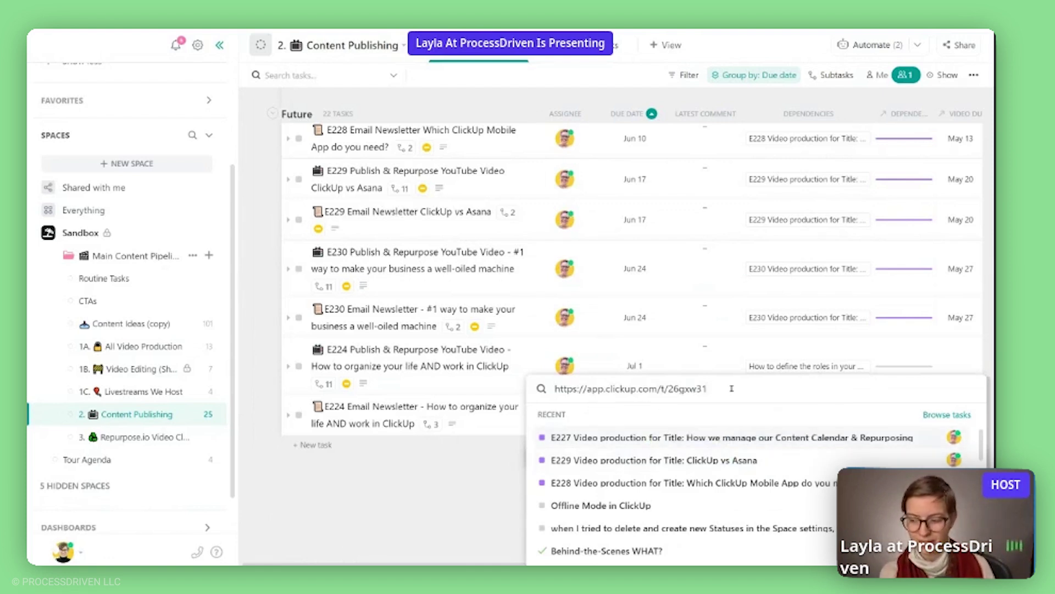
pyautogui.click(792, 438)
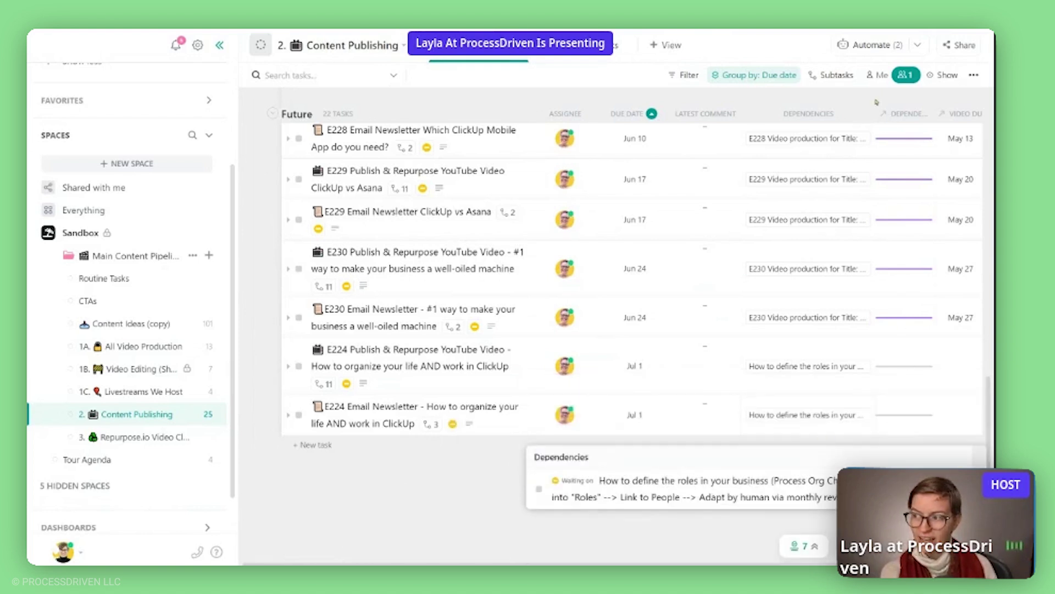
# Auto-fit the Dependency Status column so its full header shows, then inspect the E230 rows.
pyautogui.hscroll(1, 612, 337)
pyautogui.hscroll(2, 612, 279)
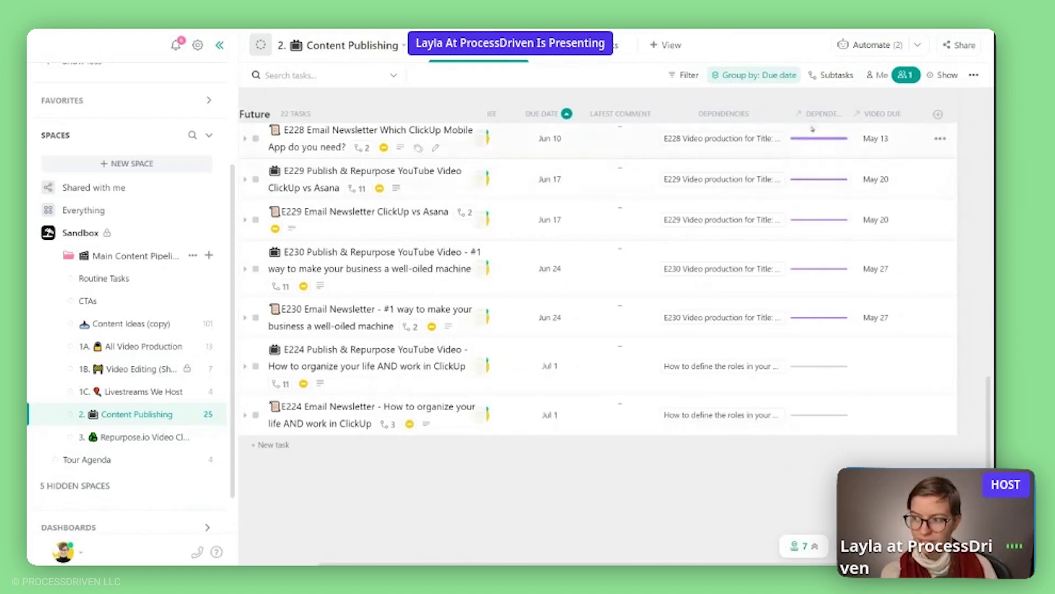
pyautogui.doubleClick(844, 117)
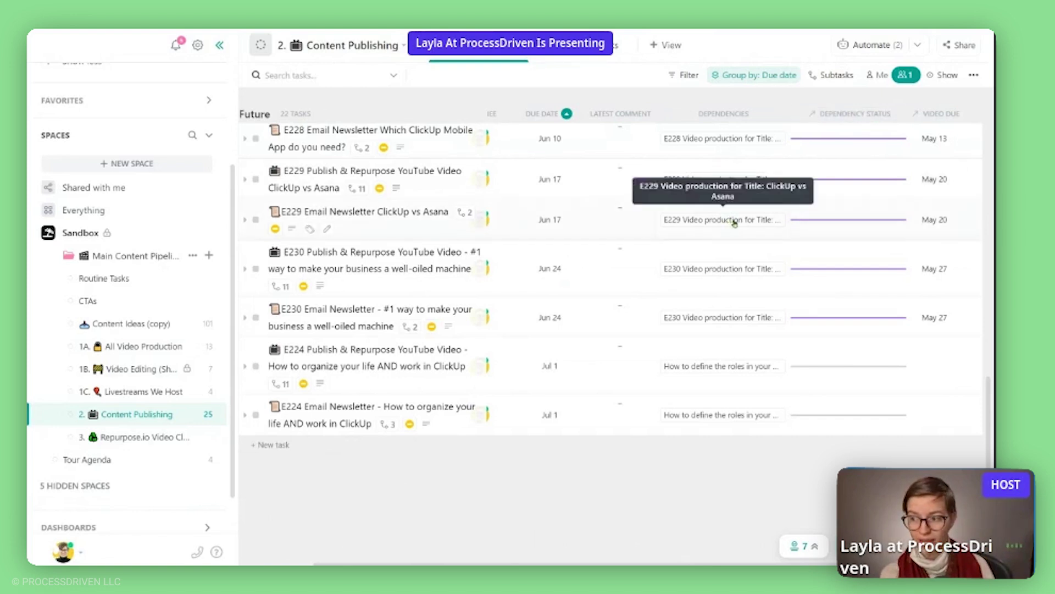
pyautogui.moveTo(827, 225)
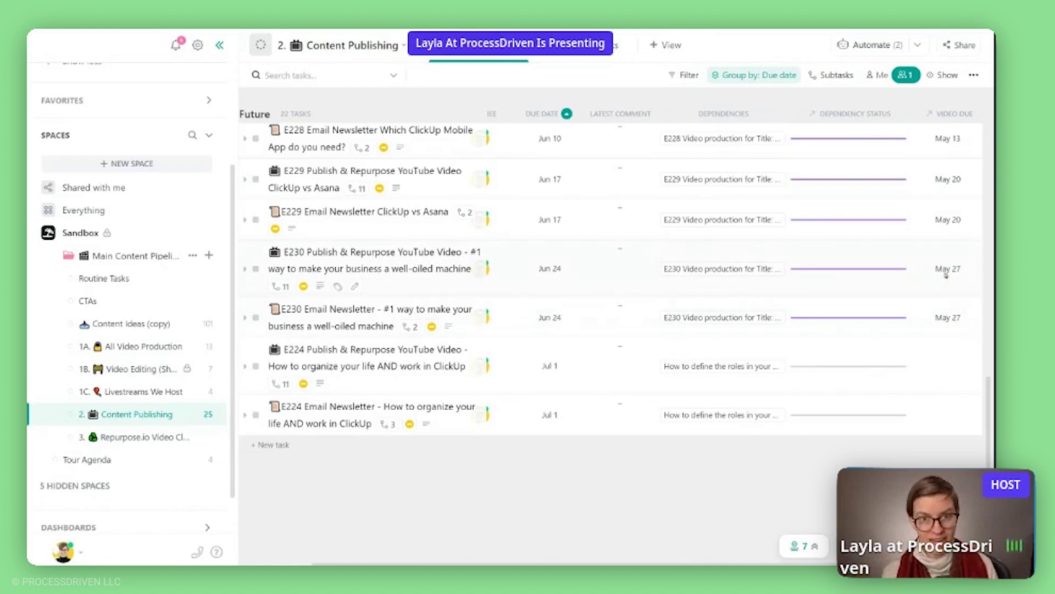
pyautogui.moveTo(884, 263)
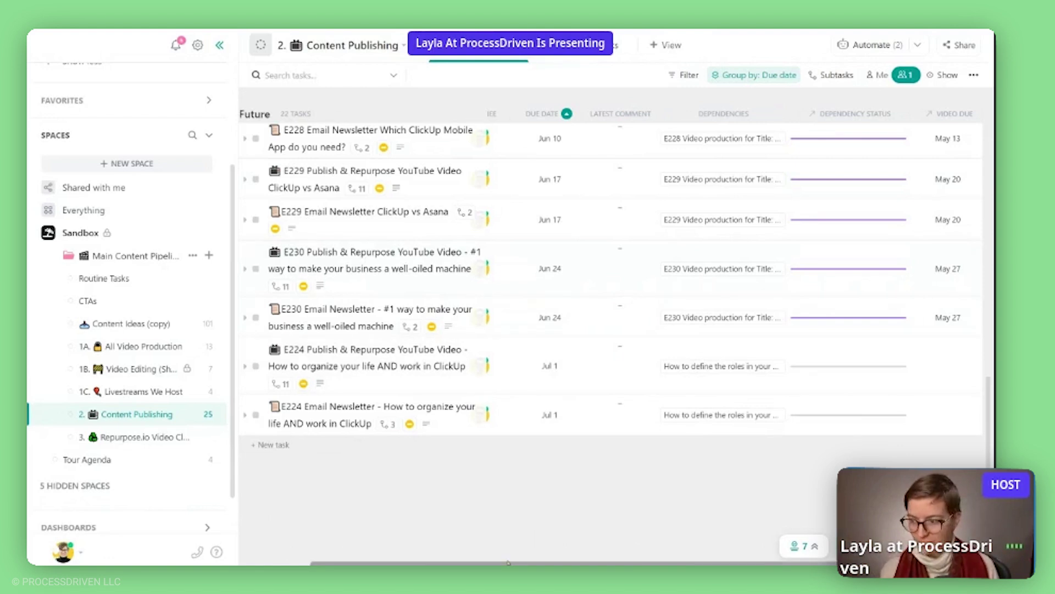
pyautogui.hscroll(-3, 720, 406)
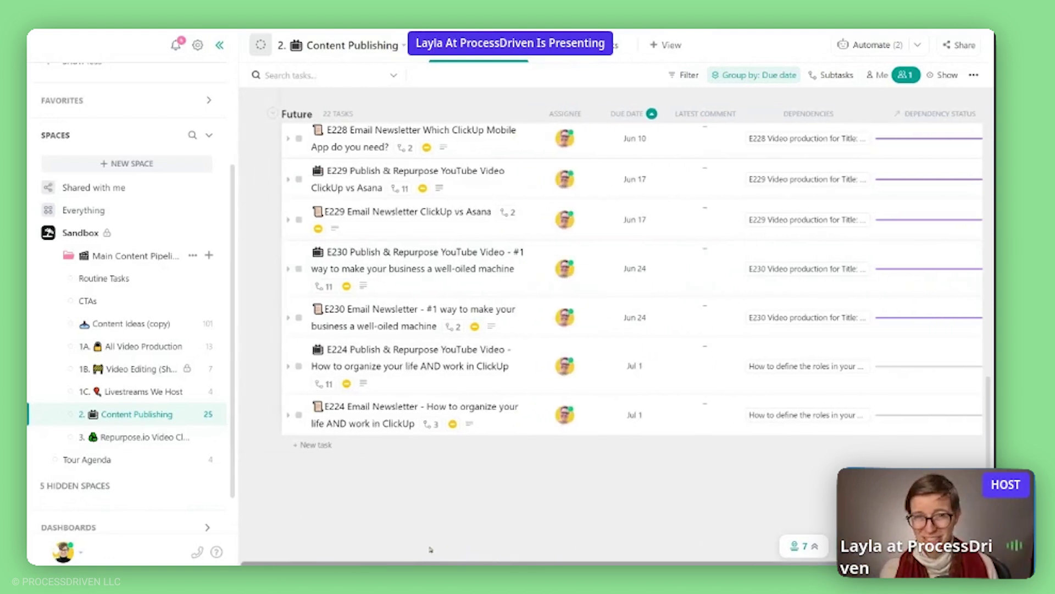
pyautogui.click(871, 45)
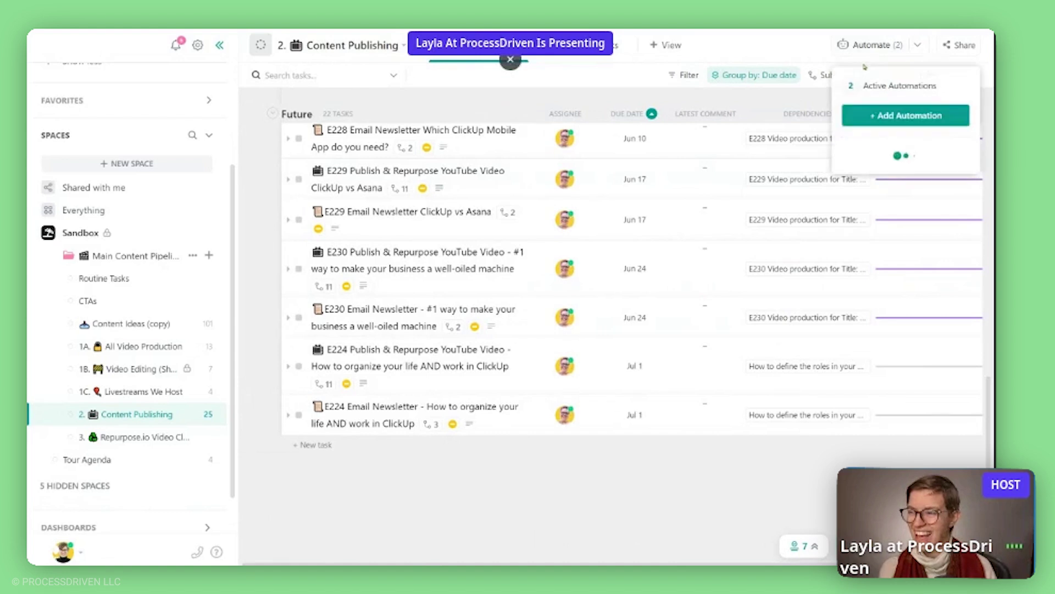
pyautogui.click(887, 88)
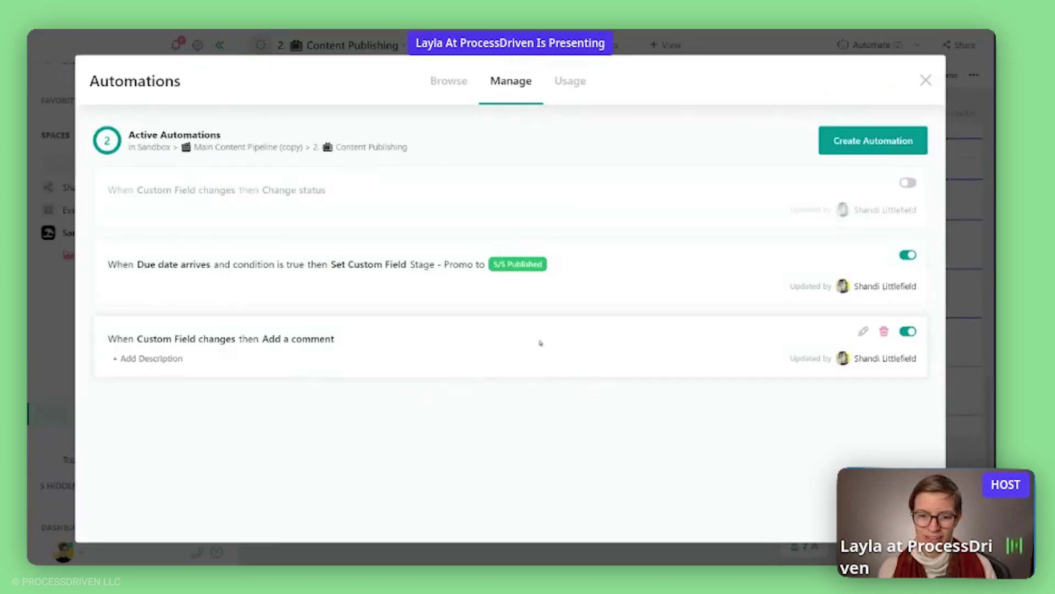
pyautogui.click(873, 141)
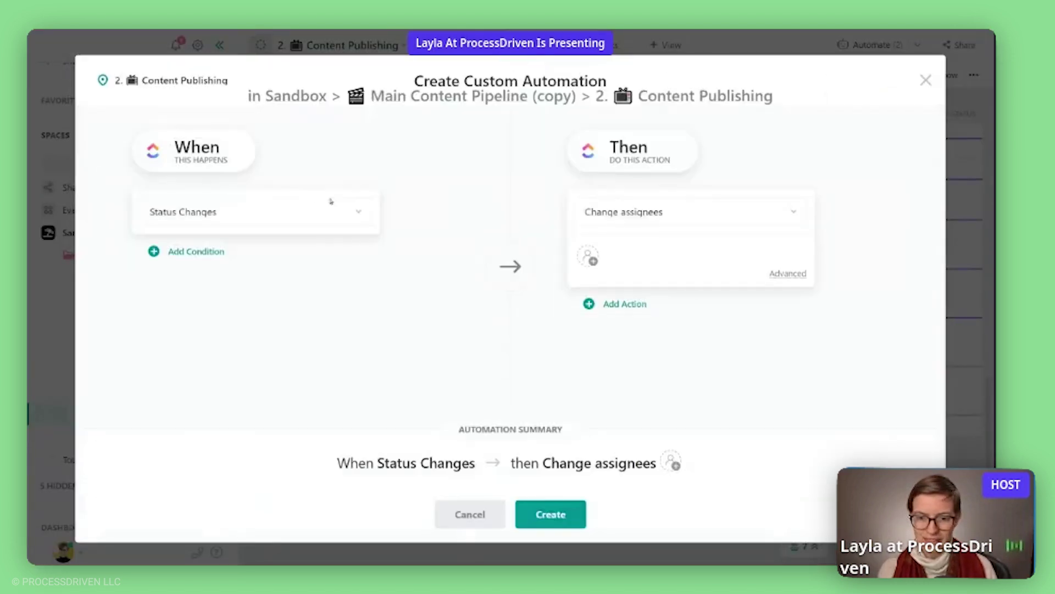
pyautogui.click(258, 212)
pyautogui.write('task')
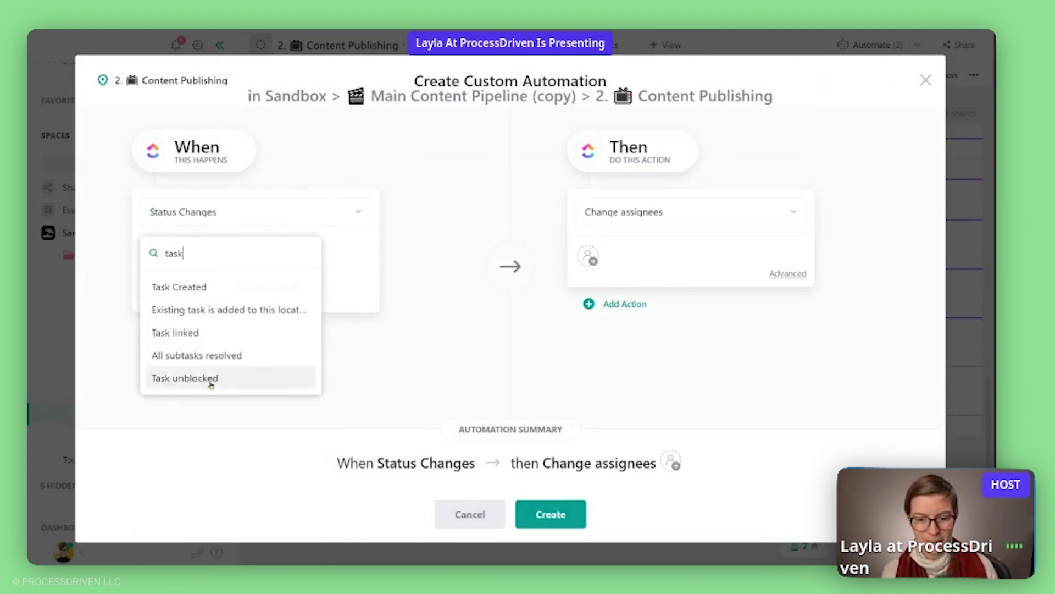
pyautogui.click(507, 398)
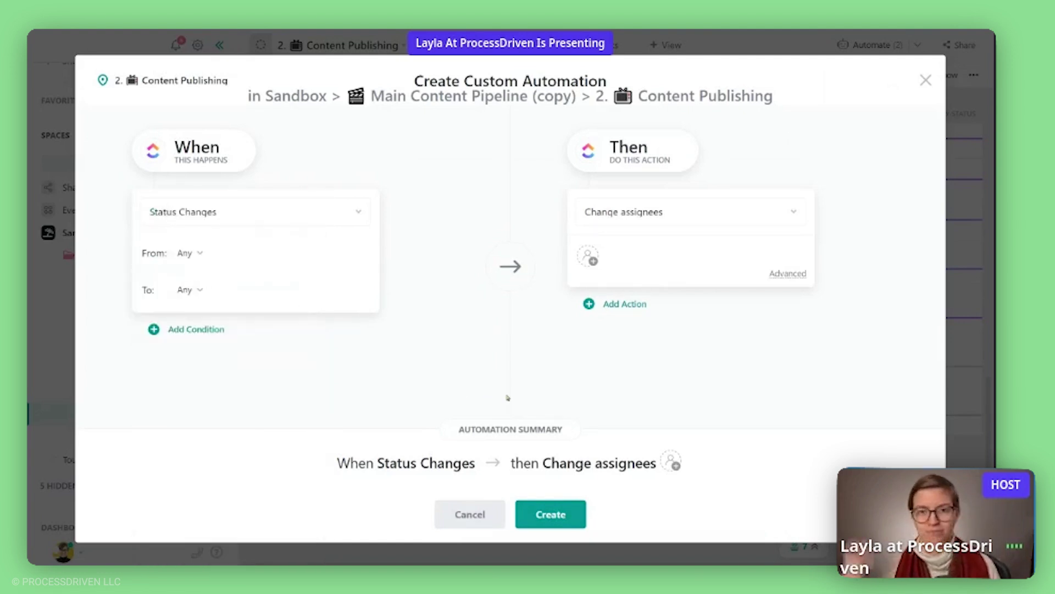
pyautogui.click(956, 408)
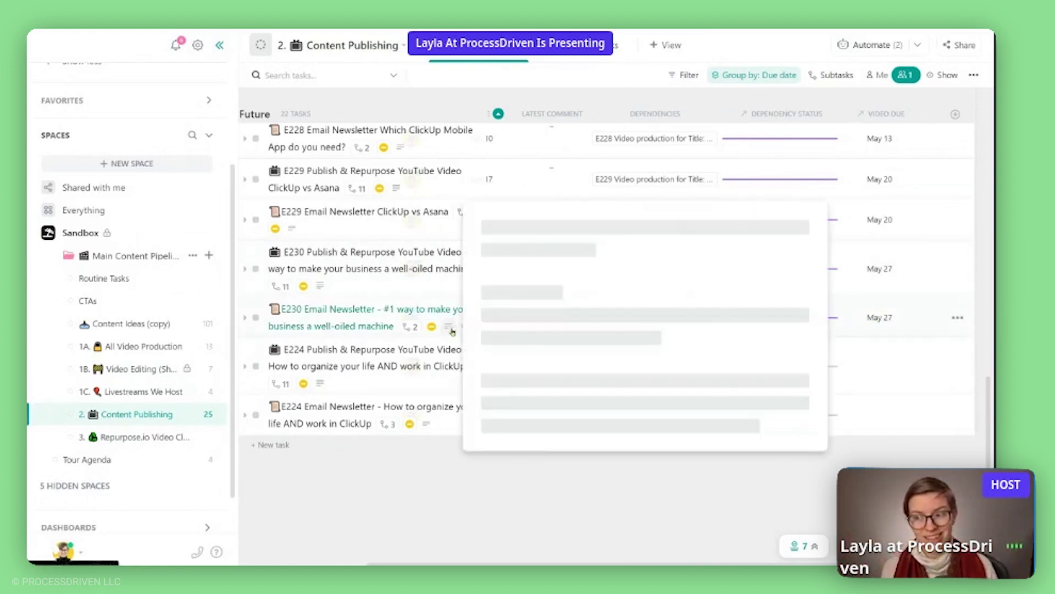
# Check what the Live Video Publish & Repurpose task depends on, then return to the E226 task.
pyautogui.scroll(10, 660, 534)
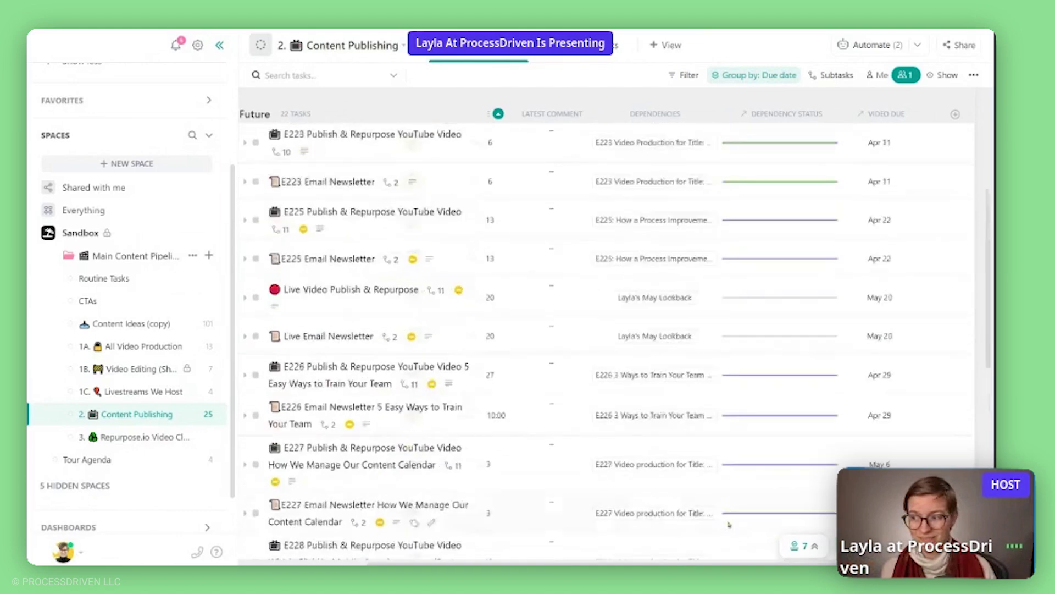
pyautogui.scroll(2, 804, 193)
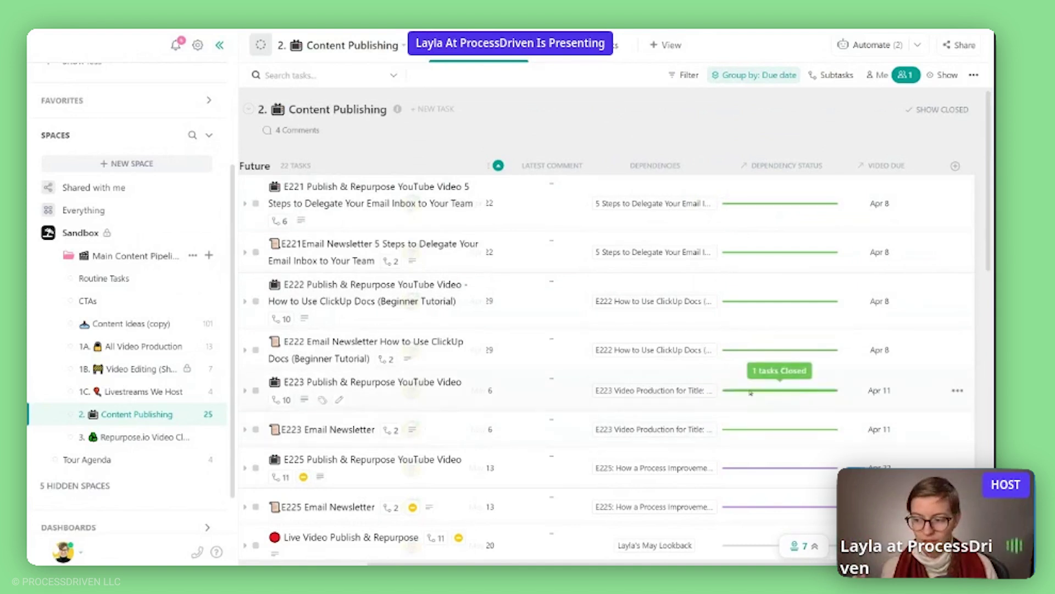
pyautogui.scroll(-2, 759, 373)
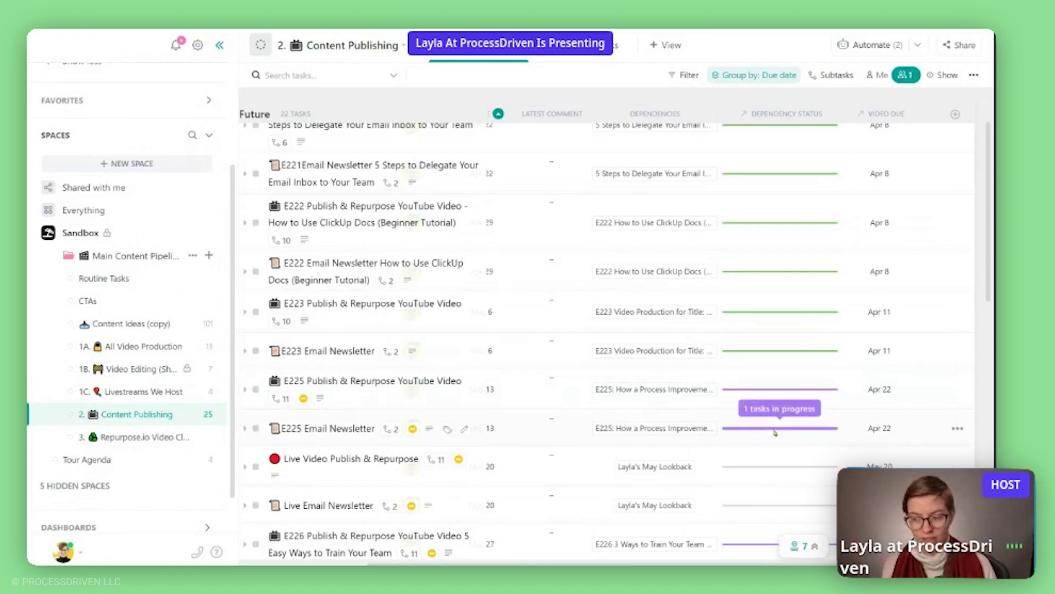
pyautogui.scroll(-2, 780, 417)
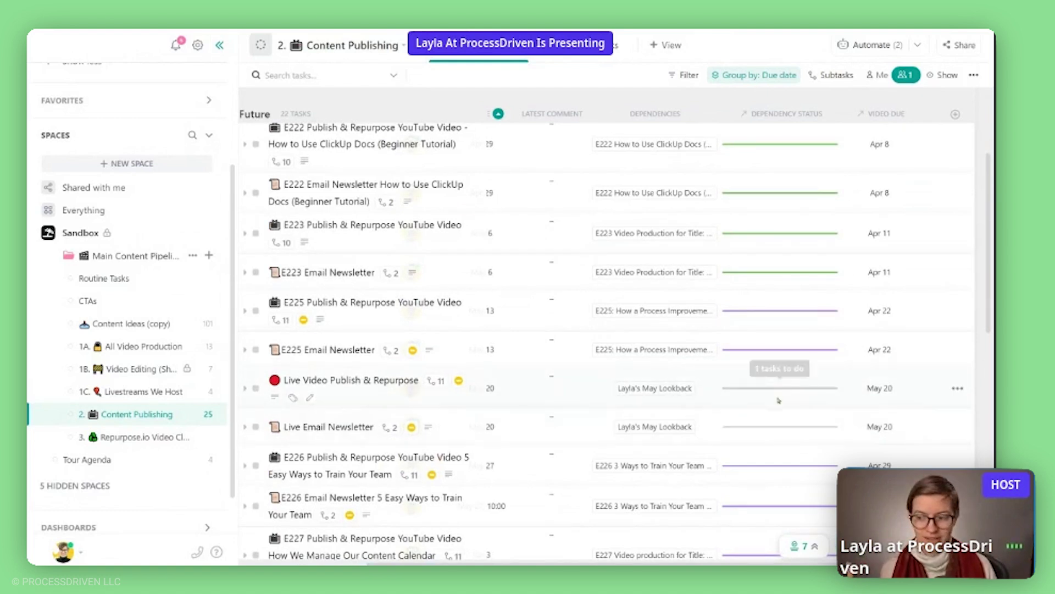
pyautogui.click(666, 394)
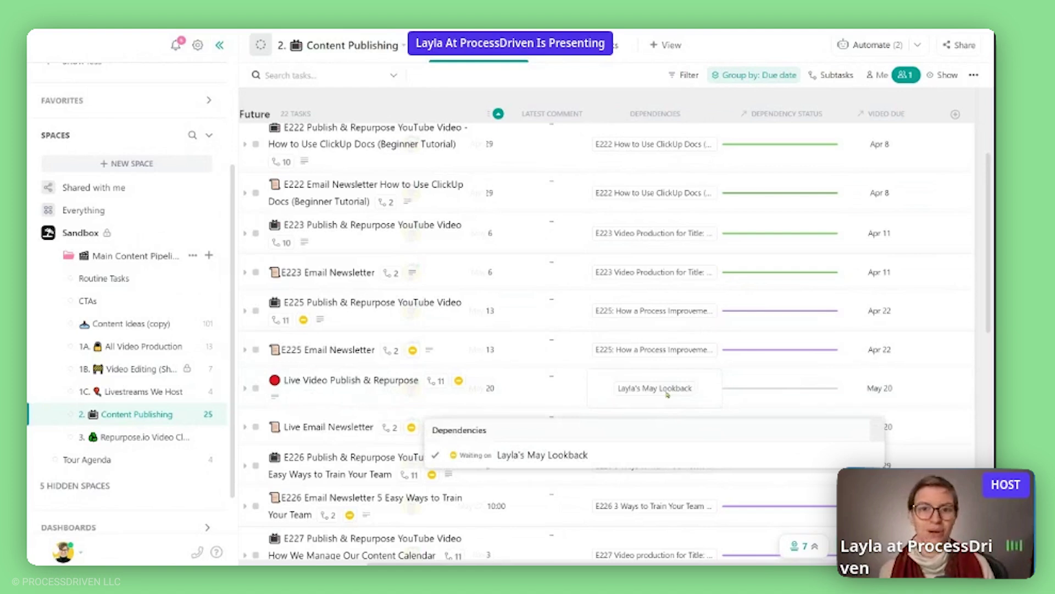
pyautogui.click(598, 380)
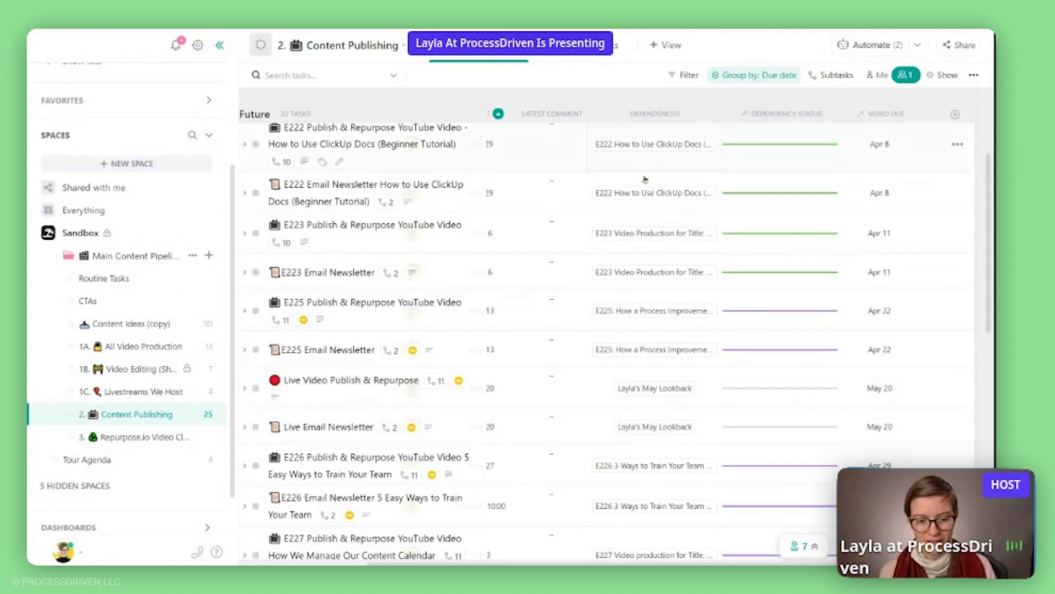
pyautogui.hscroll(-5, 550, 330)
pyautogui.scroll(3, 494, 446)
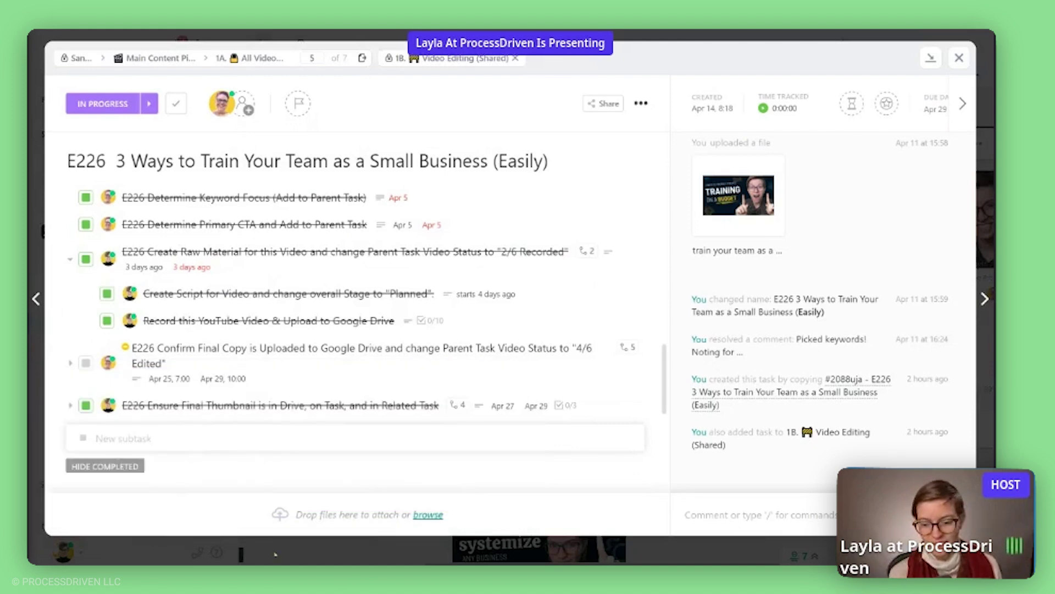
# Close the E226 task details and dismiss the Sandbox create options without adding anything.
pyautogui.click(276, 552)
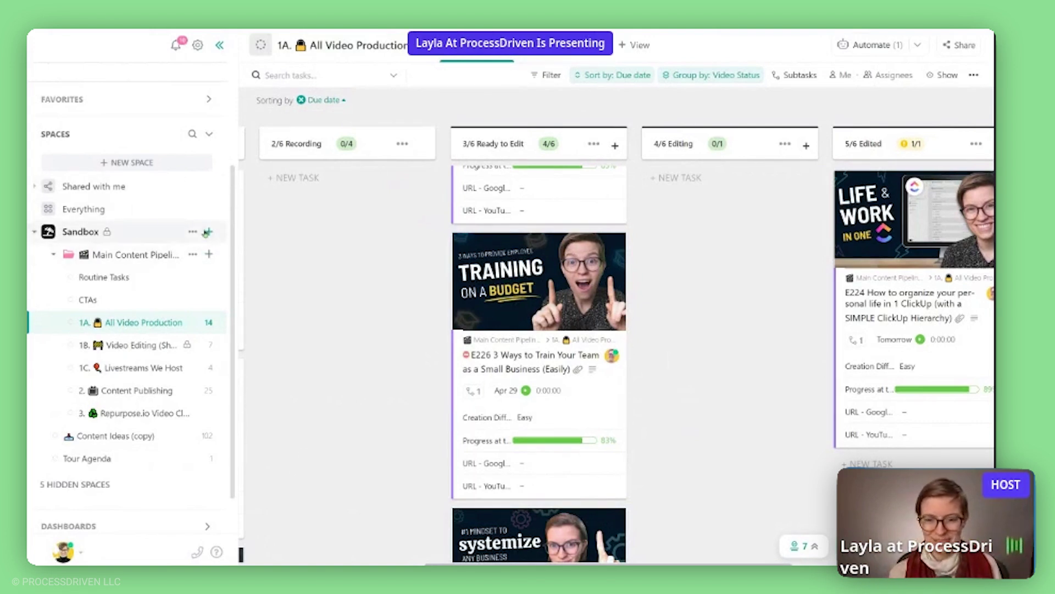
pyautogui.click(209, 231)
pyautogui.click(75, 438)
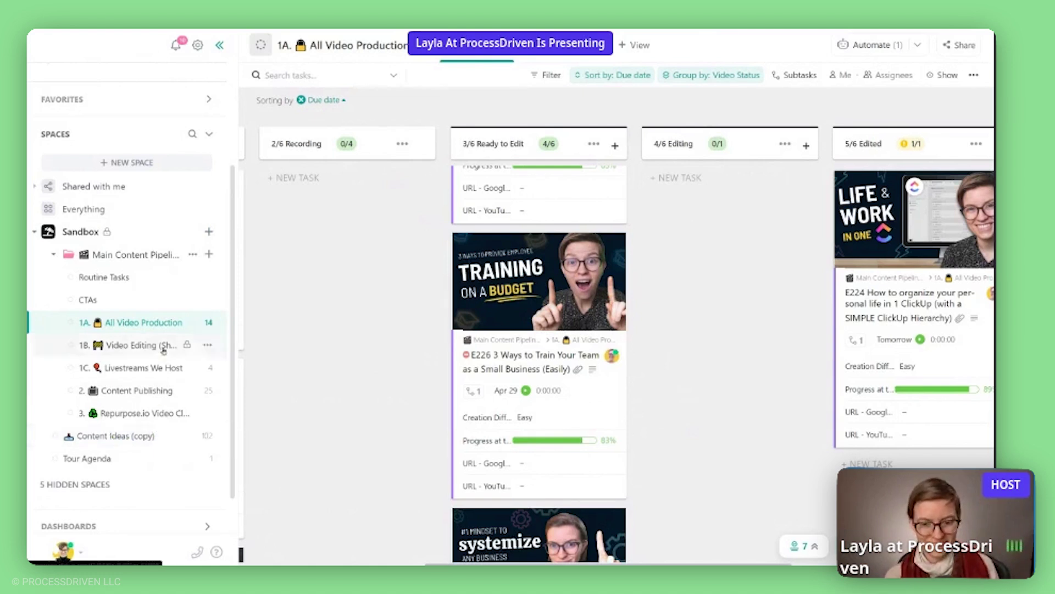
pyautogui.moveTo(172, 317); pyautogui.dragTo(181, 323)
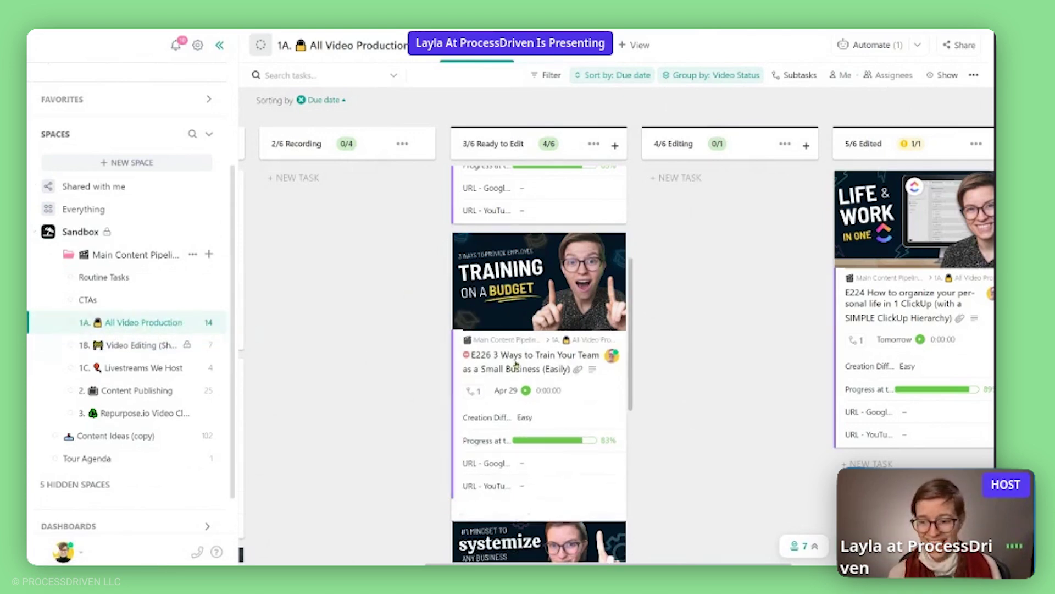
# Review the E226 '3 Ways to Train Your Team' card from Ready to Edit, then close it.
pyautogui.click(515, 364)
pyautogui.scroll(-4, 229, 403)
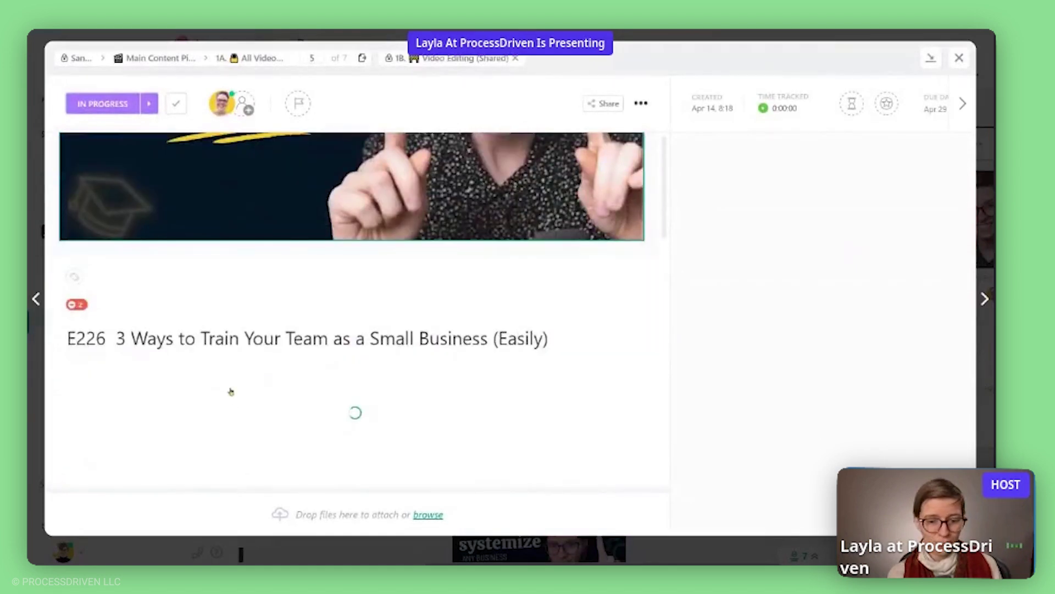
pyautogui.scroll(-8, 229, 396)
pyautogui.scroll(-4, 229, 392)
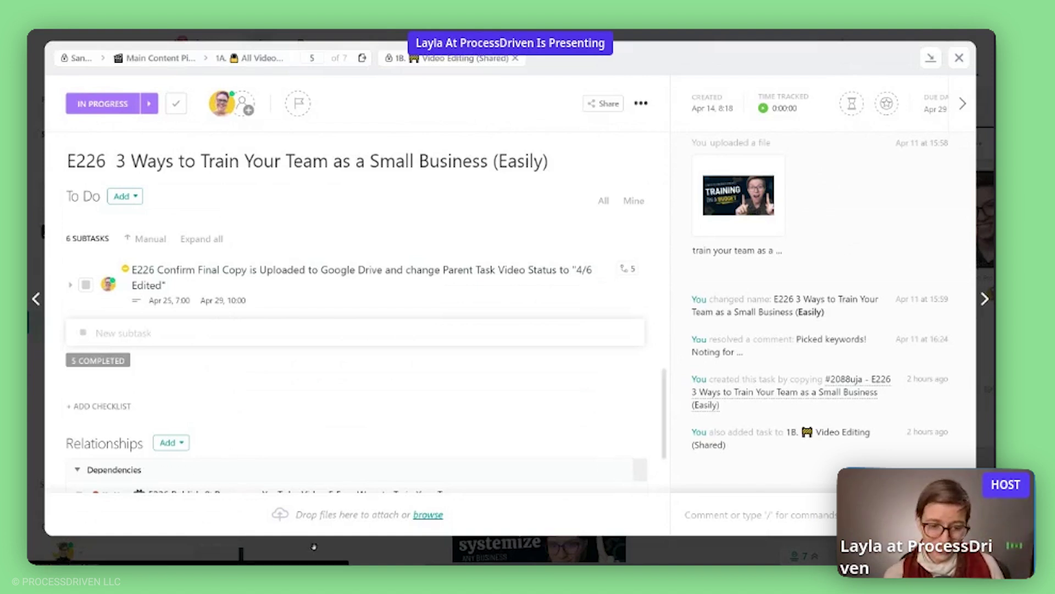
pyautogui.press('Escape')
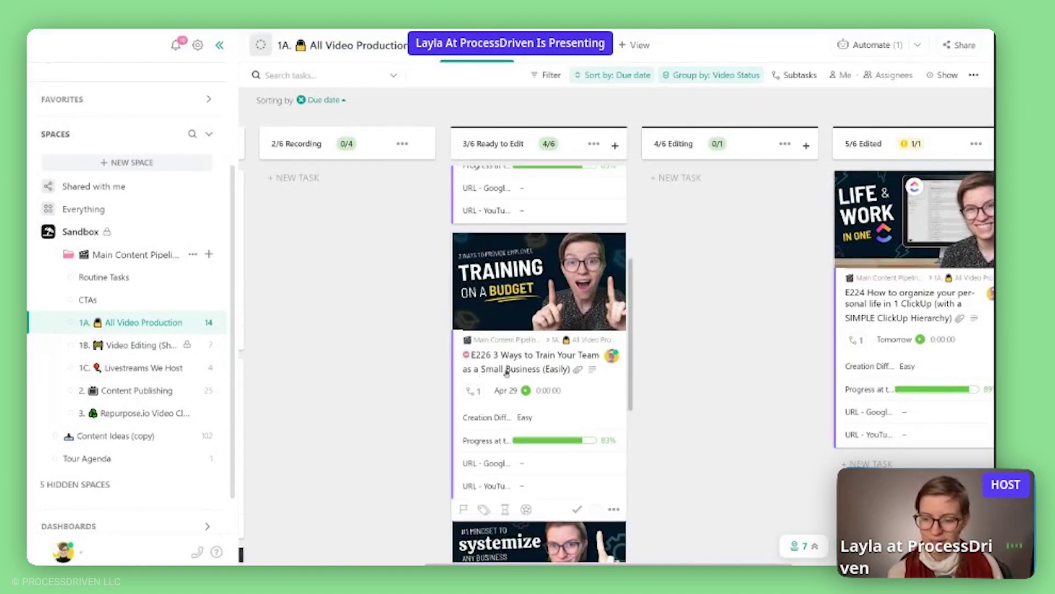
pyautogui.scroll(-3, 504, 367)
pyautogui.scroll(-1, 487, 352)
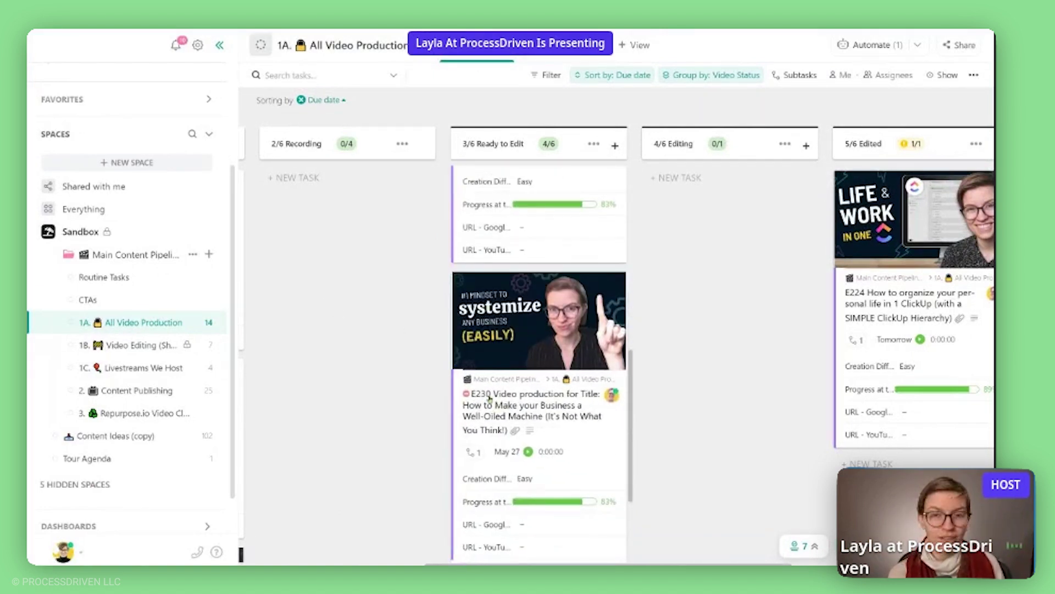